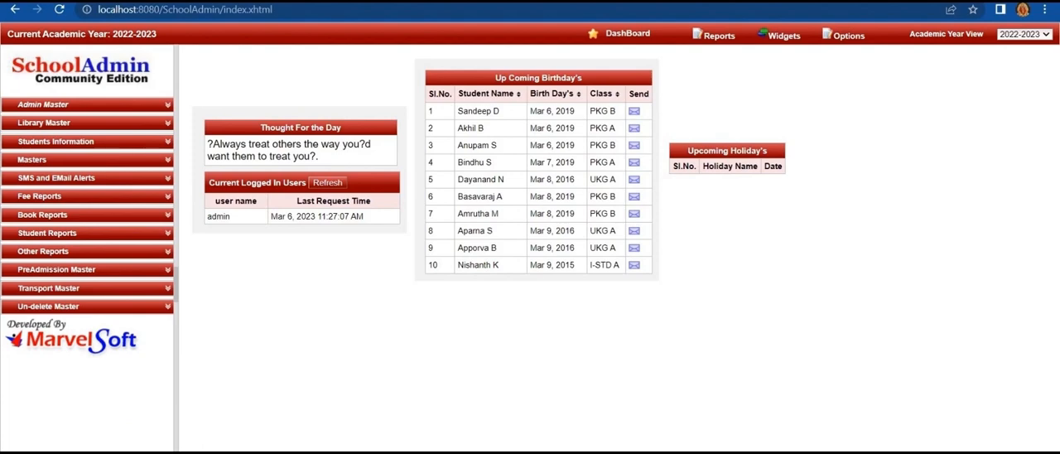
- Start a new academic year profile in the school settings and name it 2023-2024
mouse_move(847, 36)
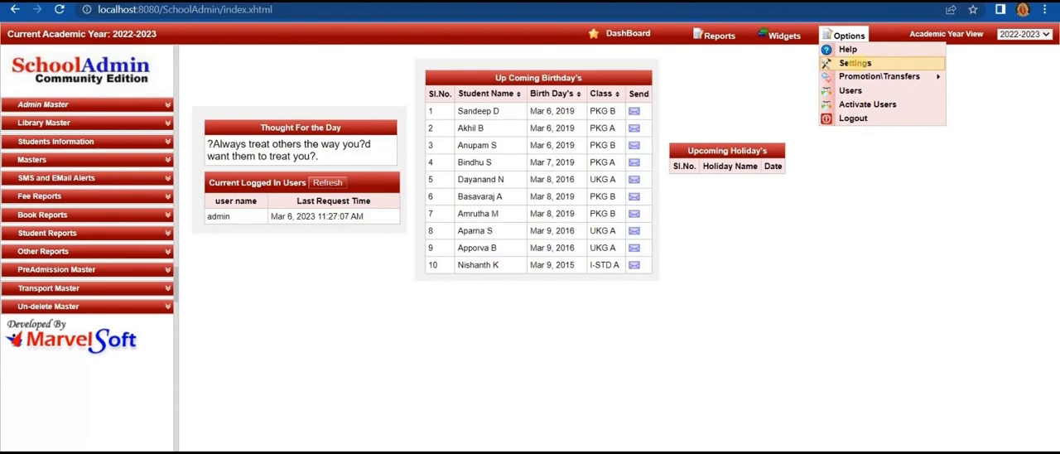
click(855, 63)
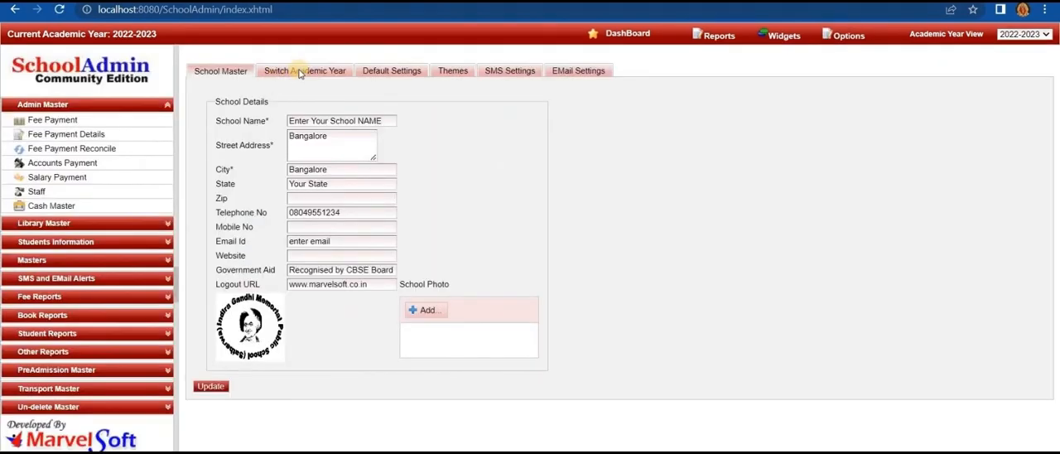
click(300, 72)
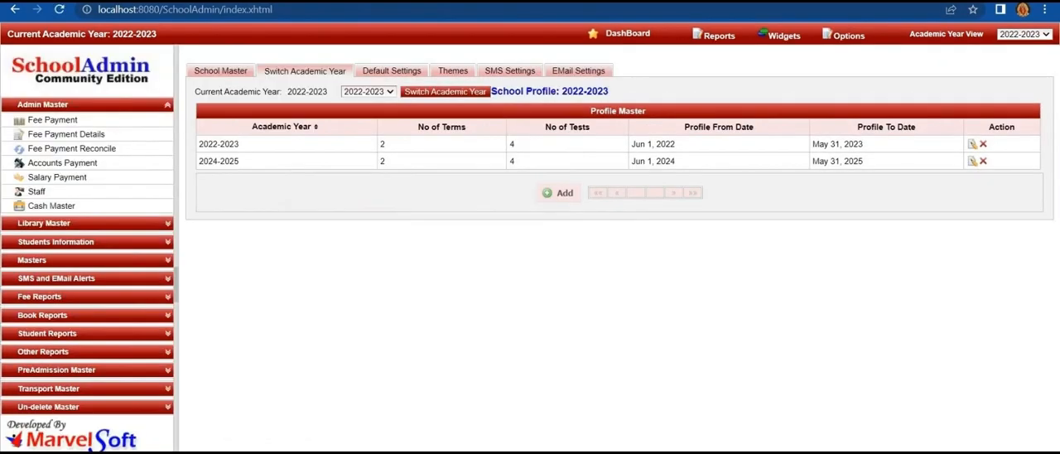
click(548, 201)
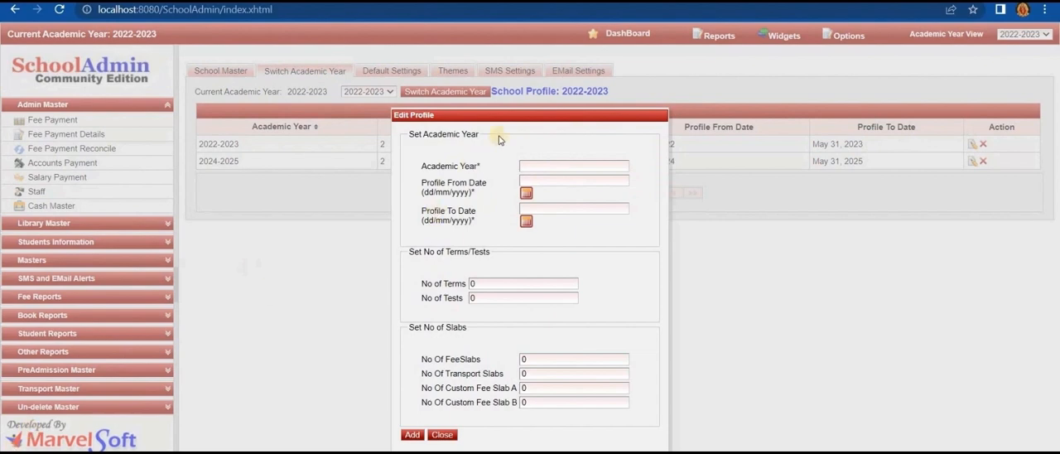
click(539, 168)
text(2)
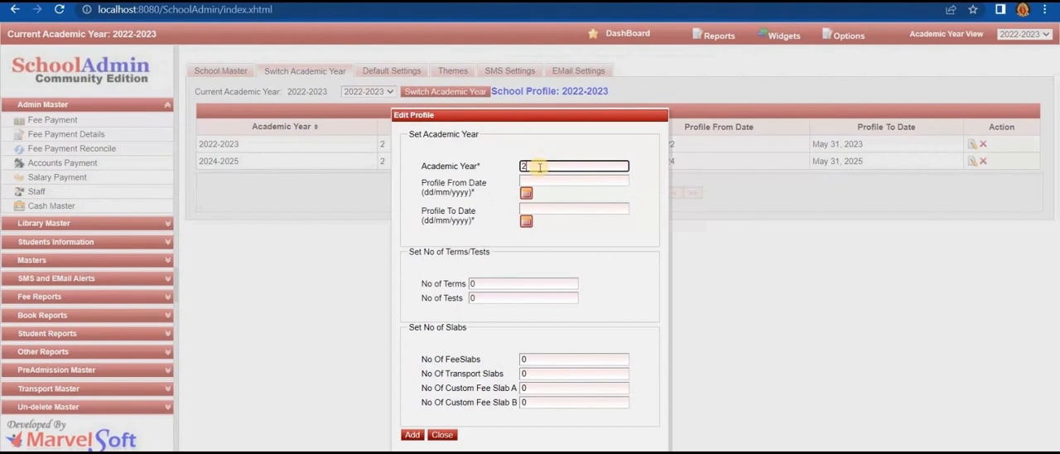
text(023-2024)
click(317, 346)
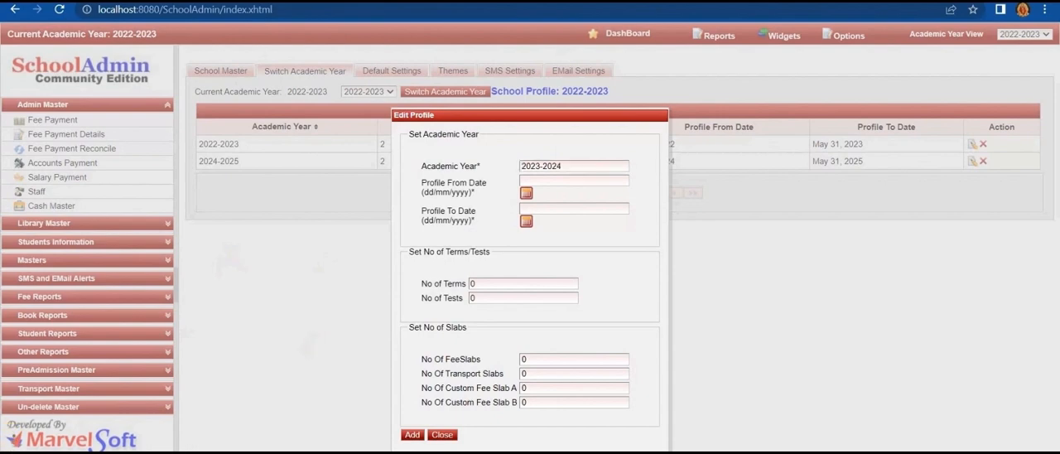
- Set the profile dates from 01/06/2023 to 31/05/2024, with 2 terms, 4 tests and 9999 for all four slab counts, and add the profile
click(526, 192)
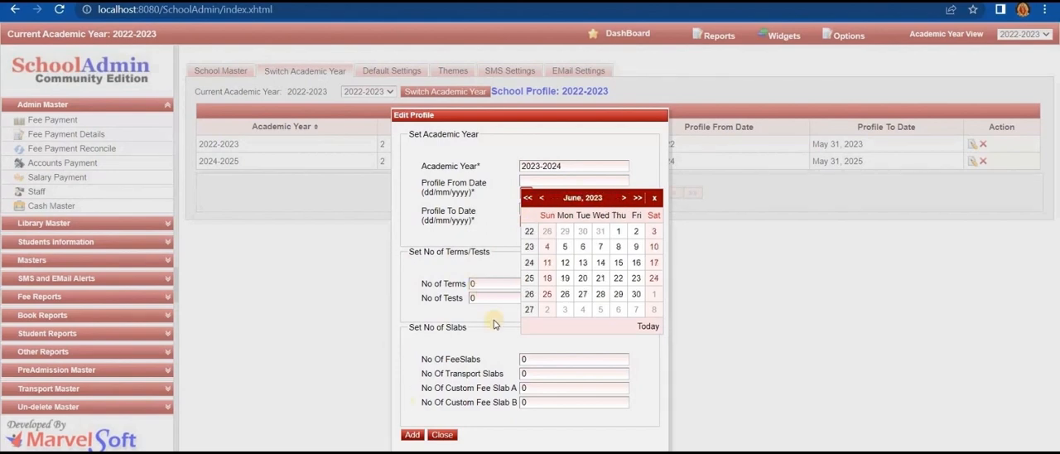
click(622, 232)
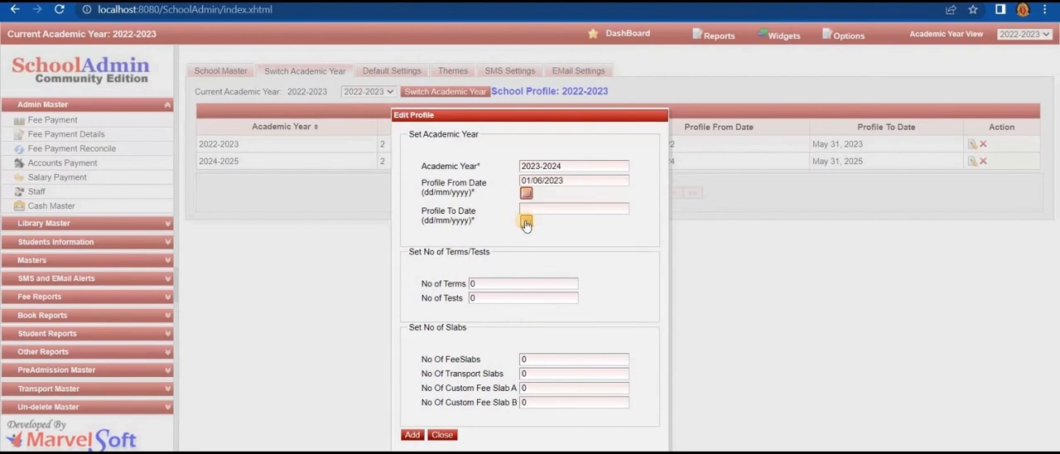
click(524, 221)
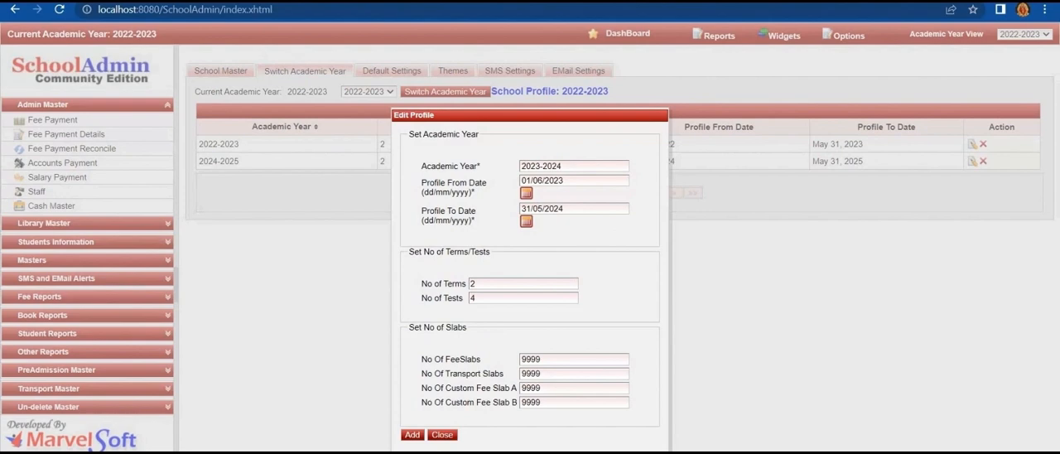
click(410, 436)
click(410, 435)
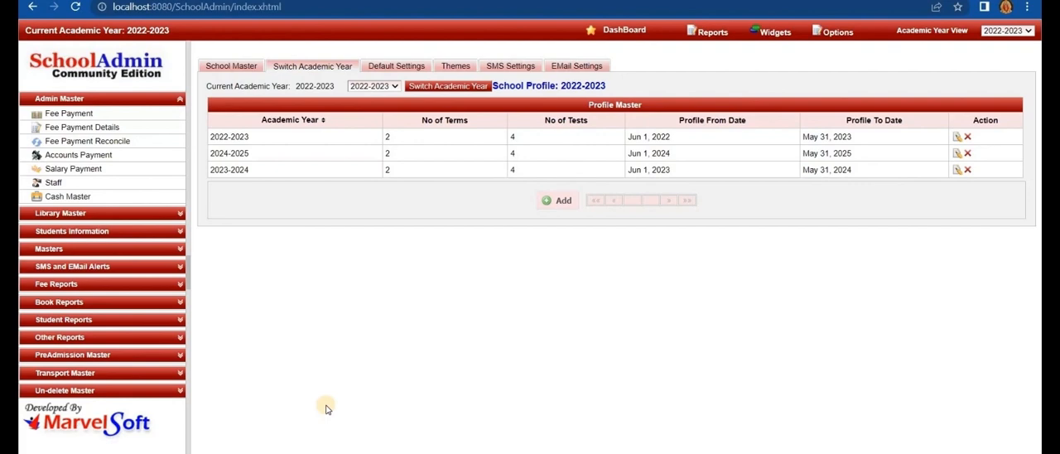
- Start a new fee group in the fee group master, with APPLICATION FEE as both name and alias
click(92, 98)
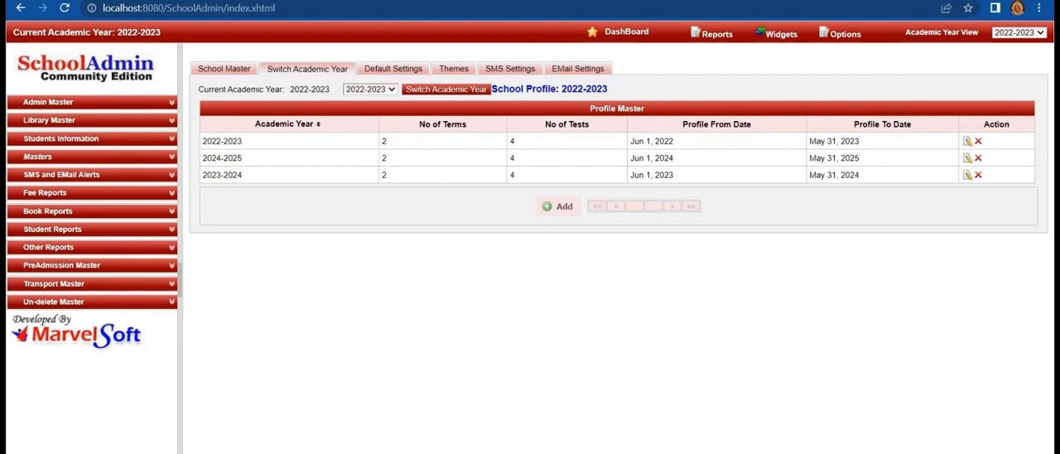
click(60, 156)
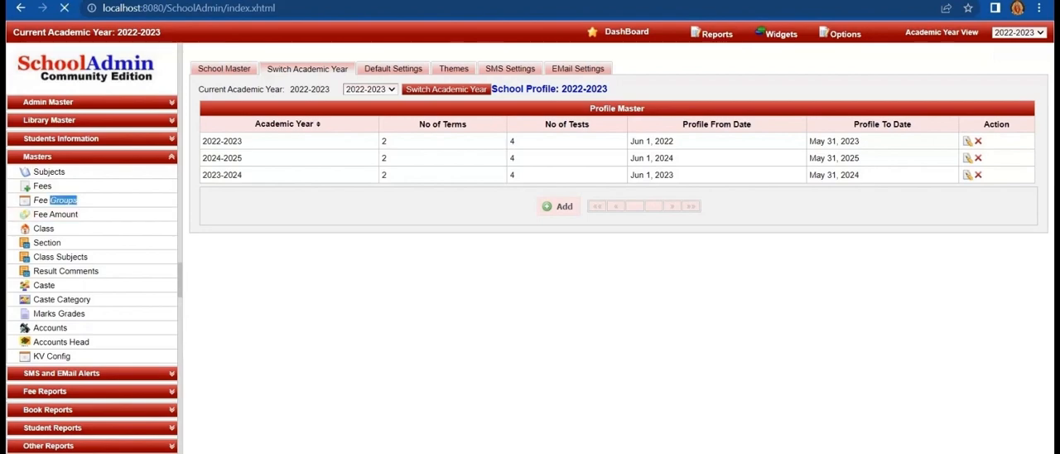
click(55, 199)
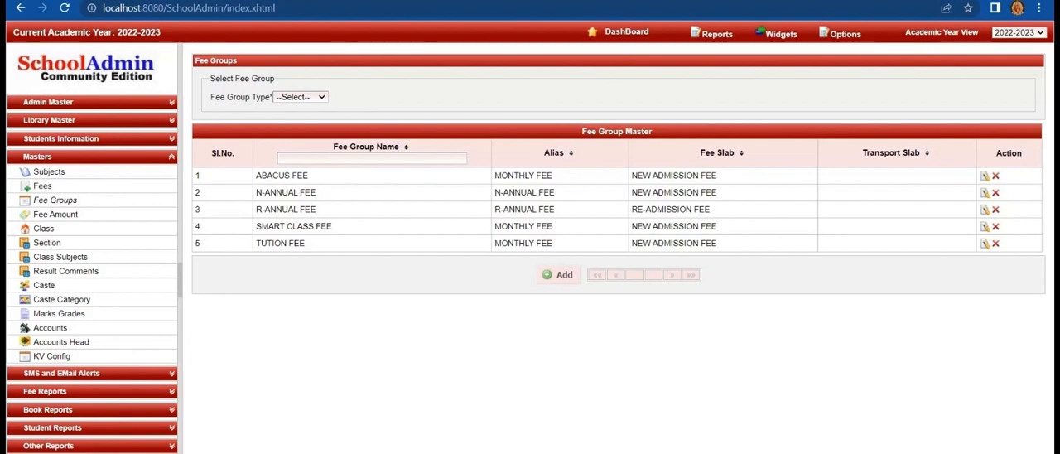
click(546, 277)
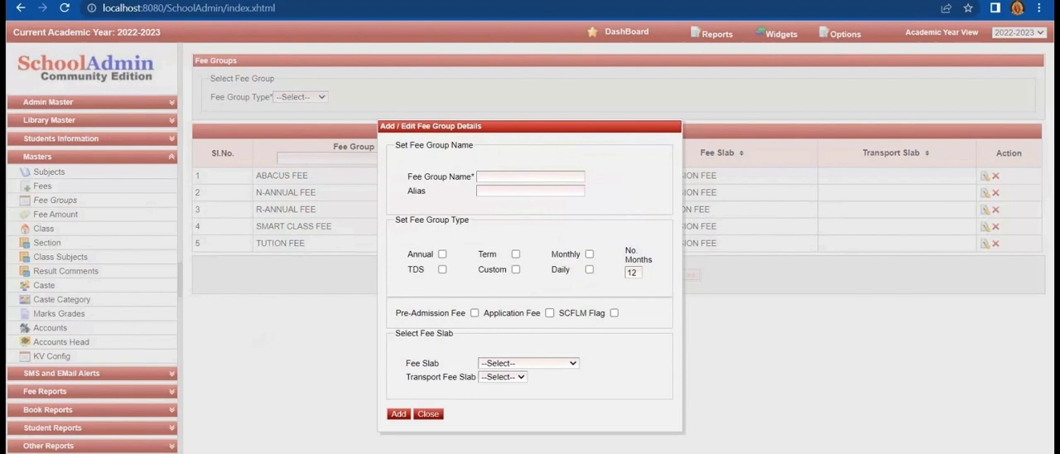
click(515, 176)
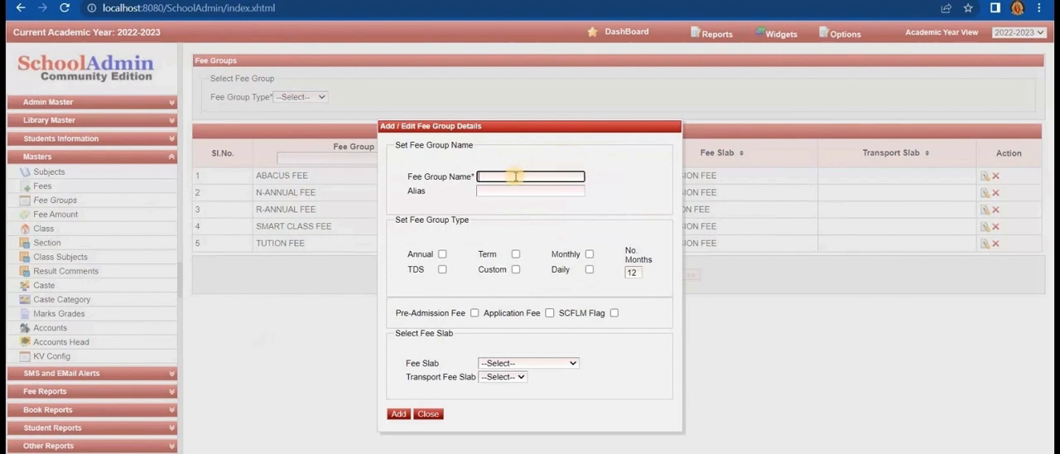
text(APPLICATION FEE)
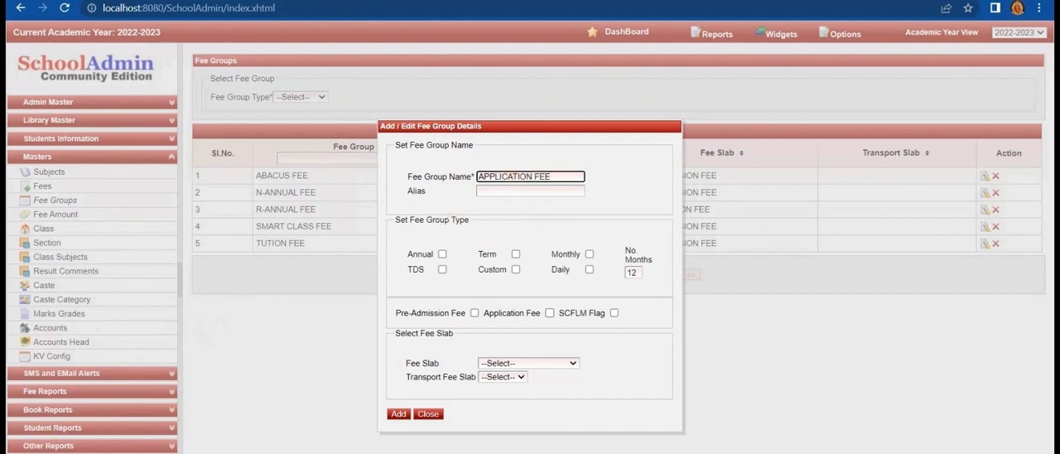
click(204, 331)
click(482, 191)
text(APPLICAT)
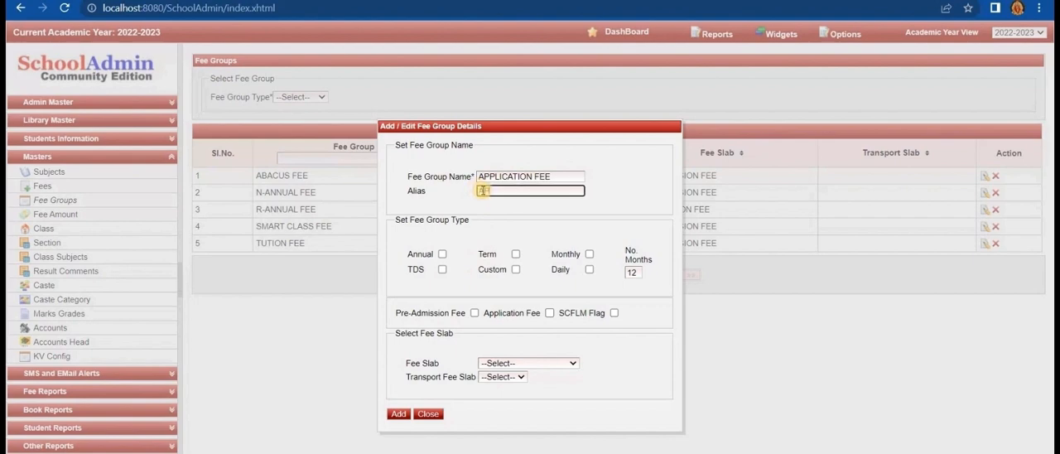
text(ION FEE)
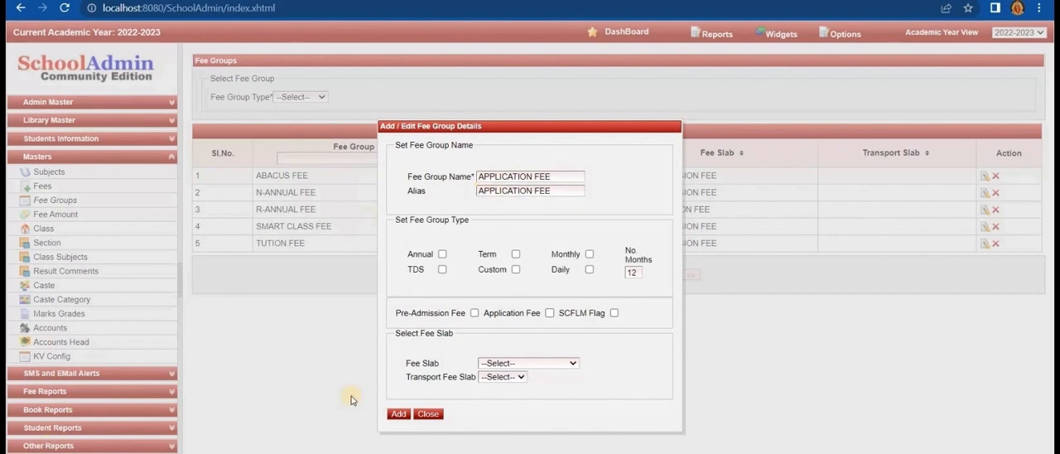
- Flag the fee group as an application fee, assign the APPLICATION FEE slab and add the group
click(549, 314)
click(519, 363)
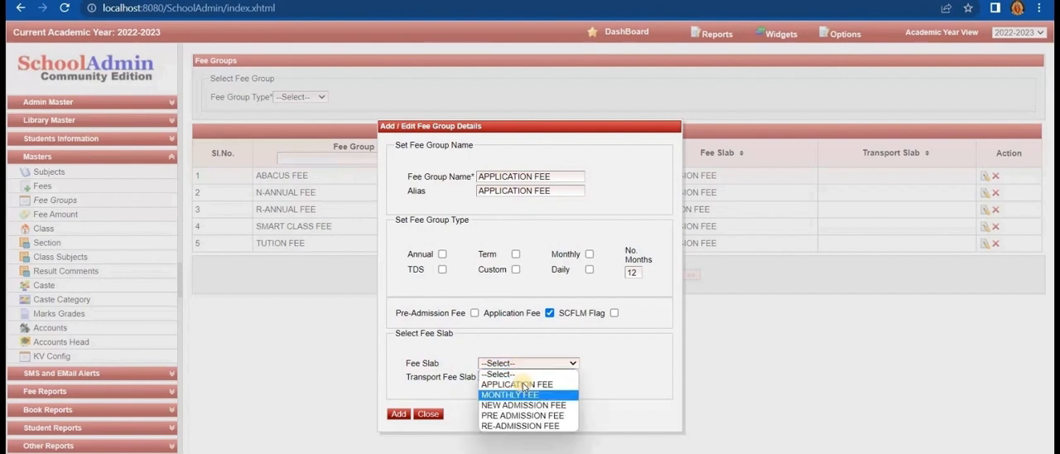
click(518, 384)
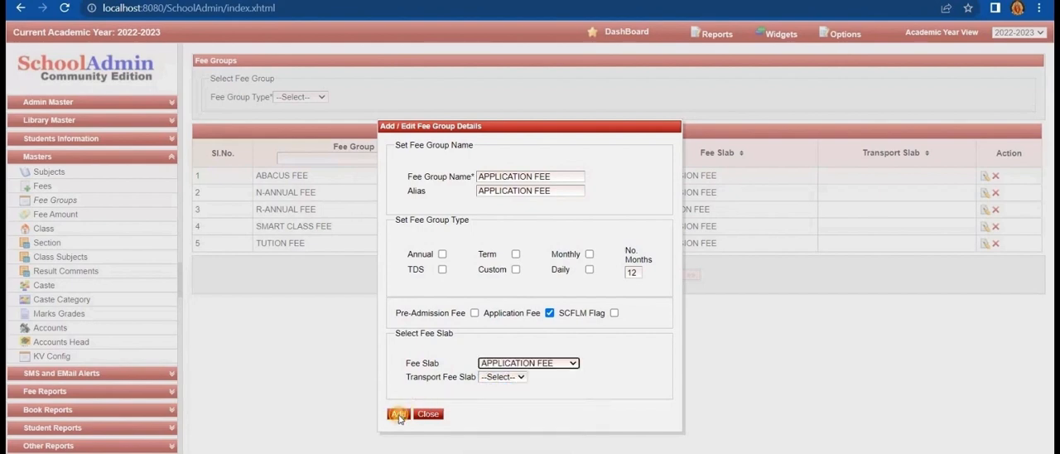
click(398, 413)
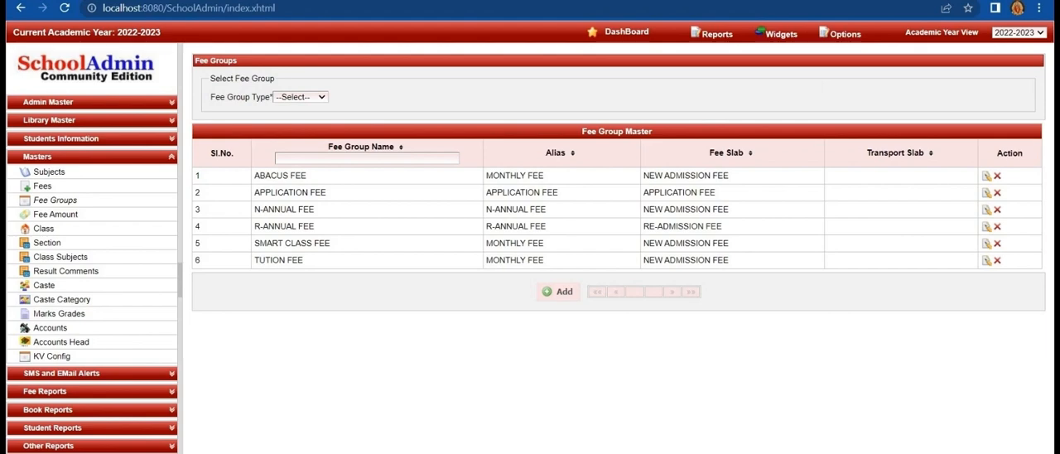
- Start another fee group with PRE-ADMISSION FEE as both its name and alias
click(547, 295)
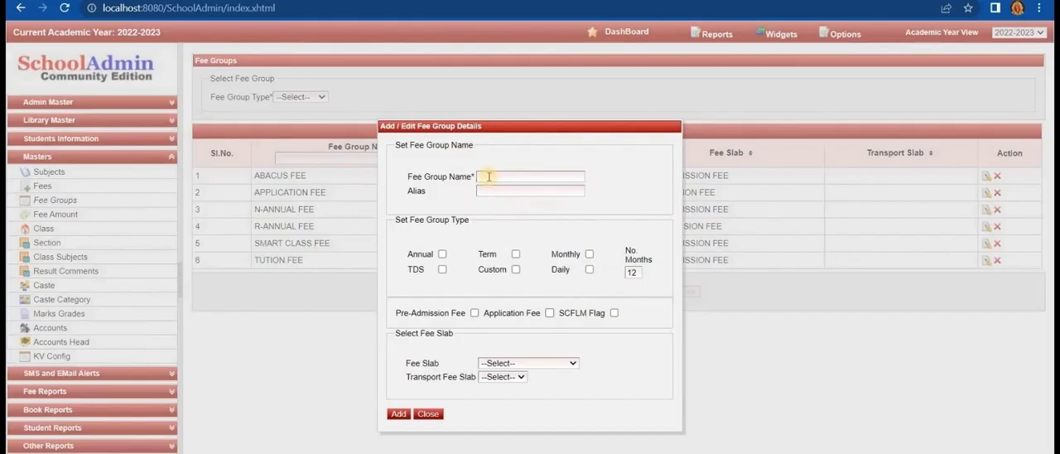
click(488, 177)
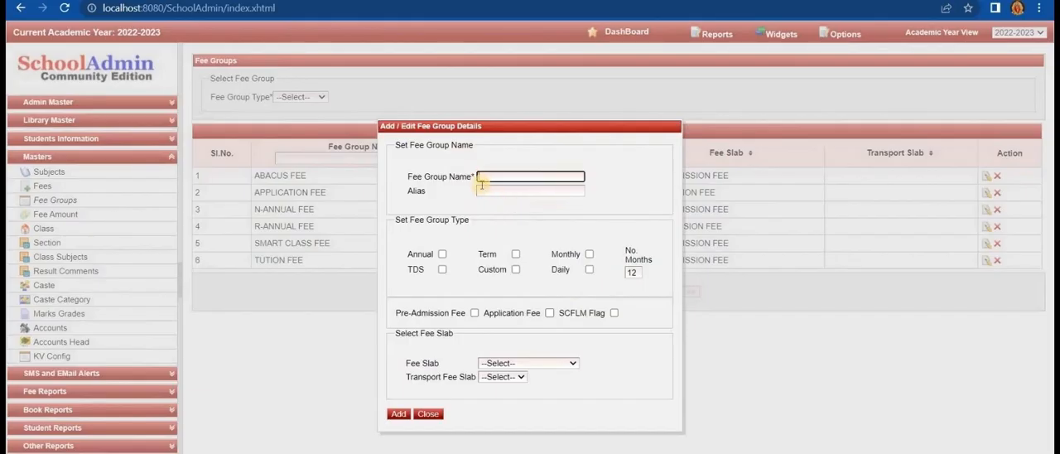
text(F)
text(RE-A)
text(DMISSION)
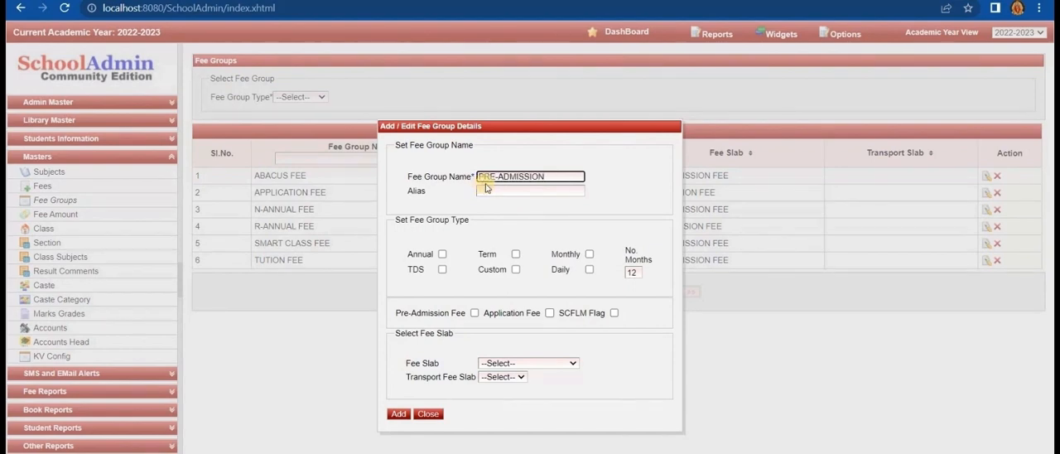
text(EE)
click(488, 190)
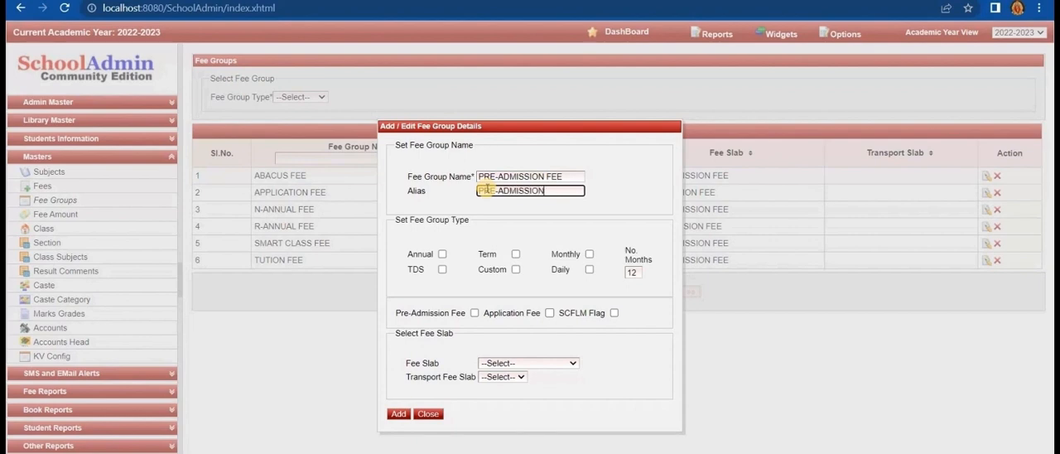
text(PRE-ADMISSION FEE)
- Flag the fee group as a pre-admission fee, assign the PRE ADMISSION FEE slab and add the group
click(474, 313)
click(528, 362)
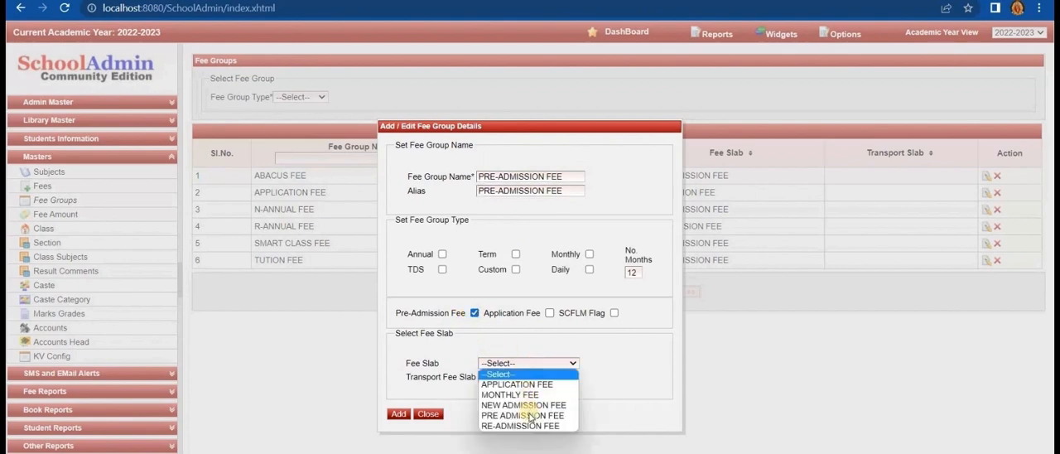
click(523, 411)
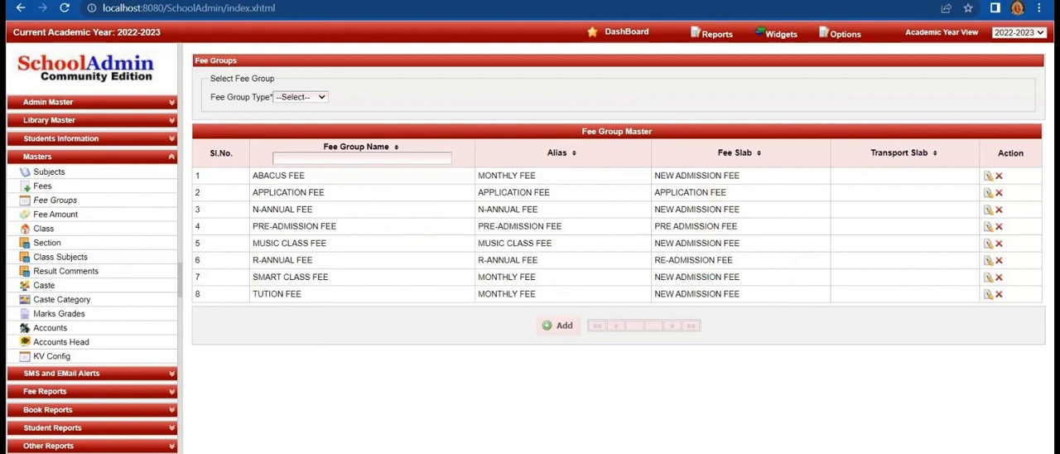
- Start a new fee amount entry for APPLICATION FEES with fee type ALL and fee group APPLICATION FEE
click(119, 217)
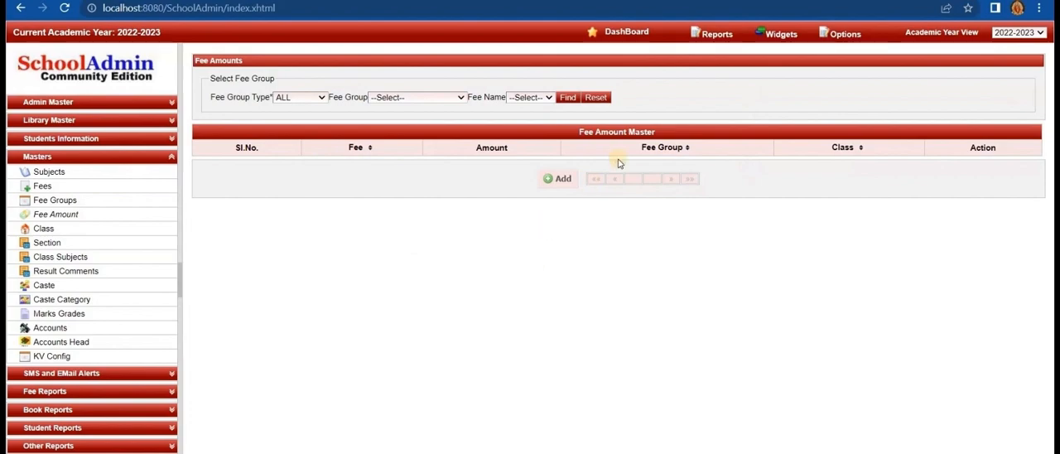
click(552, 180)
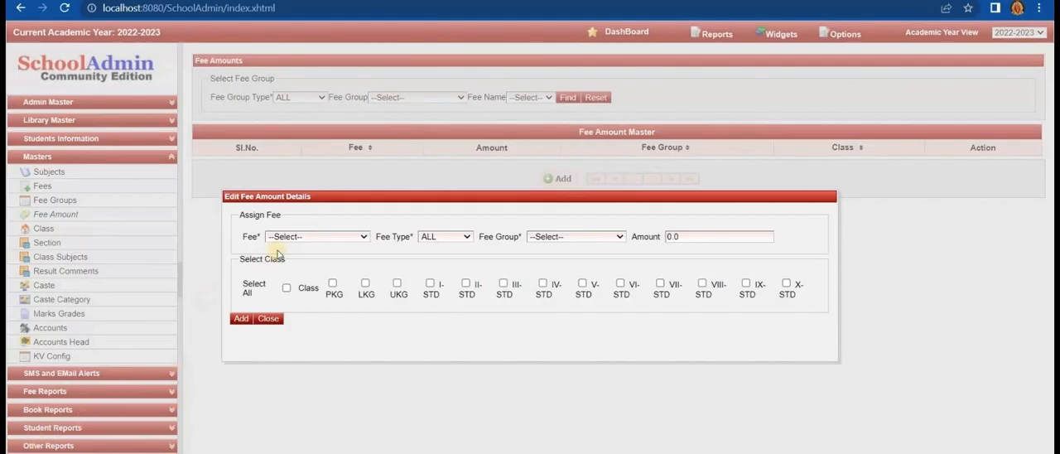
click(312, 238)
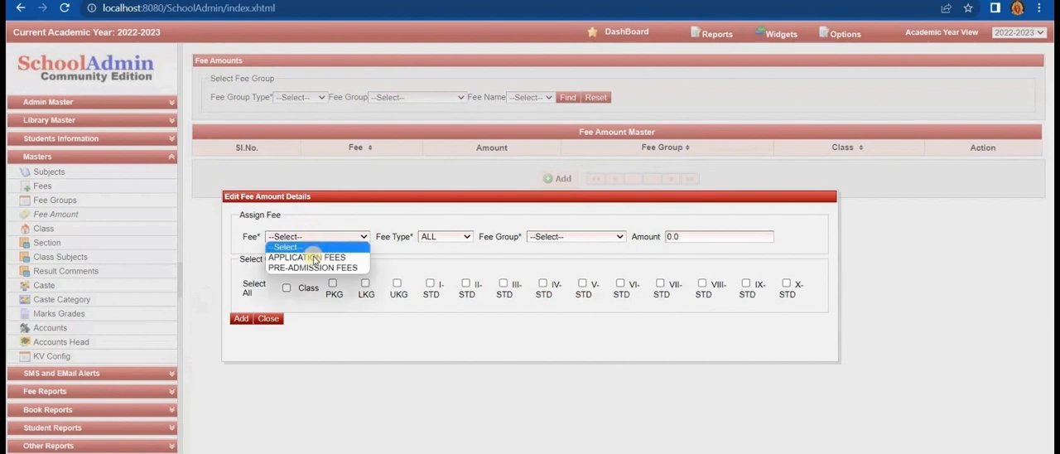
click(311, 257)
click(464, 238)
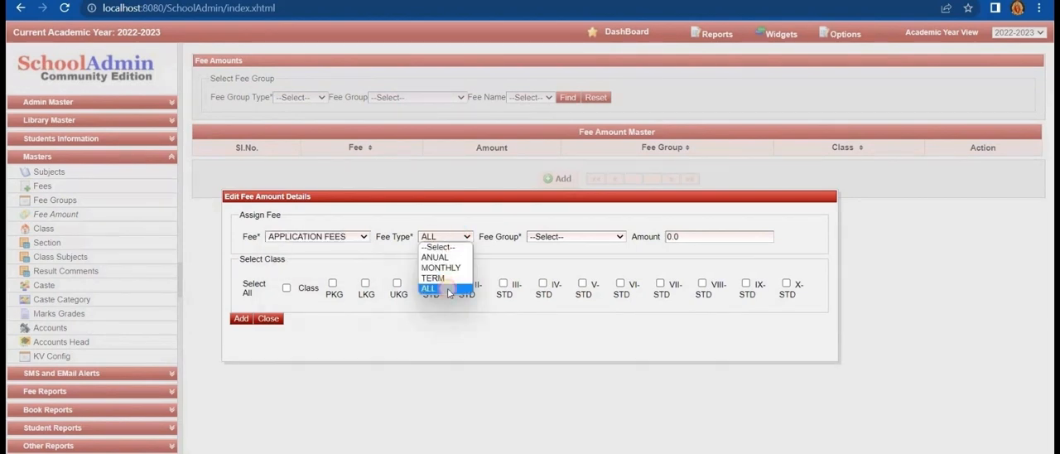
click(608, 239)
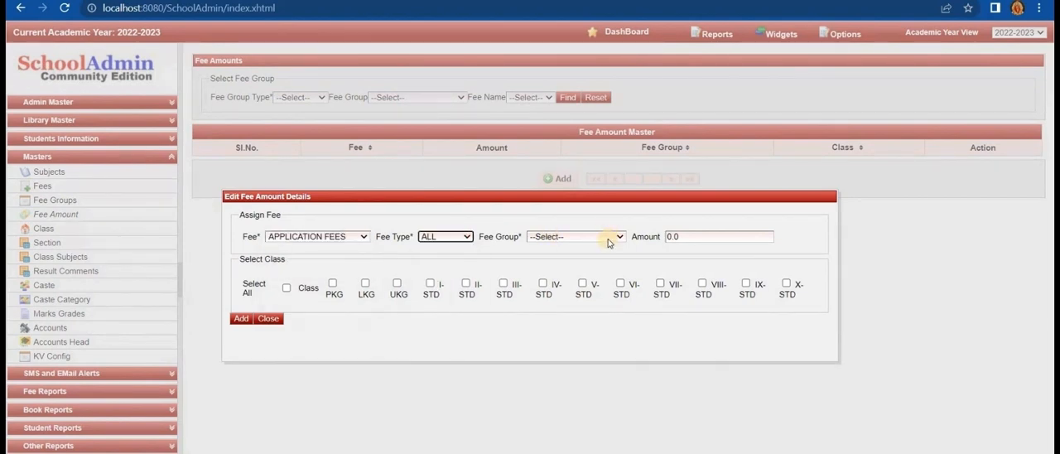
click(609, 239)
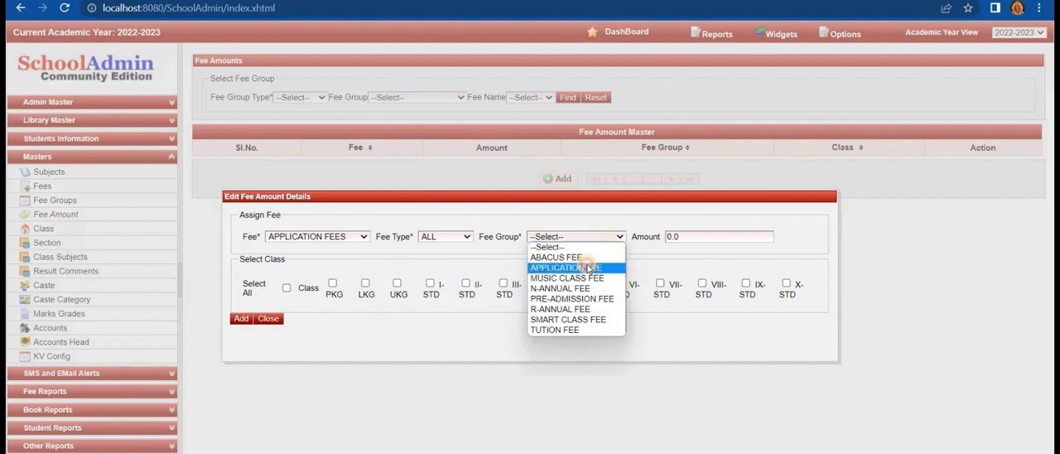
click(566, 267)
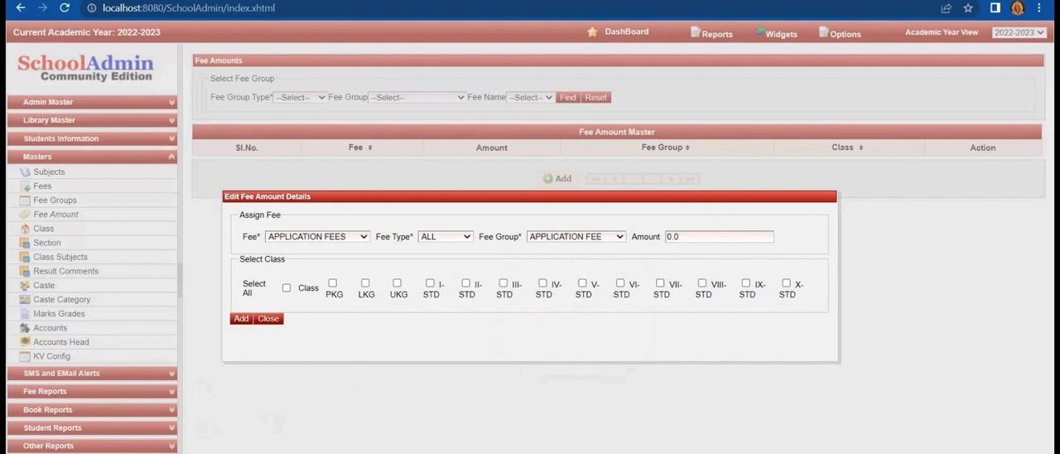
- Set the application fee amount to 1000, assign it to classes PKG through V-STD and add the entry
click(695, 239)
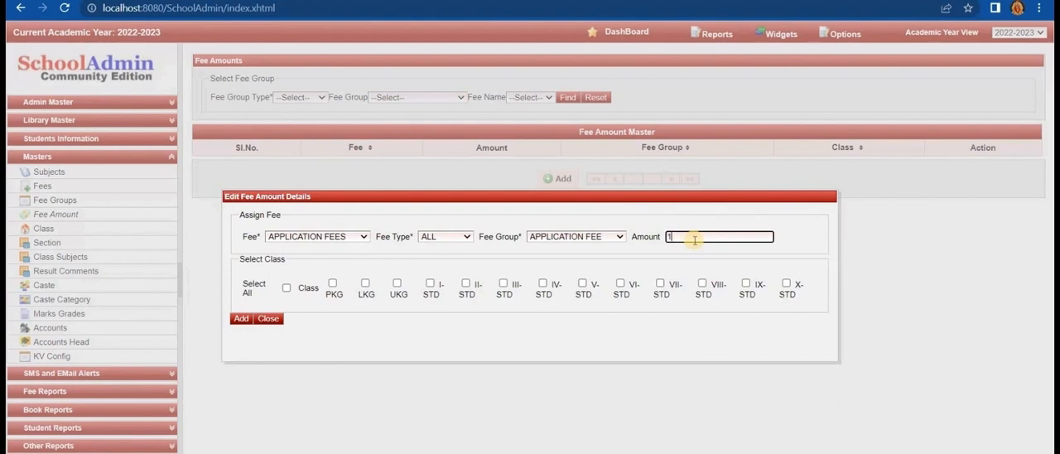
text(1000)
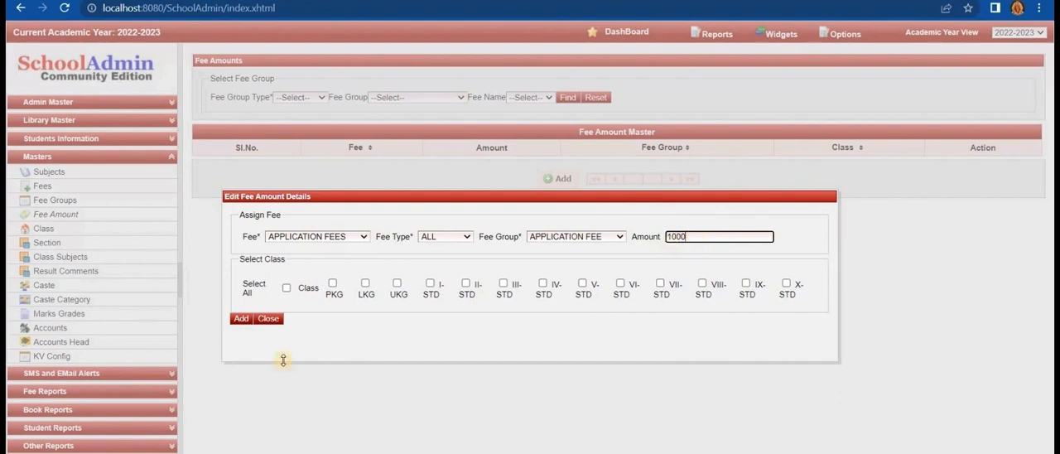
click(333, 285)
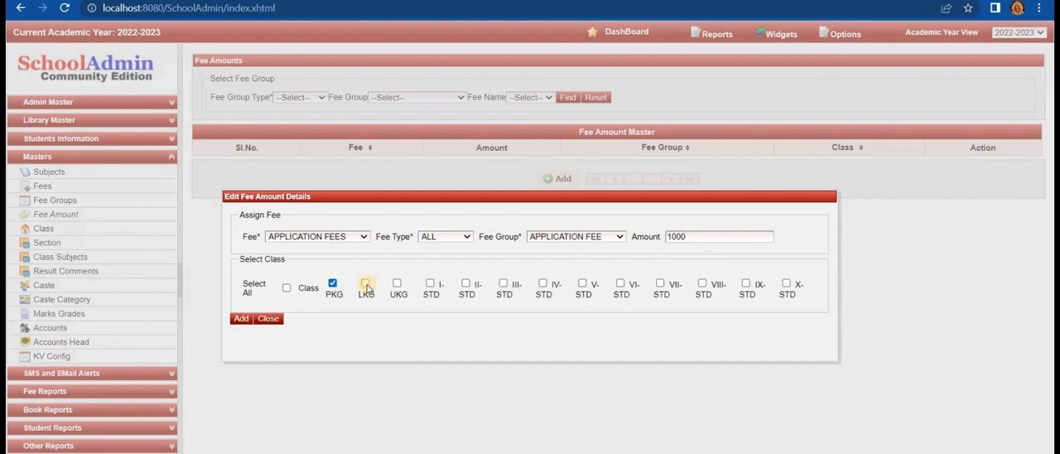
click(365, 283)
click(397, 283)
click(431, 284)
click(465, 284)
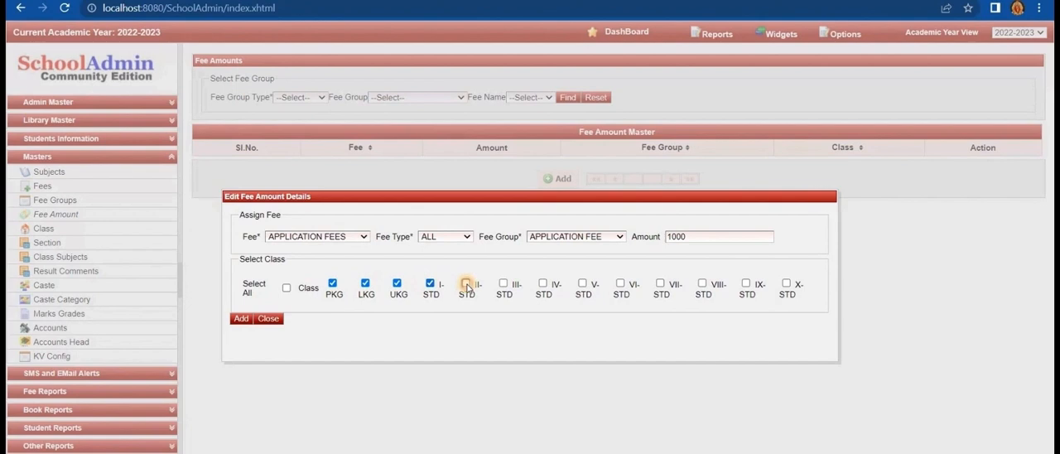
click(503, 284)
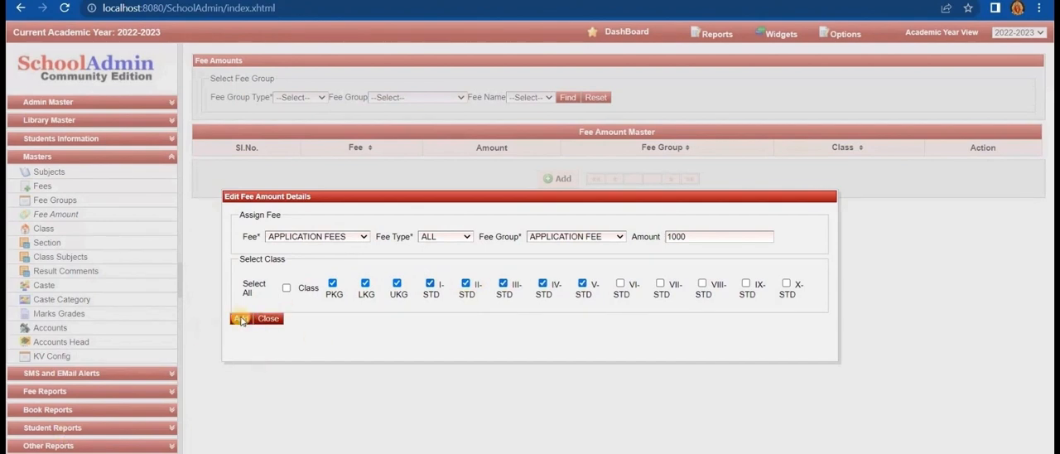
click(241, 318)
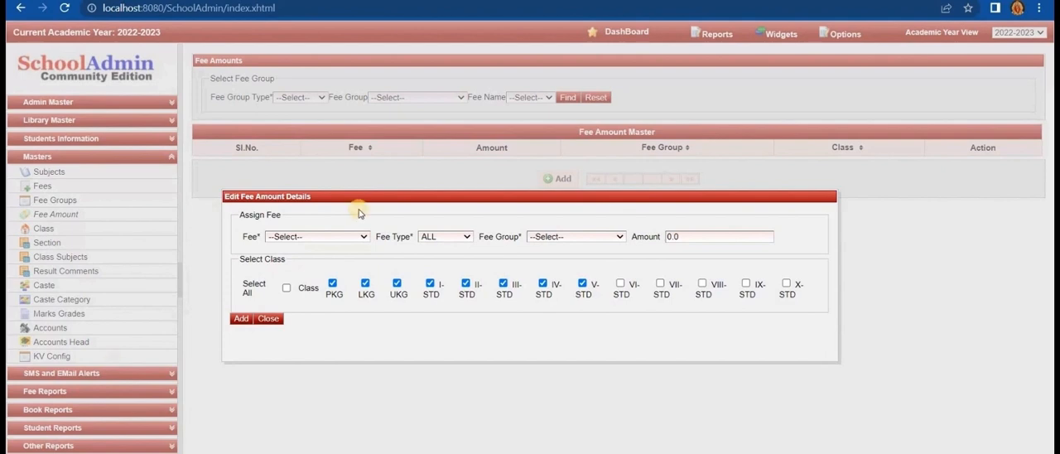
- Start another APPLICATION FEES amount entry with fee type ALL and fee group APPLICATION FEE
click(330, 238)
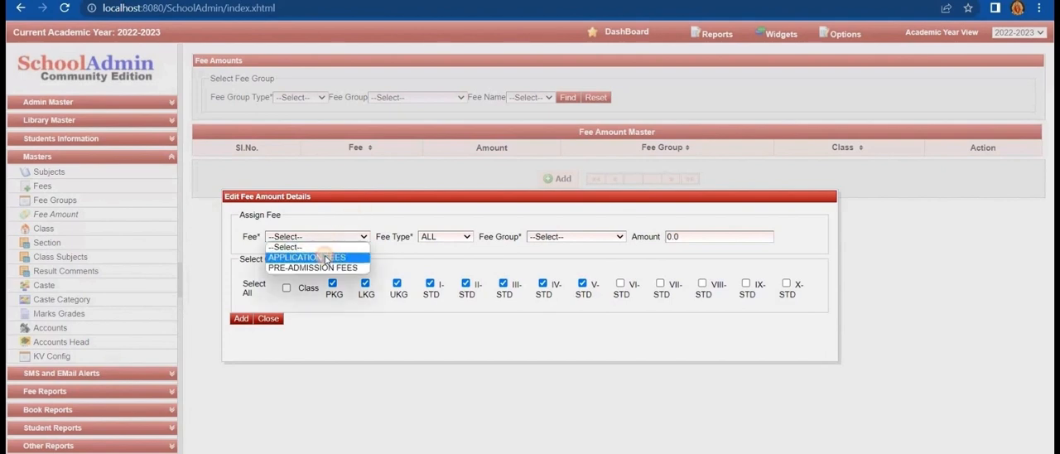
click(319, 258)
click(445, 237)
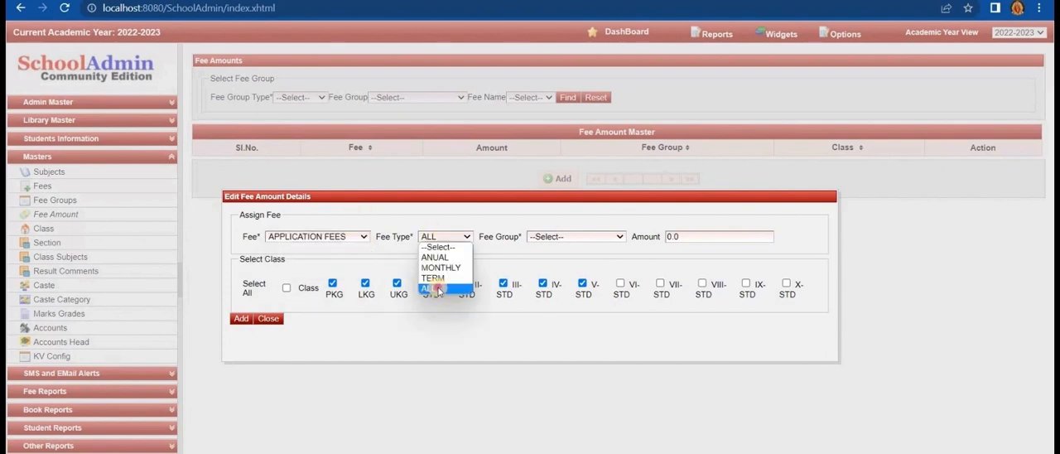
click(438, 290)
click(555, 239)
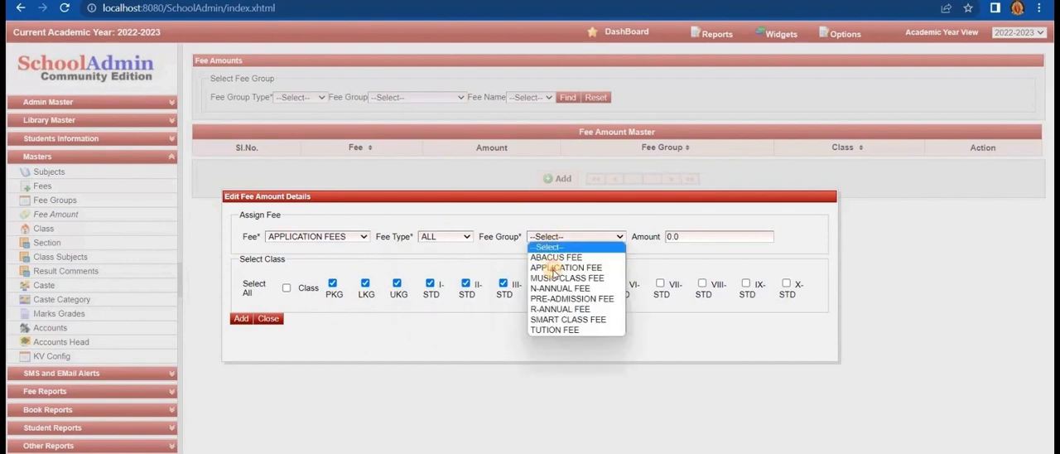
click(563, 254)
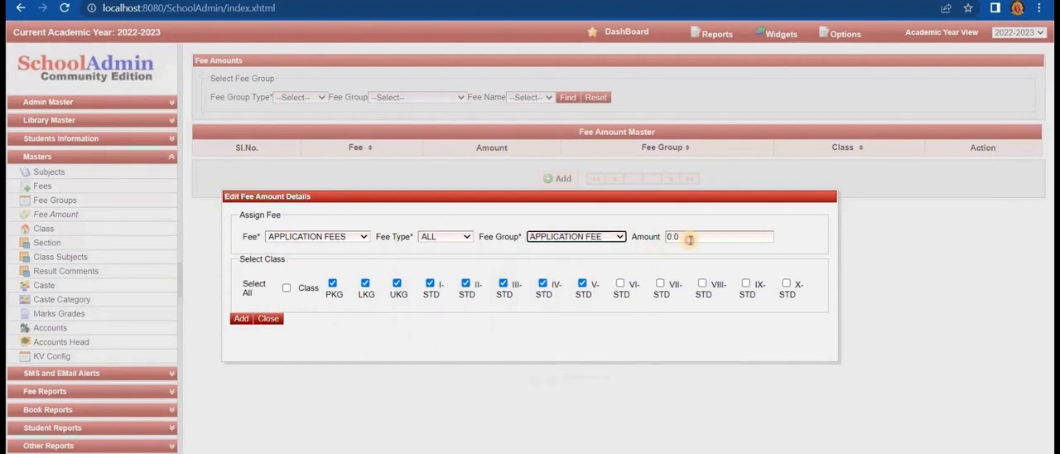
- Set the second application fee amount to 1500 and deselect the PKG and LKG classes
click(690, 240)
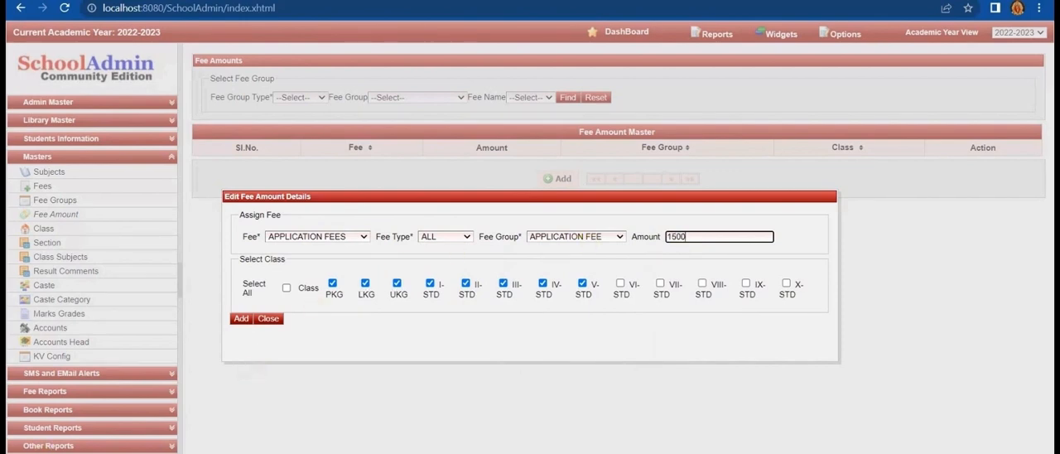
click(337, 309)
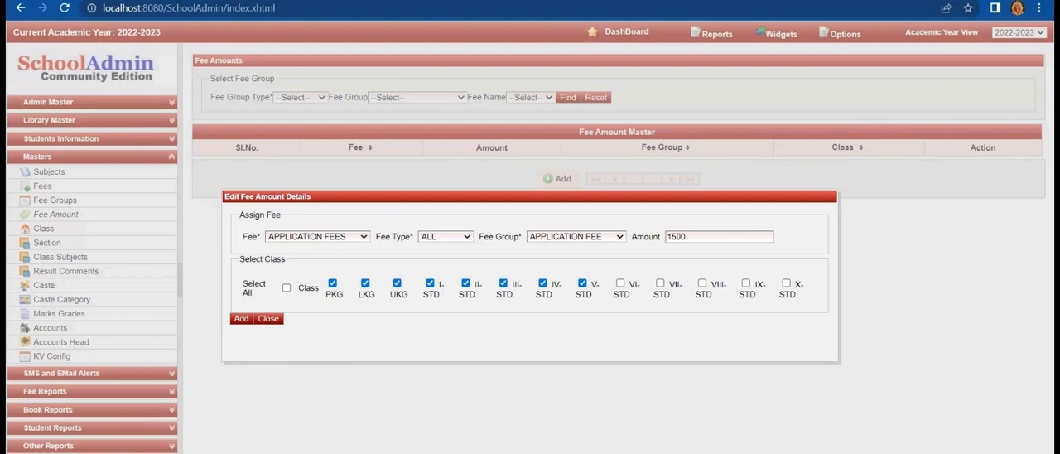
click(333, 283)
click(365, 284)
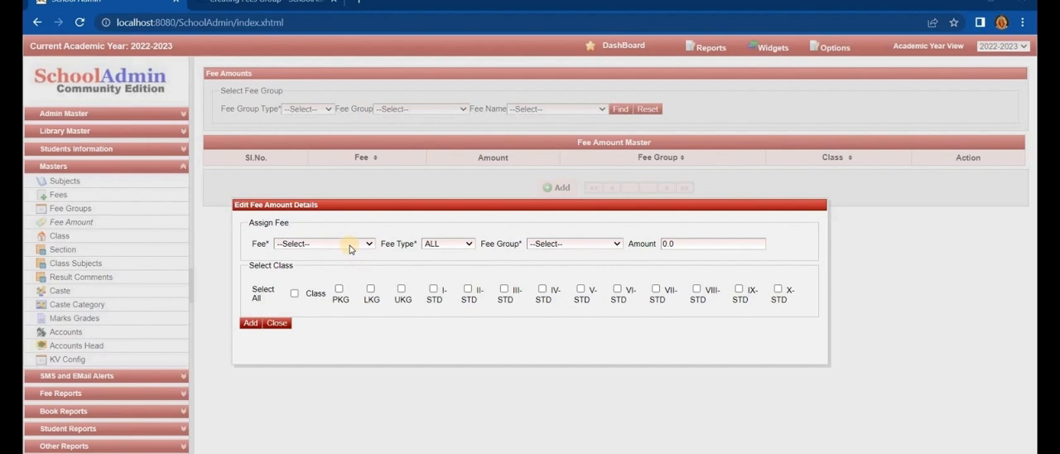
- Start a fee amount entry for PRE-ADMISSION FEES with fee type ALL and fee group PRE-ADMISSION FEE
click(349, 245)
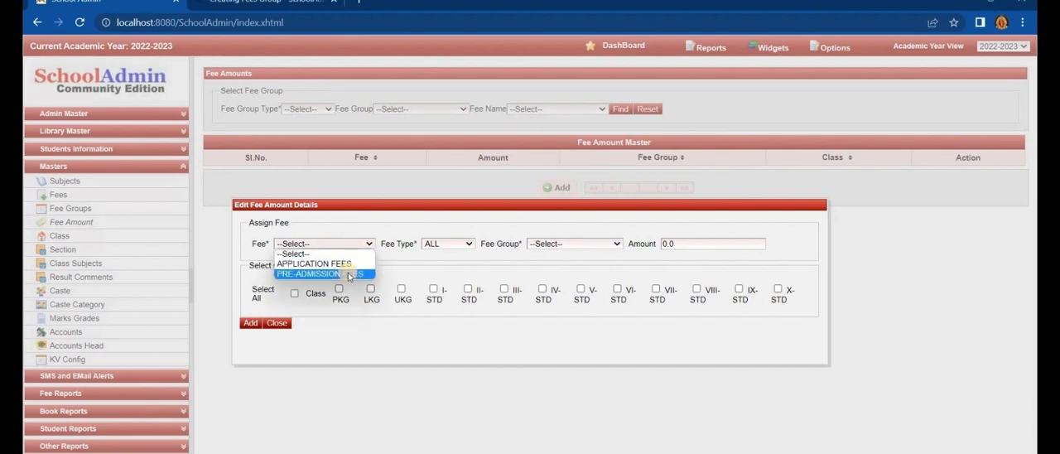
click(349, 274)
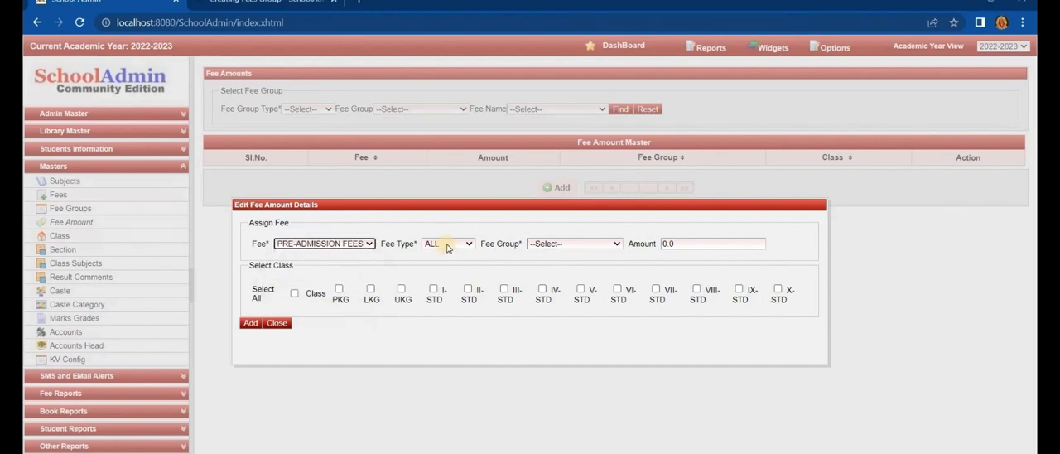
click(446, 245)
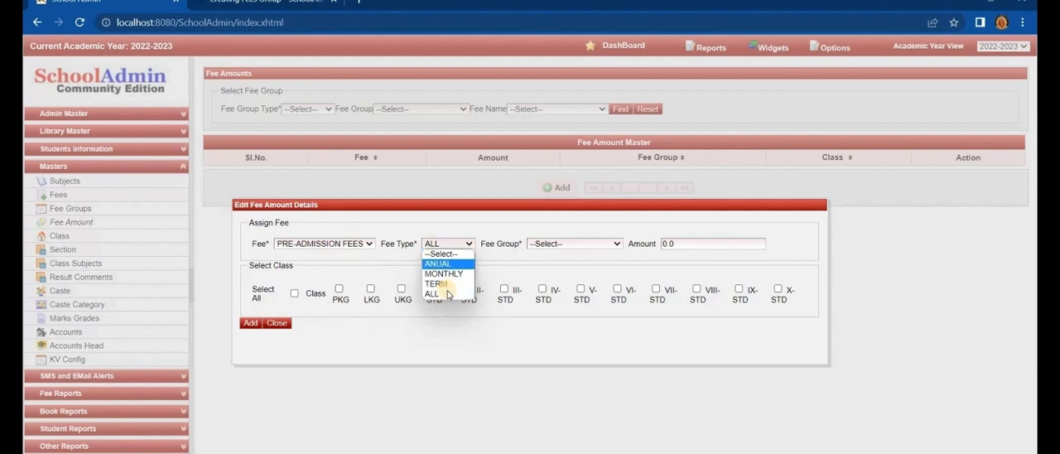
click(550, 249)
click(553, 245)
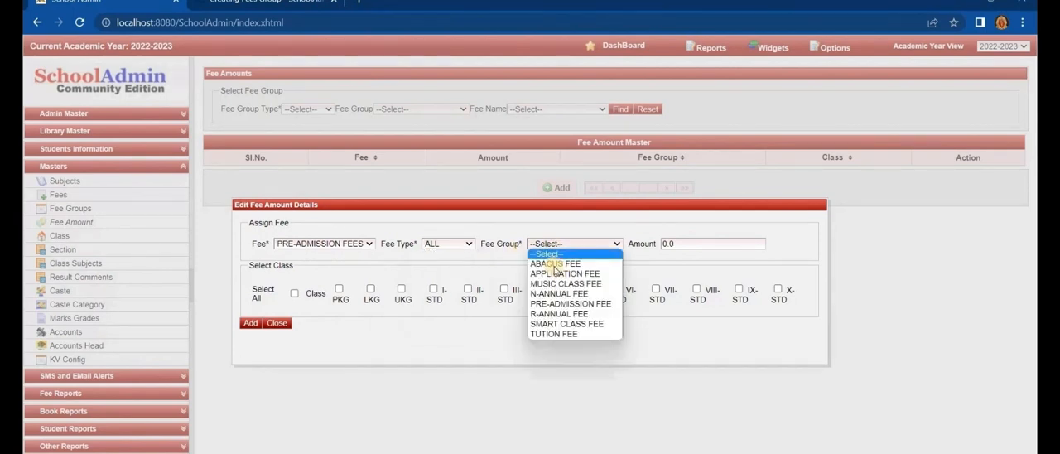
click(564, 304)
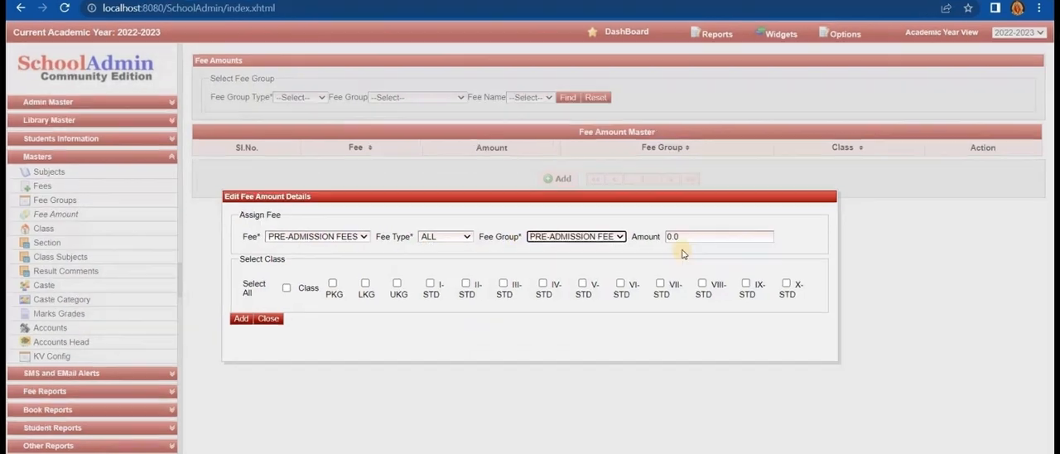
- Set the pre-admission fee amount to 5000, assign it to PKG, LKG and UKG, and add the entry
click(683, 236)
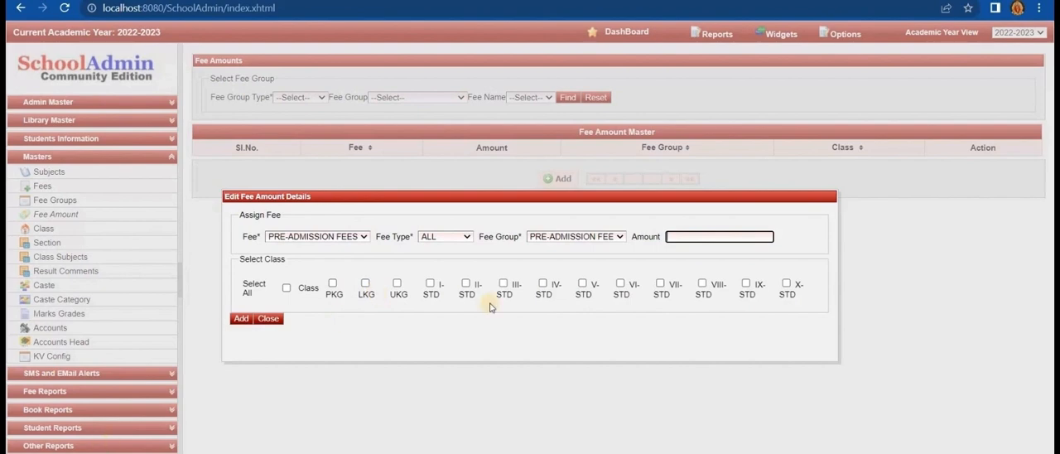
click(511, 303)
click(692, 236)
click(334, 284)
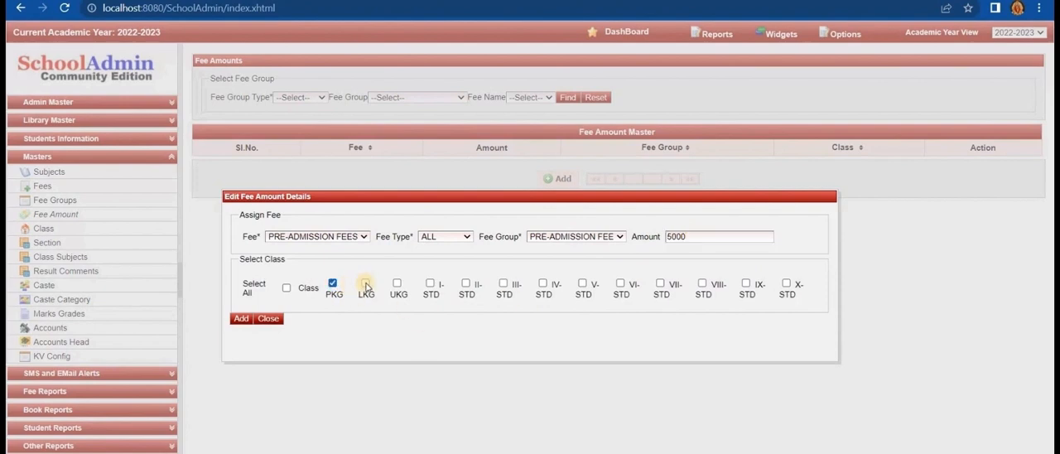
click(365, 283)
click(397, 284)
click(242, 321)
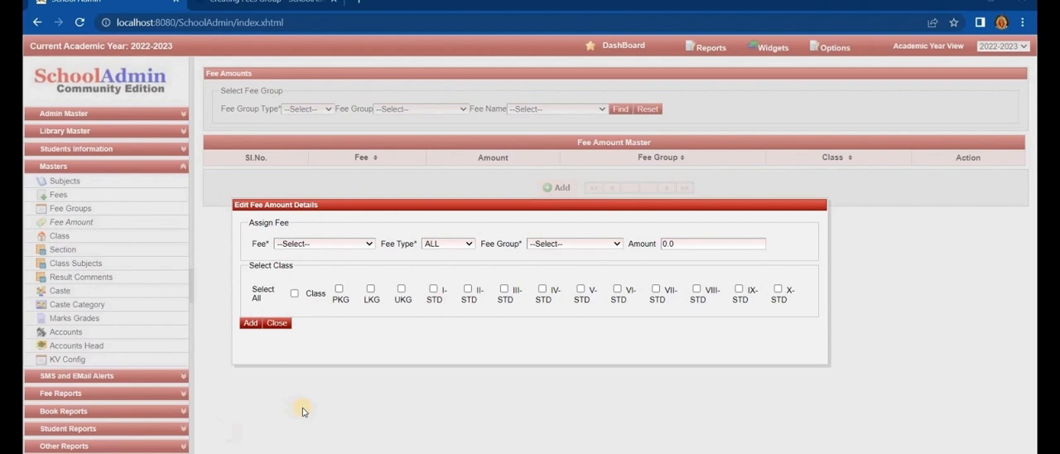
- Start another PRE-ADMISSION FEES entry with fee type ALL, fee group PRE-ADMISSION FEE and amount 10000
click(316, 245)
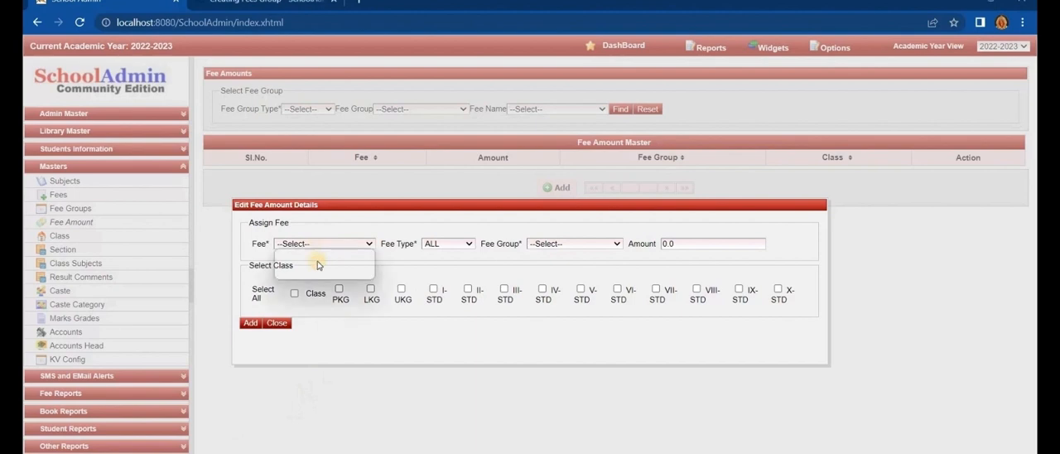
click(323, 275)
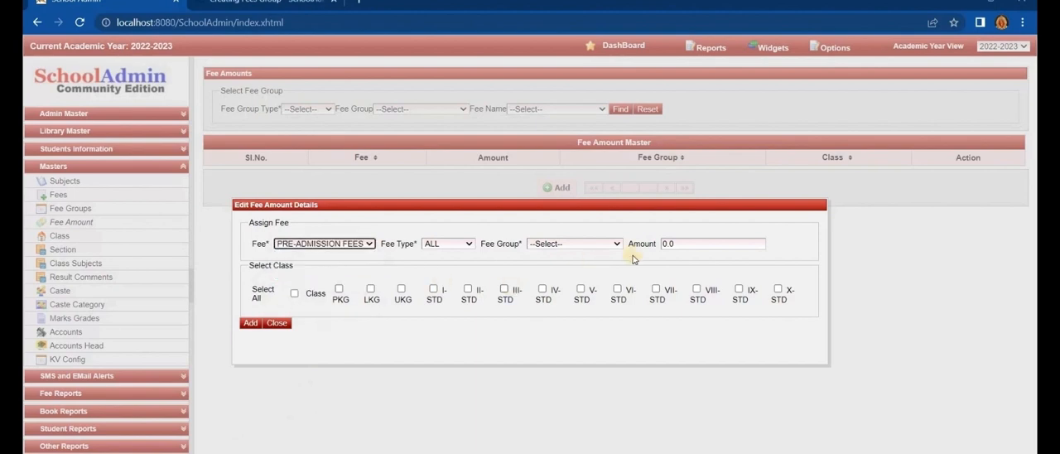
click(467, 247)
click(449, 296)
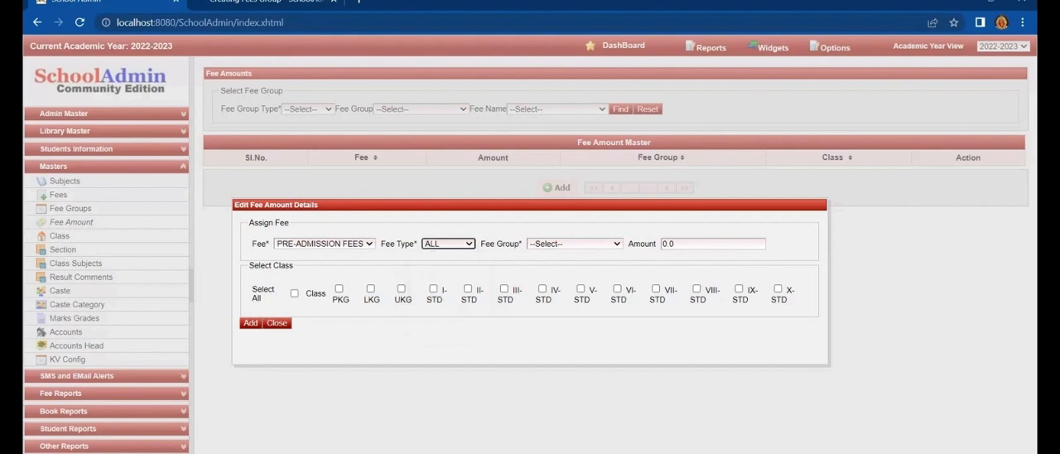
click(571, 242)
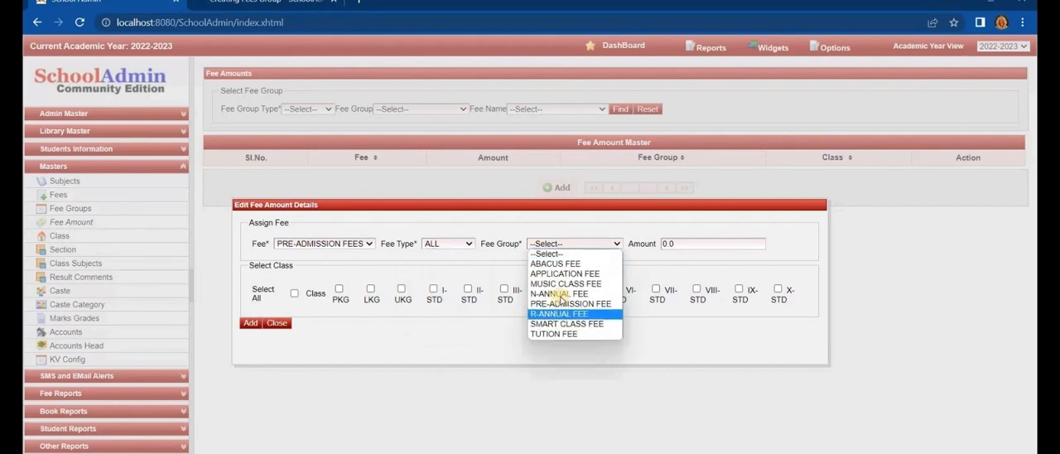
click(563, 303)
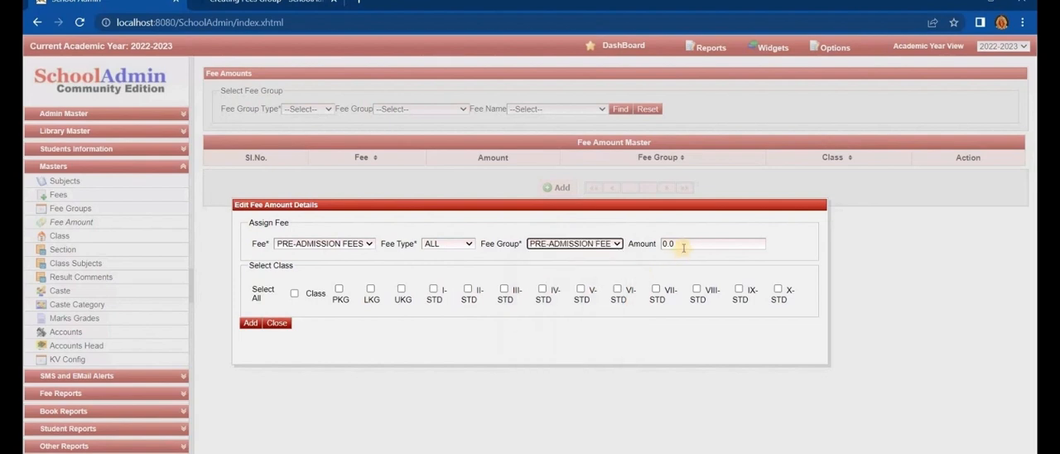
click(683, 247)
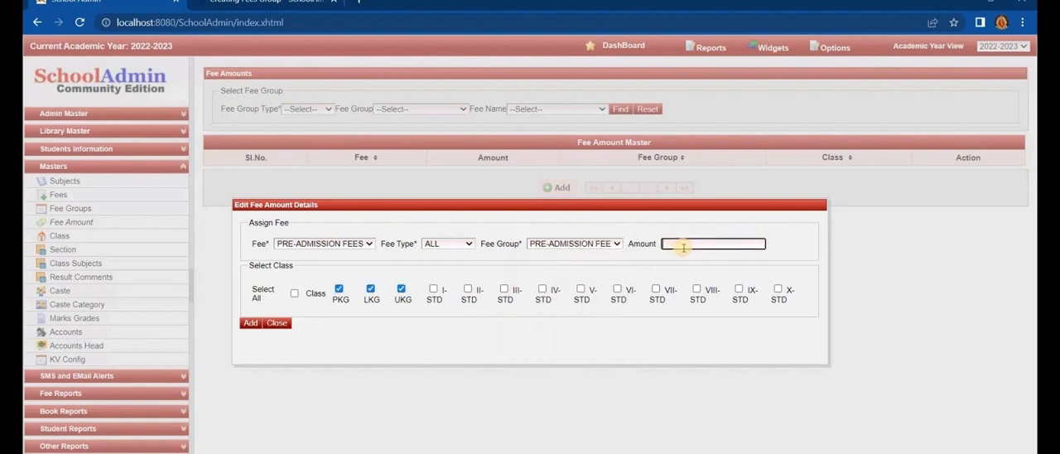
click(662, 244)
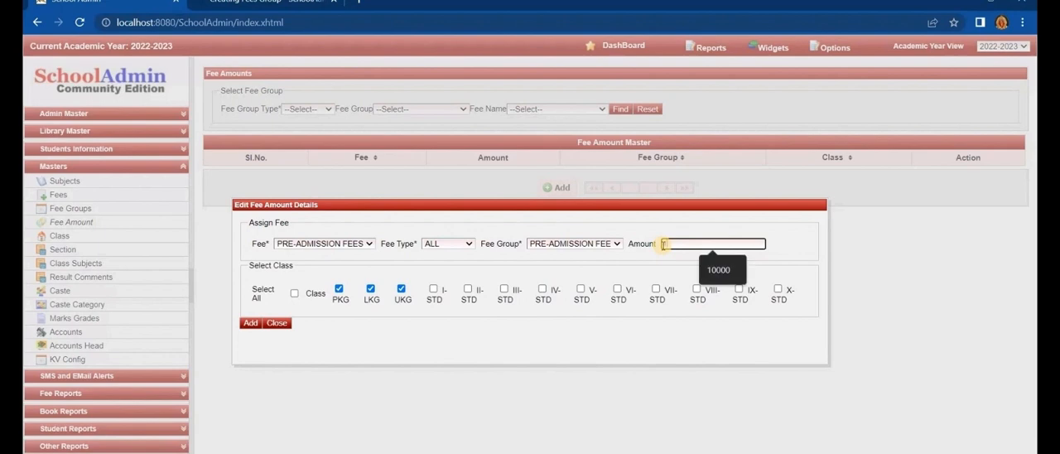
text(10000)
- Deselect PKG, LKG and UKG, assign the 10000 fee to classes I-STD through V-STD and add the entry
click(338, 290)
click(370, 289)
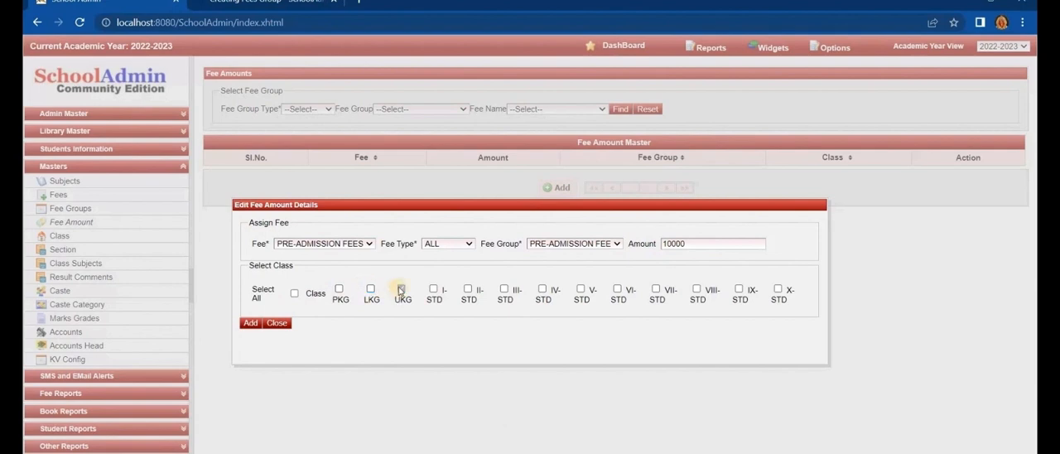
click(400, 289)
click(434, 289)
click(468, 290)
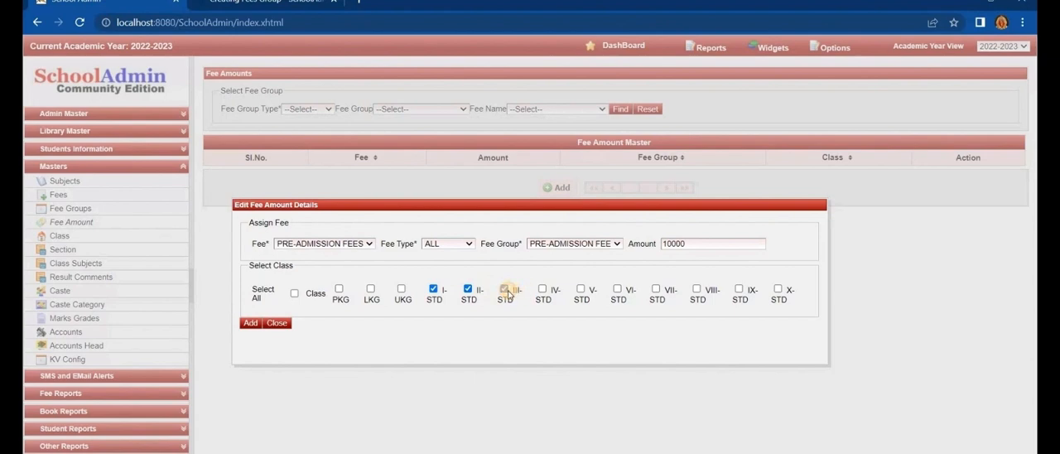
click(505, 290)
click(542, 289)
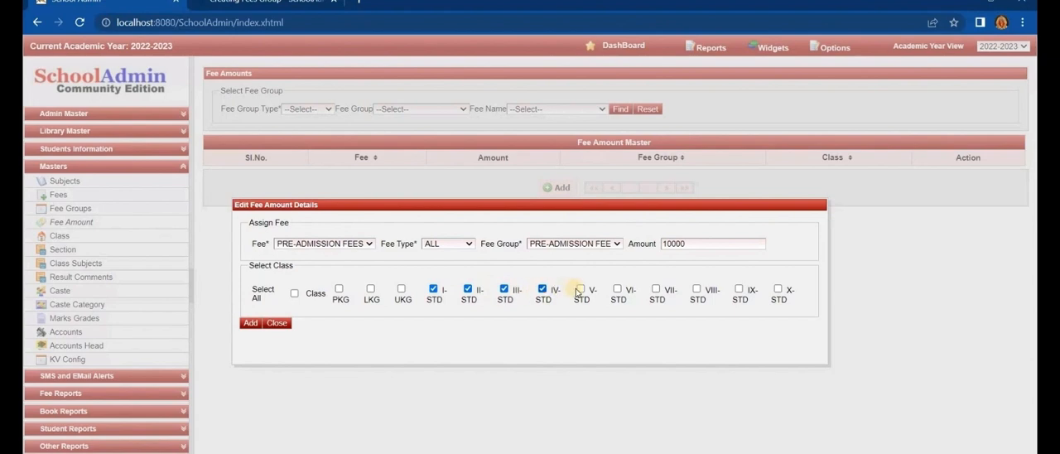
click(580, 289)
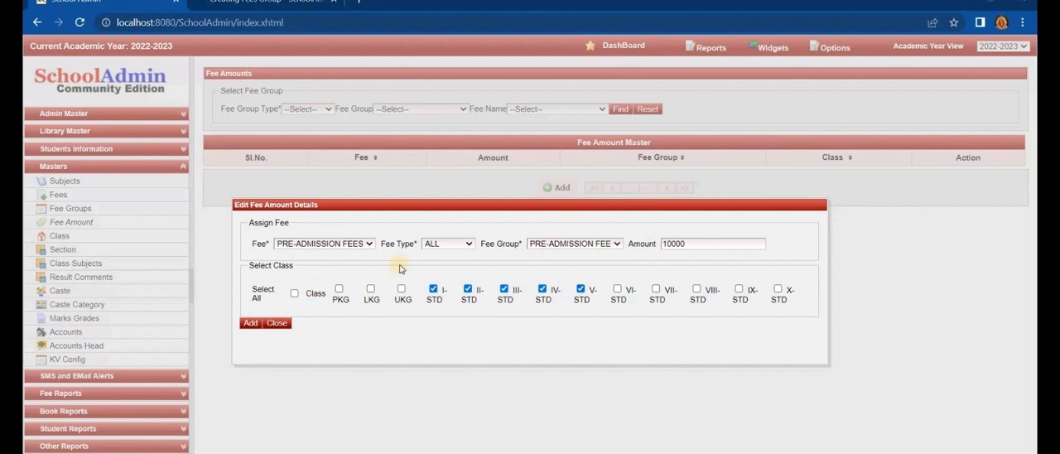
click(254, 325)
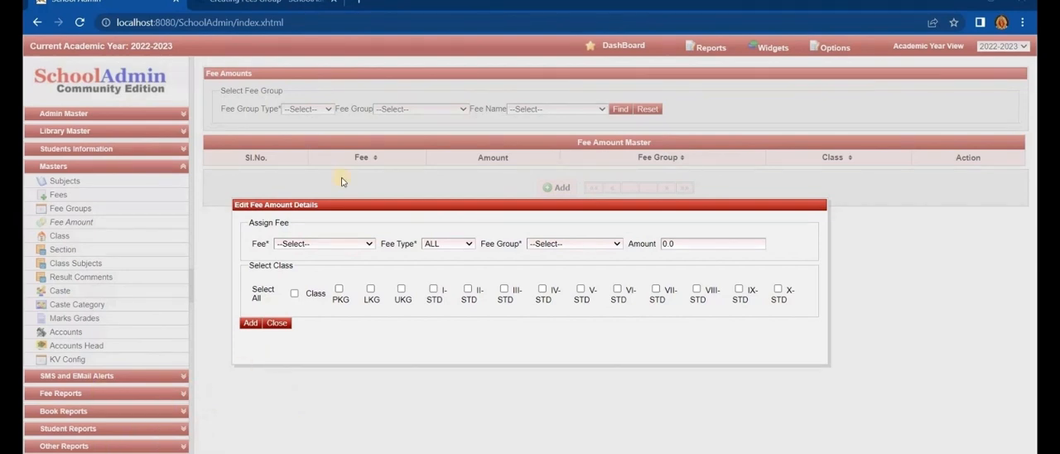
- Fill in a third PRE-ADMISSION FEES amount entry with fee type ALL and fee group PRE-ADMISSION FEE
click(342, 243)
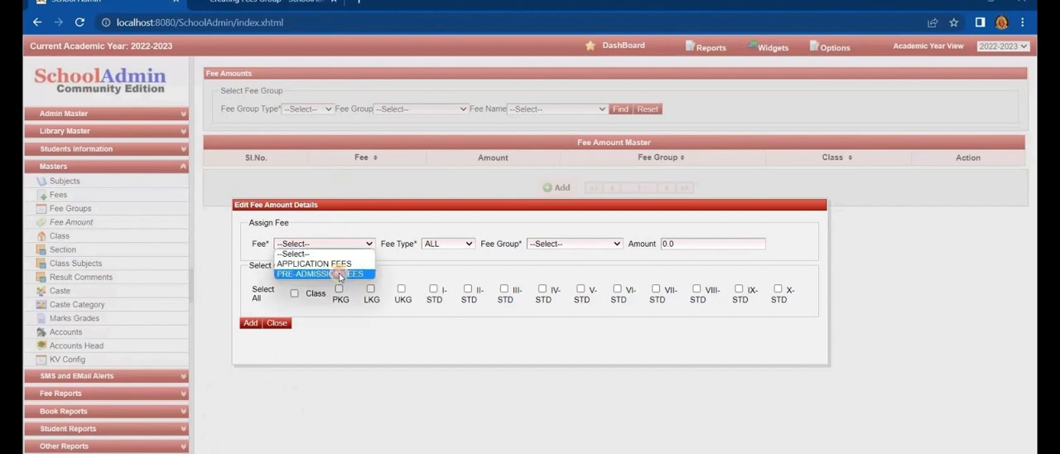
click(373, 274)
click(447, 244)
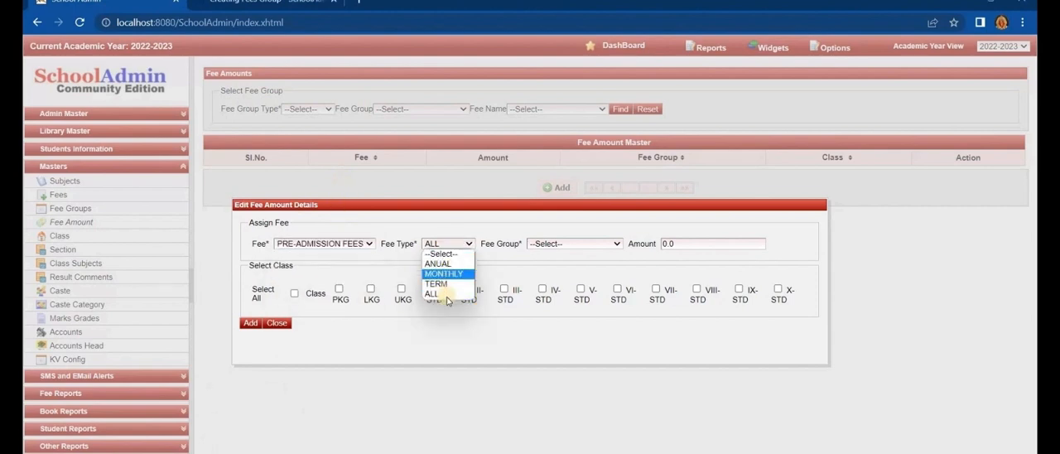
click(558, 247)
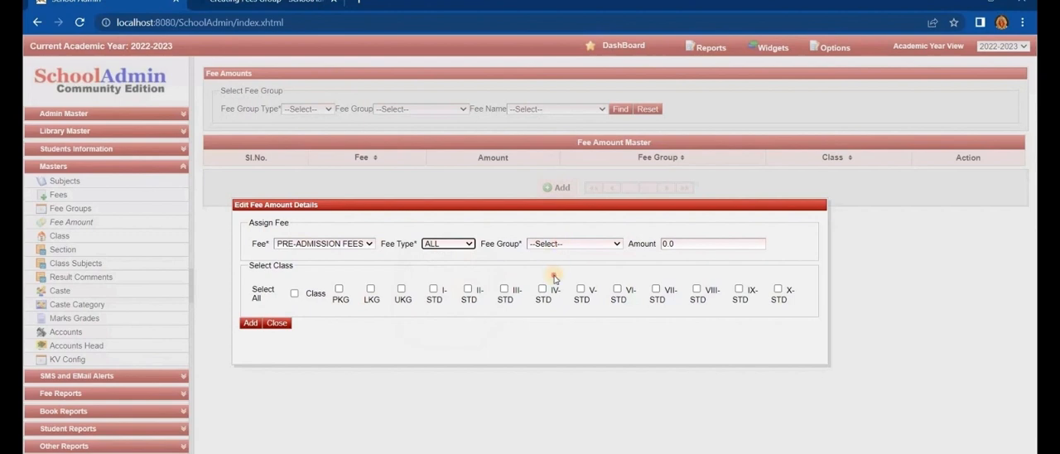
click(561, 243)
click(560, 303)
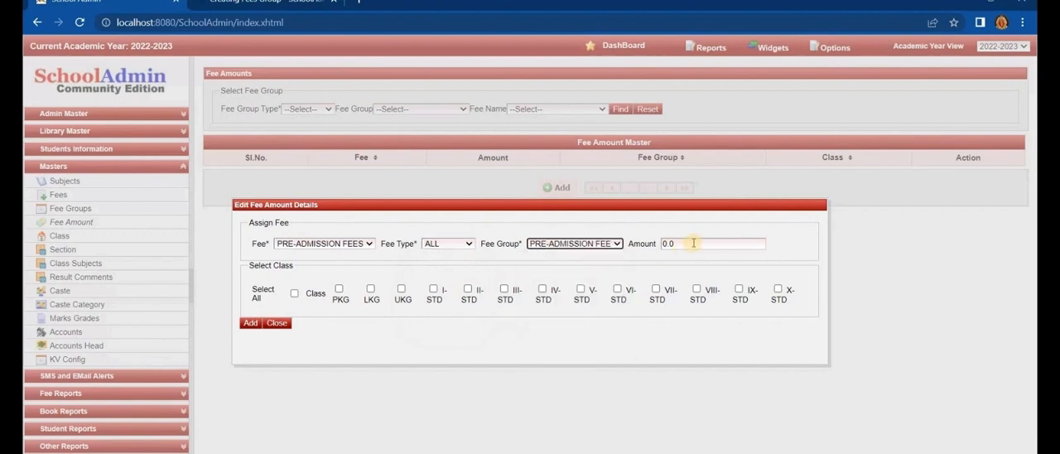
- Set the amount to 15000, deselect PKG through V-STD, assign the fee to classes VI-STD through X-STD and add the entry
click(693, 243)
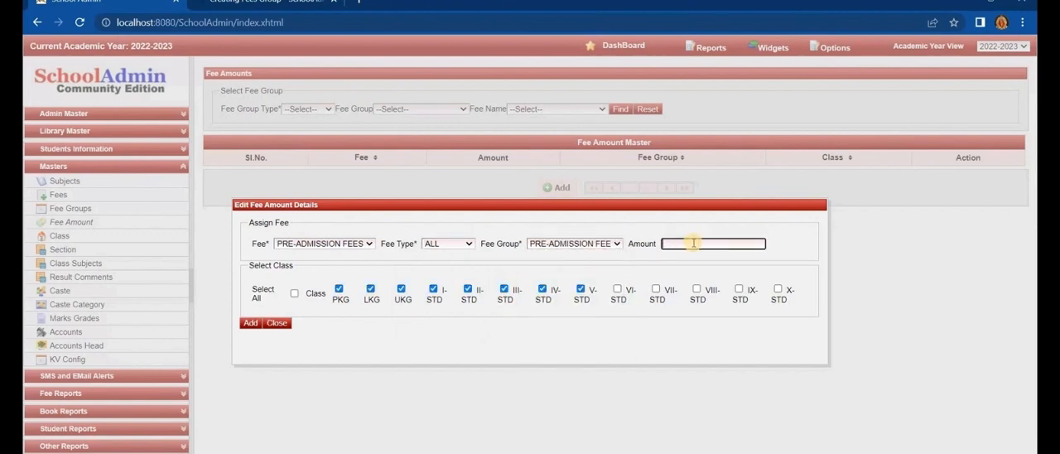
text(15000)
click(339, 289)
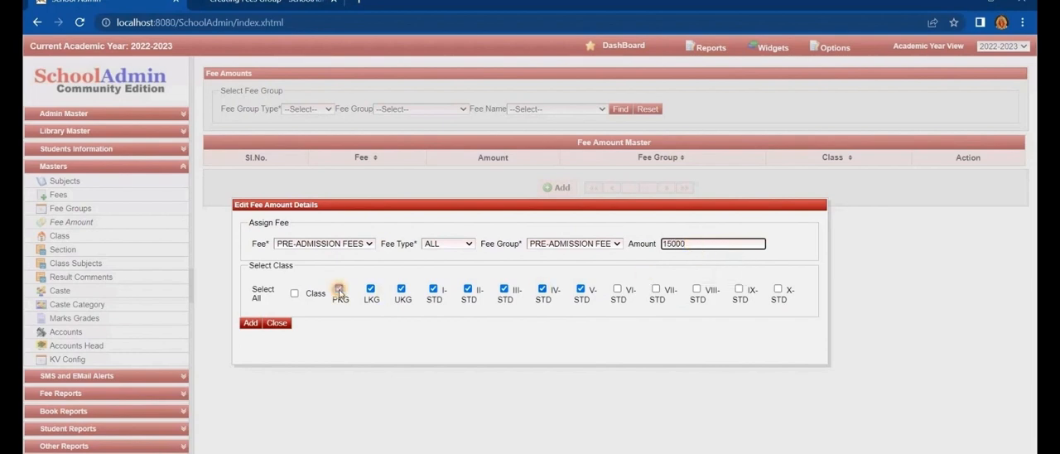
click(371, 289)
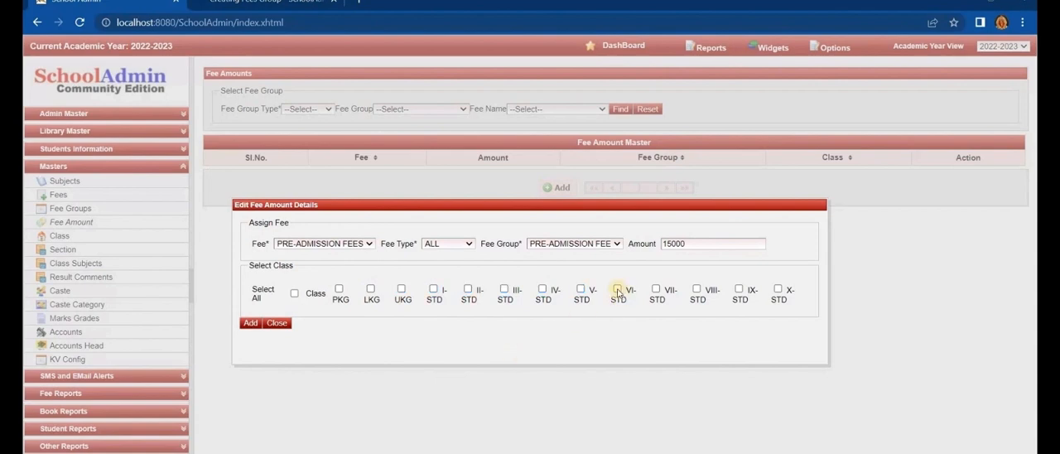
click(618, 289)
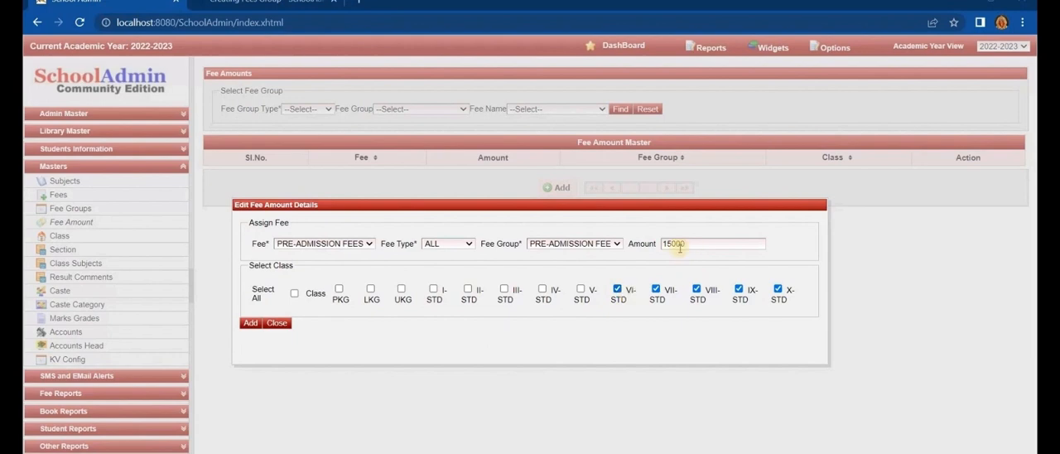
click(249, 323)
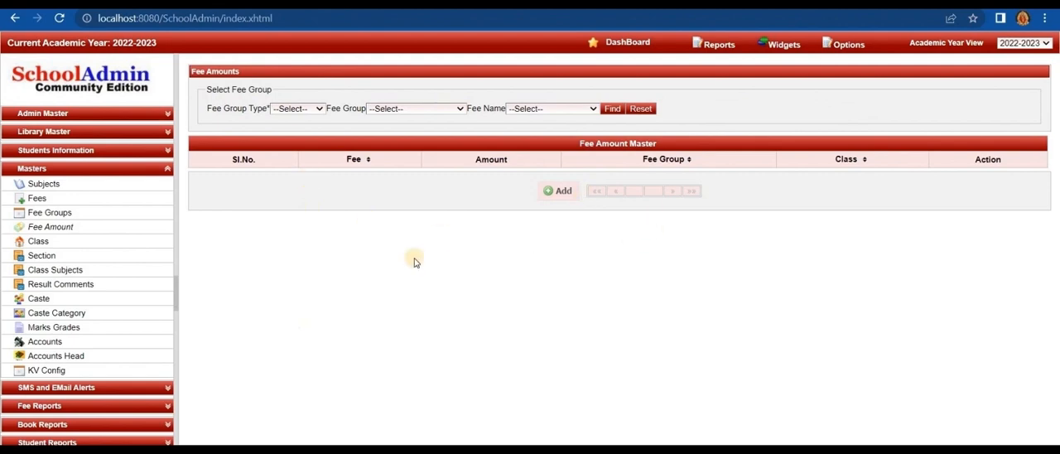
- Find the fee amounts for group type ALL, fee group APPLICATION FEE and fee name APPLICATION FEES
click(298, 108)
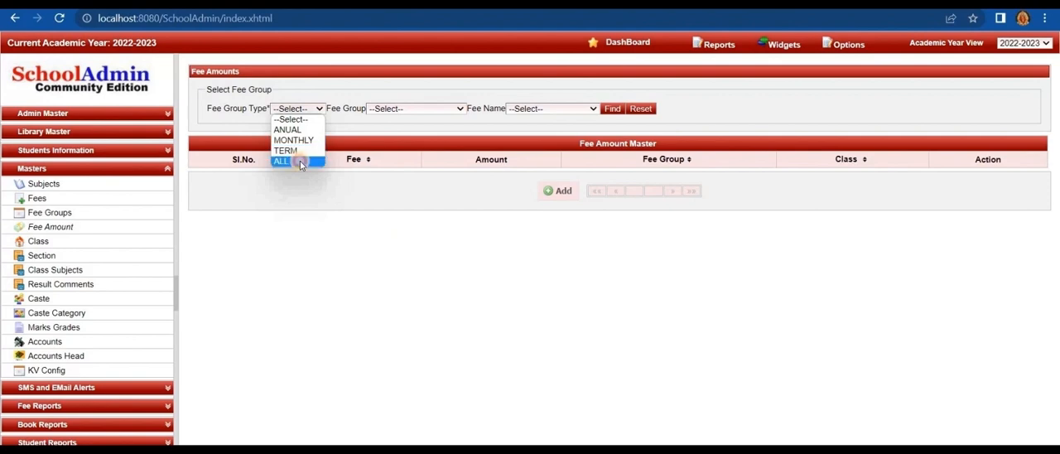
click(301, 162)
click(451, 107)
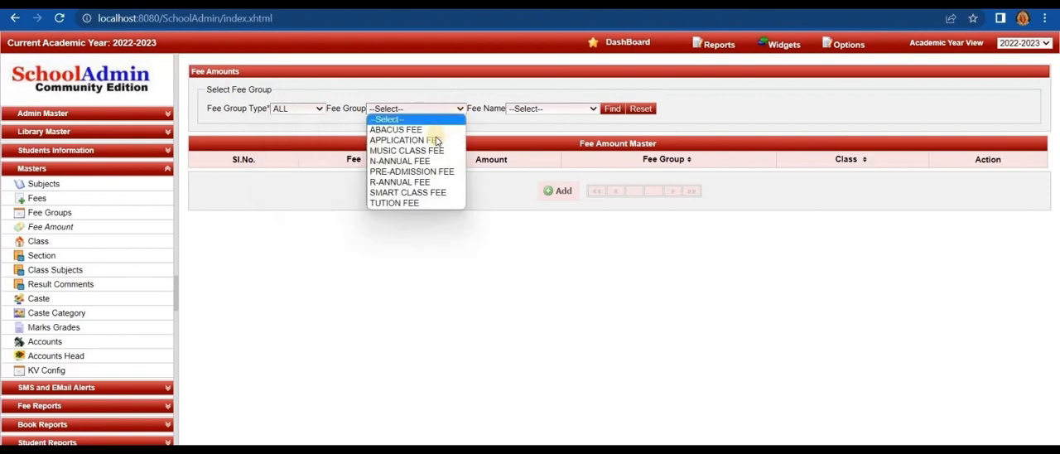
click(435, 140)
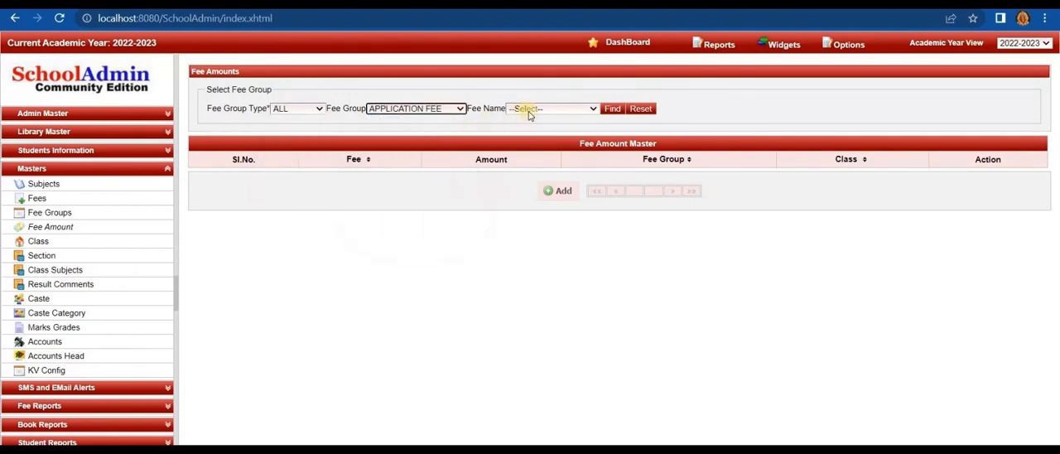
click(530, 112)
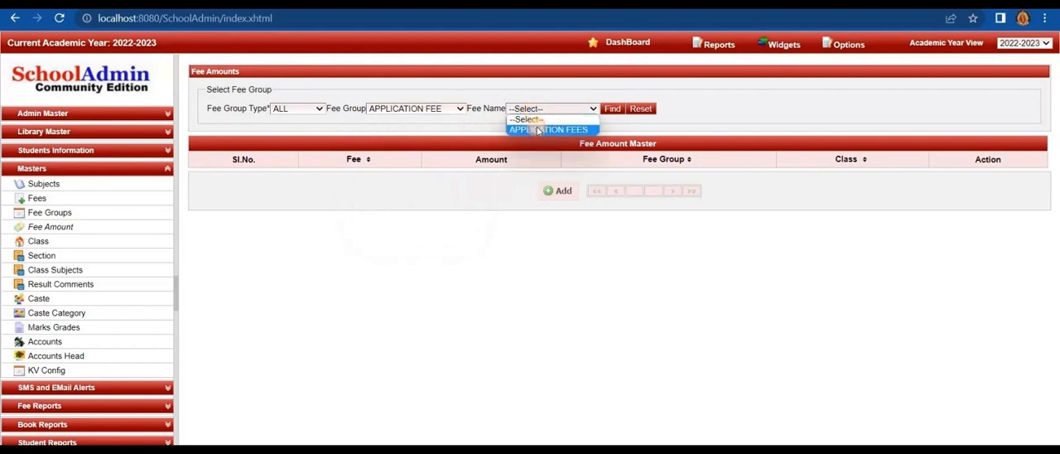
click(538, 130)
click(615, 109)
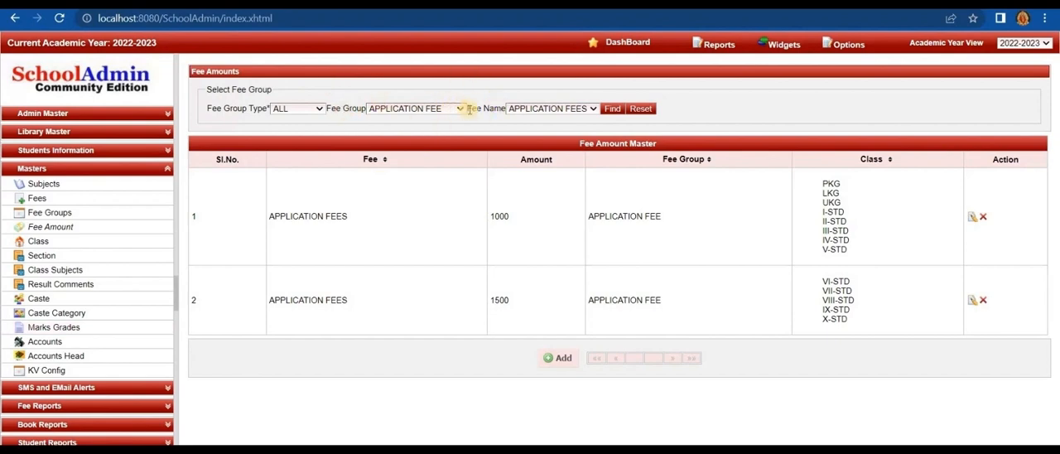
- Reset the search and find the fee amounts for group type ALL, fee group PRE-ADMISSION FEE and fee name PRE-ADMISSION FEES
click(643, 110)
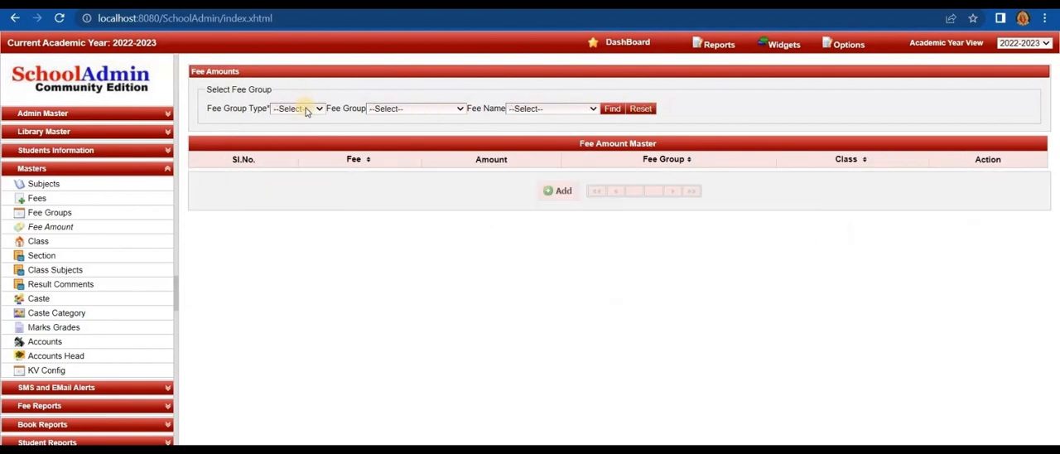
click(305, 110)
click(289, 161)
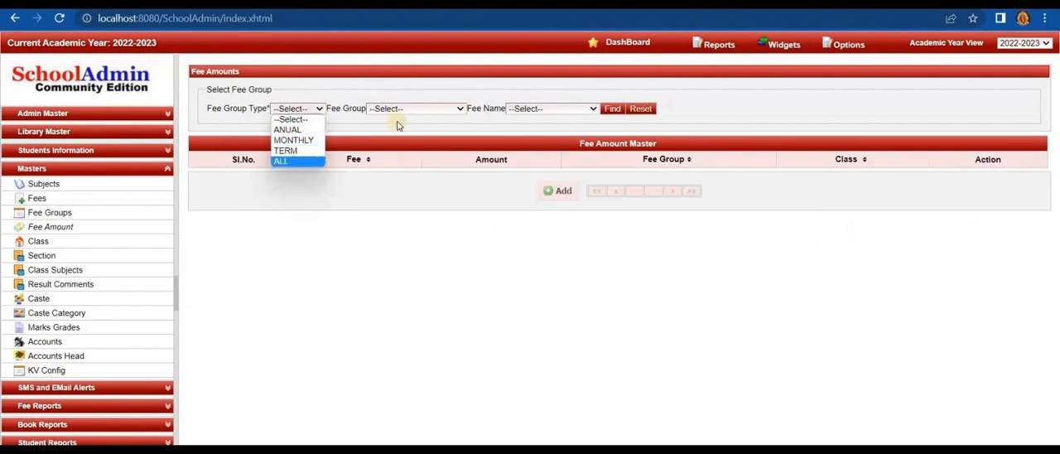
click(414, 111)
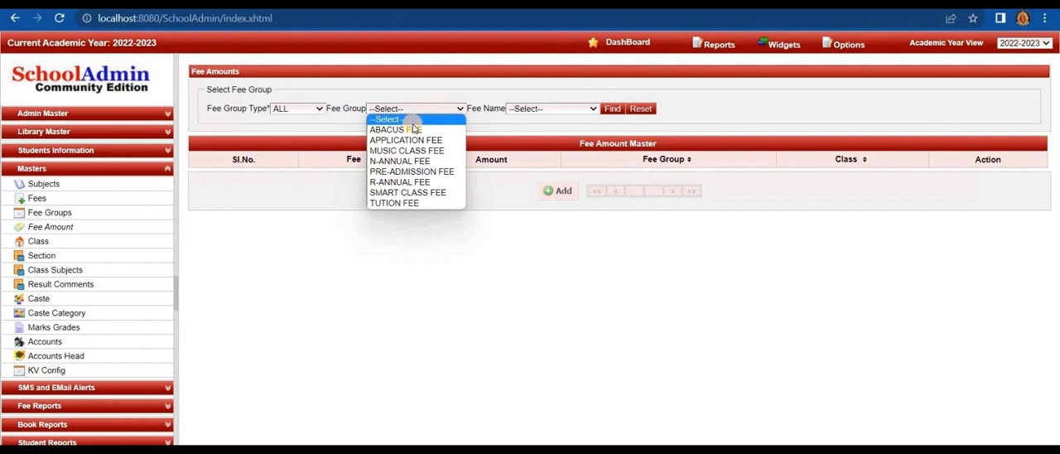
click(418, 171)
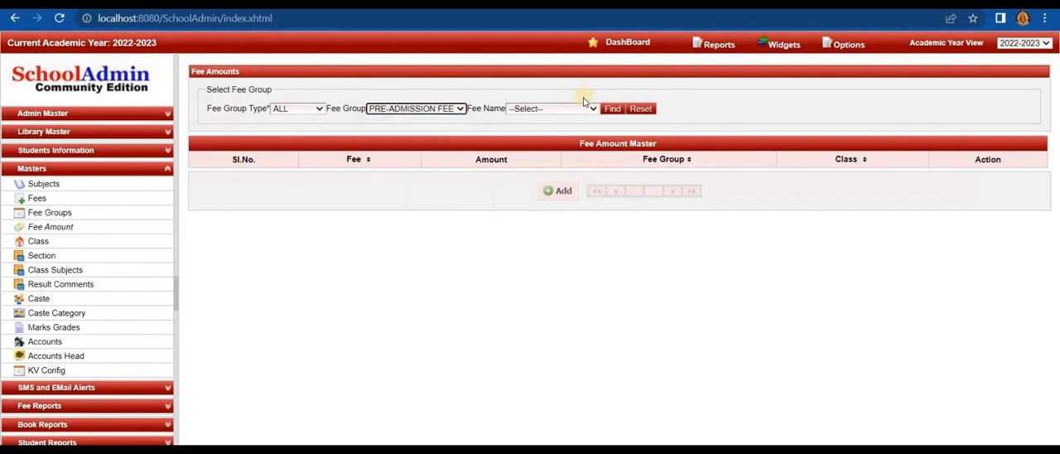
click(582, 109)
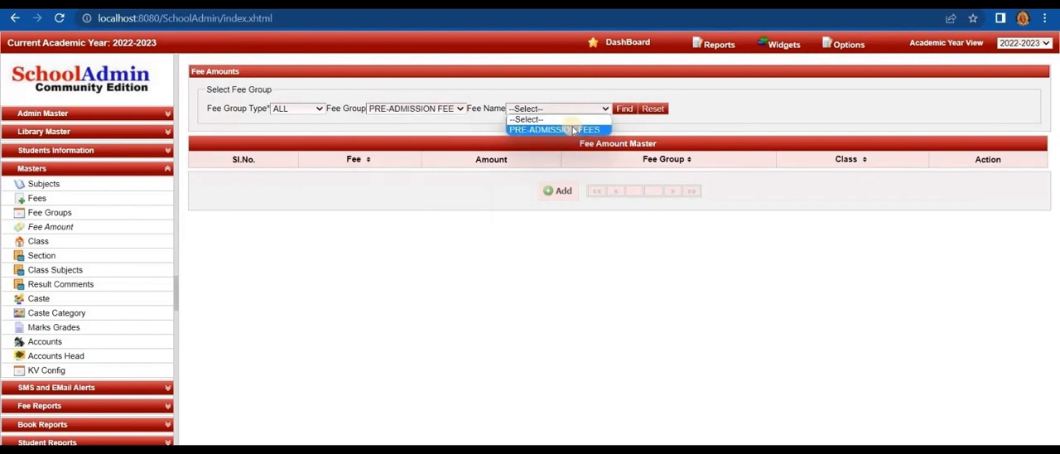
click(572, 130)
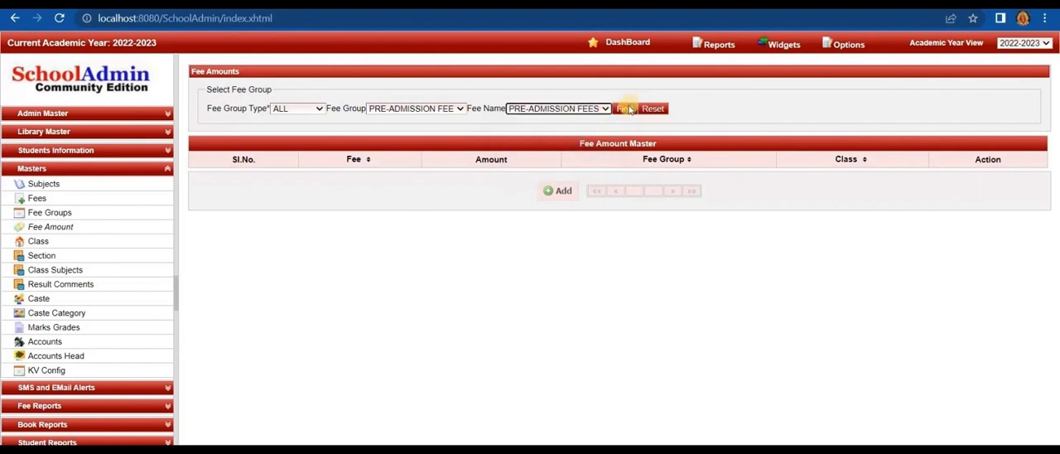
click(627, 108)
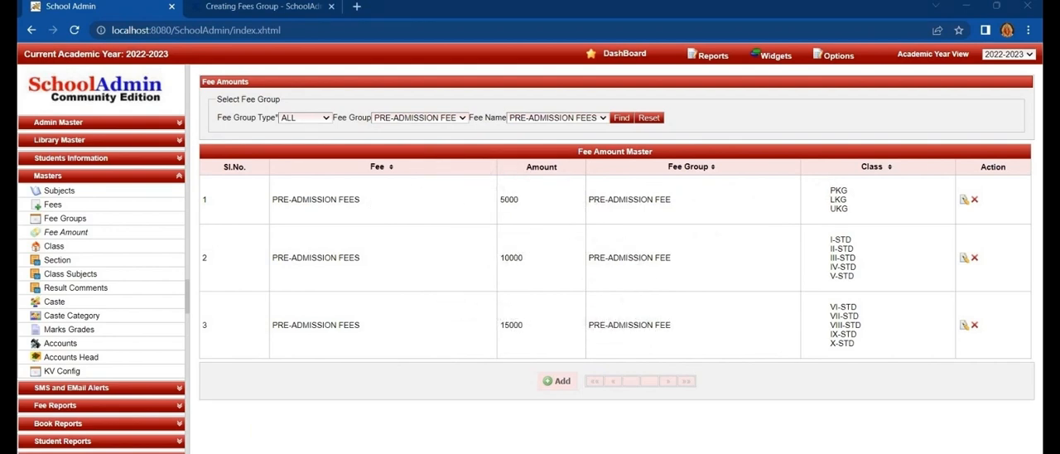
- Open the Application Fee form of the Admin Master's Fee Payment page
click(145, 123)
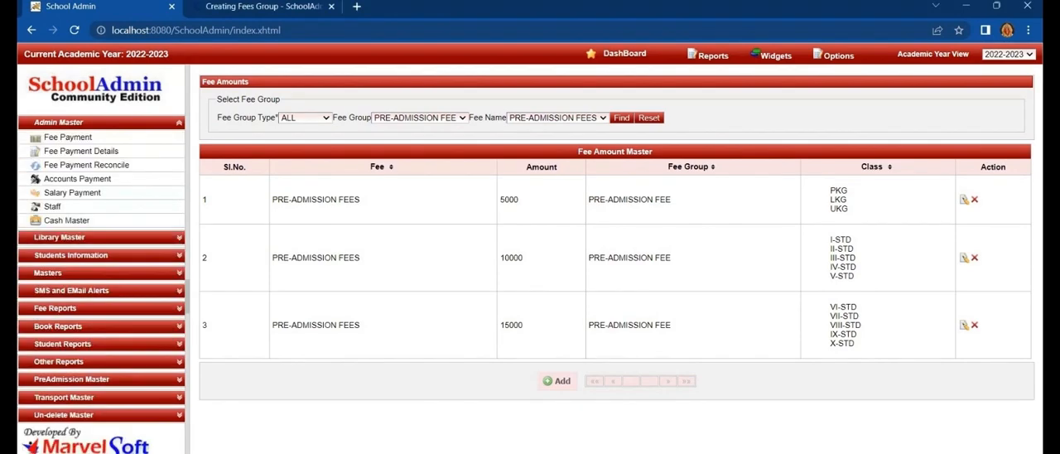
click(68, 138)
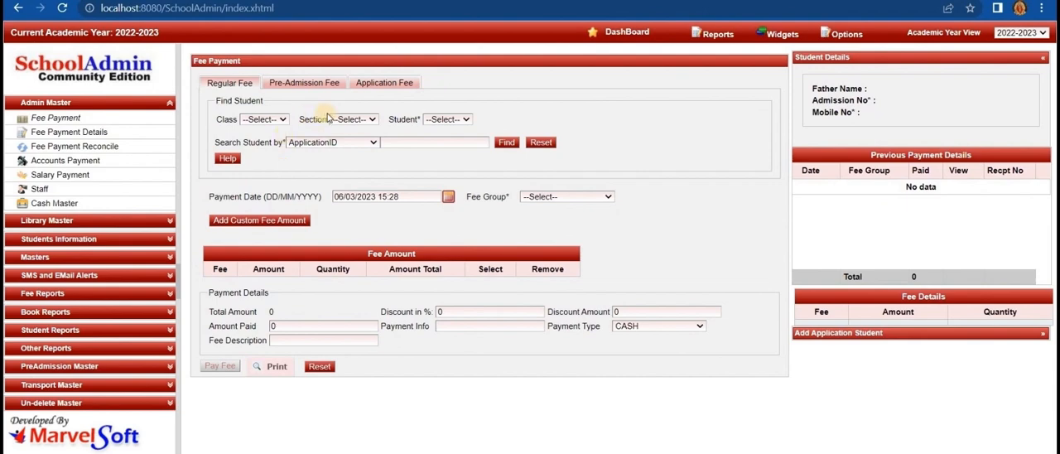
click(382, 86)
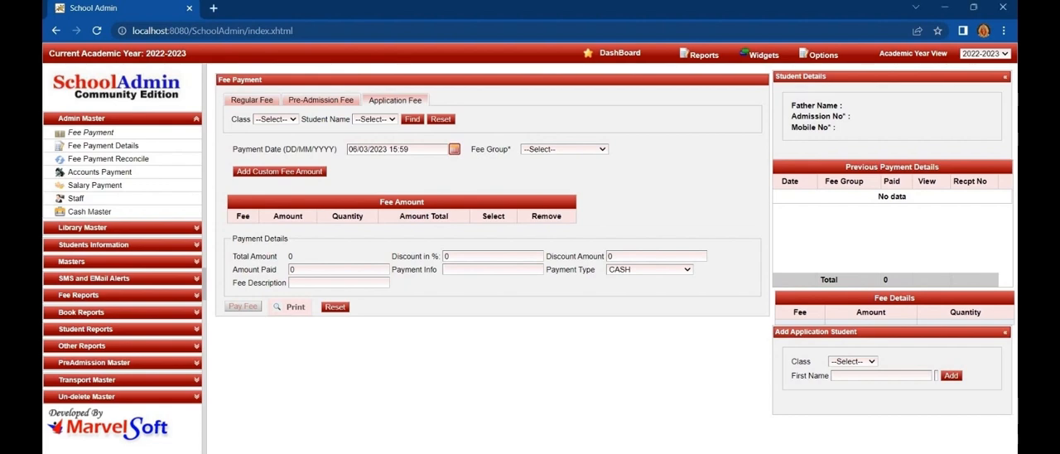
- Choose class PKG, its first listed student and the APPLICATION FEE group, and pay the student's application fee
click(286, 119)
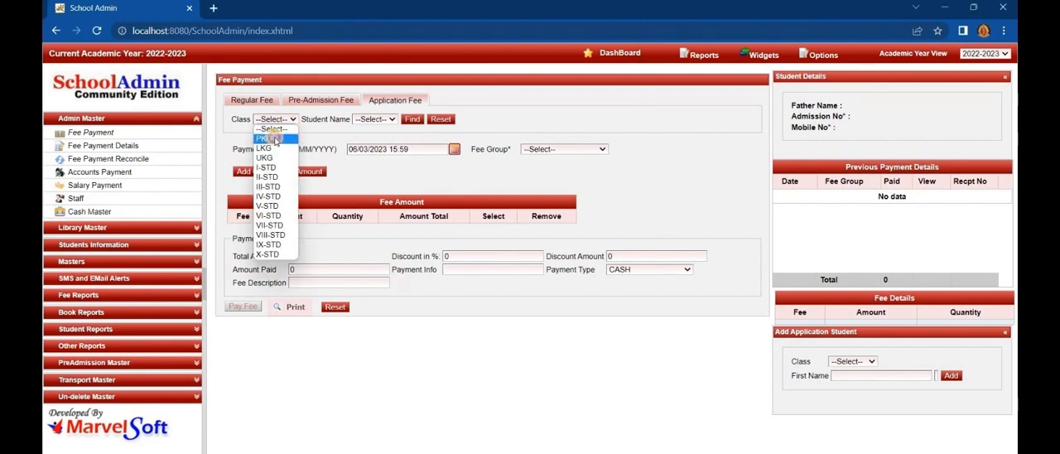
click(276, 140)
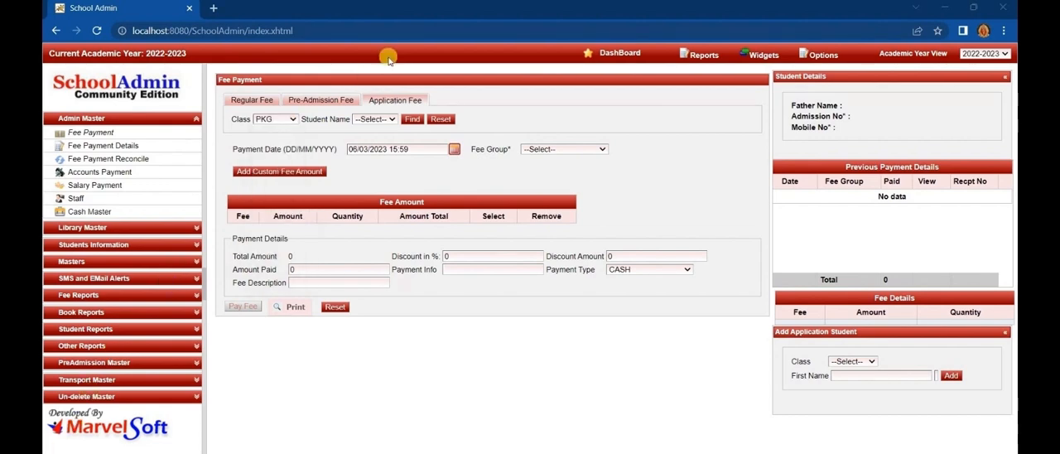
click(368, 119)
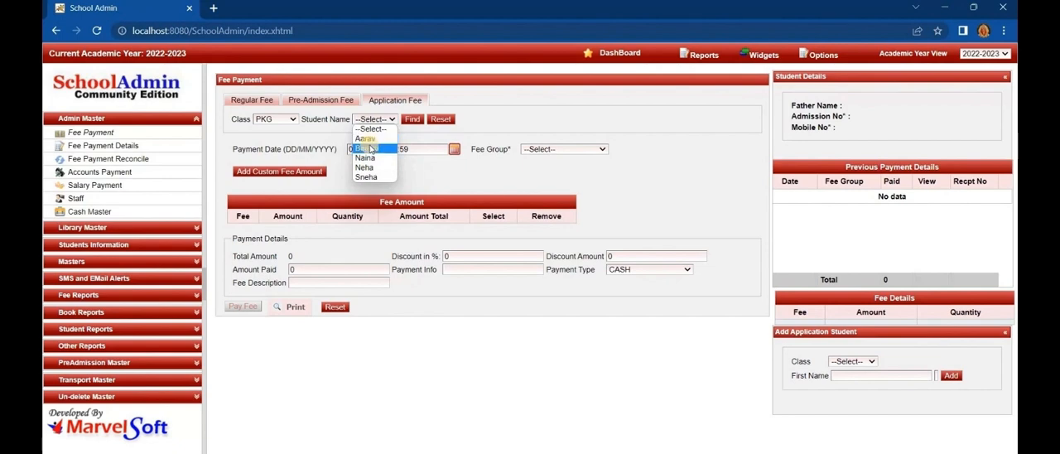
click(365, 138)
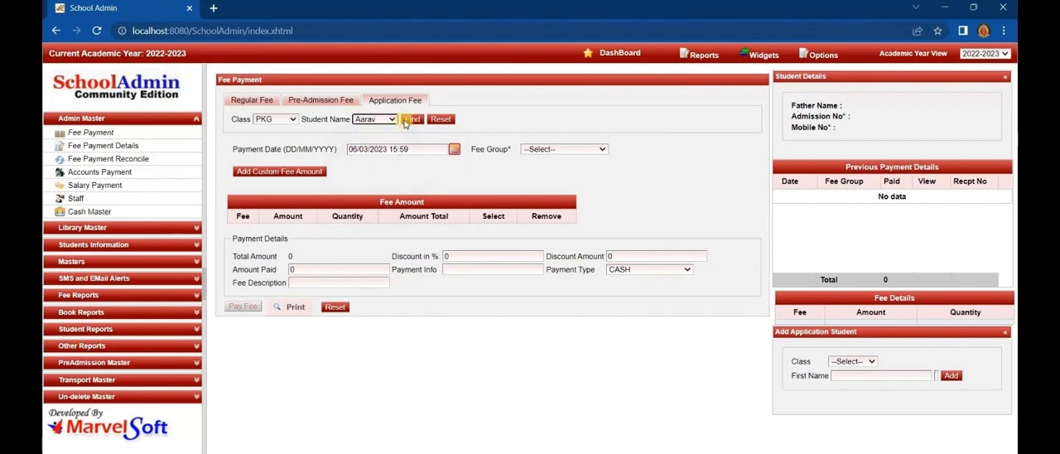
click(535, 149)
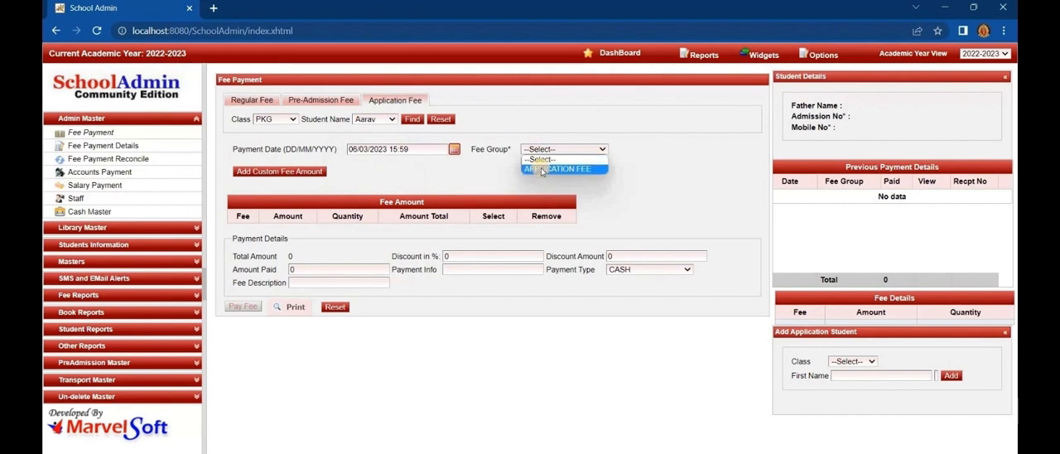
click(542, 170)
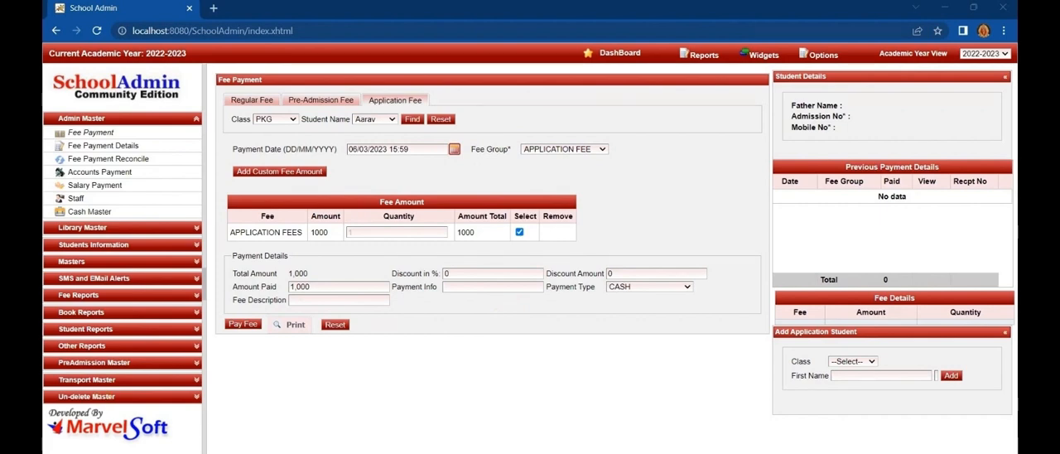
click(240, 323)
- Choose class LKG, its first listed student and the APPLICATION FEE group, and pay the student's application fee
click(282, 119)
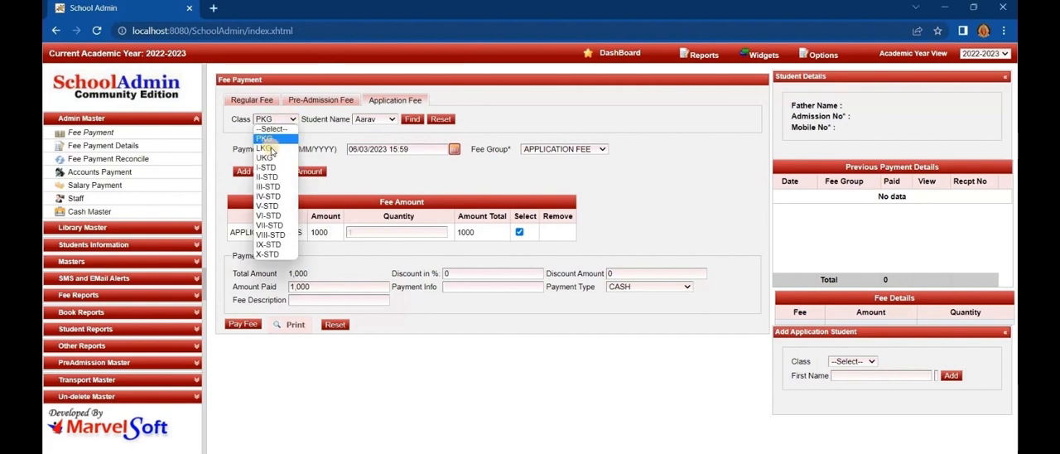
click(270, 149)
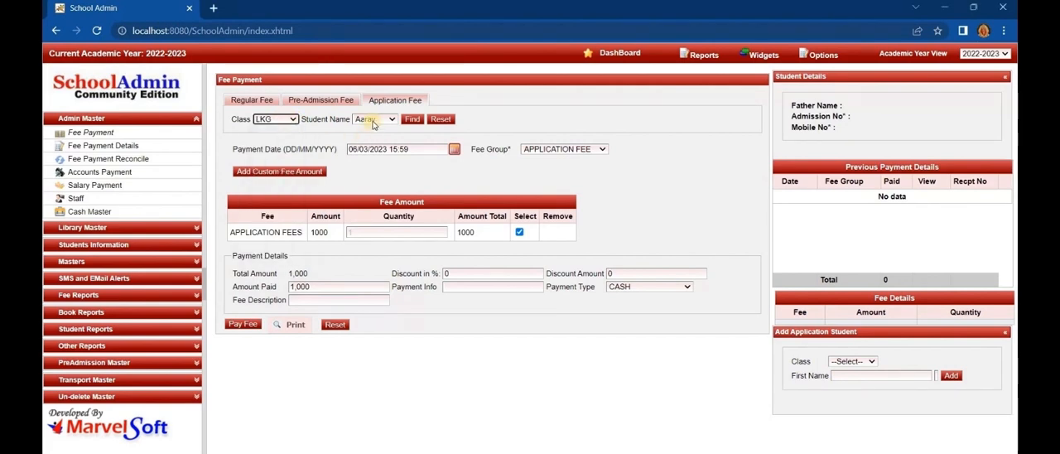
click(373, 121)
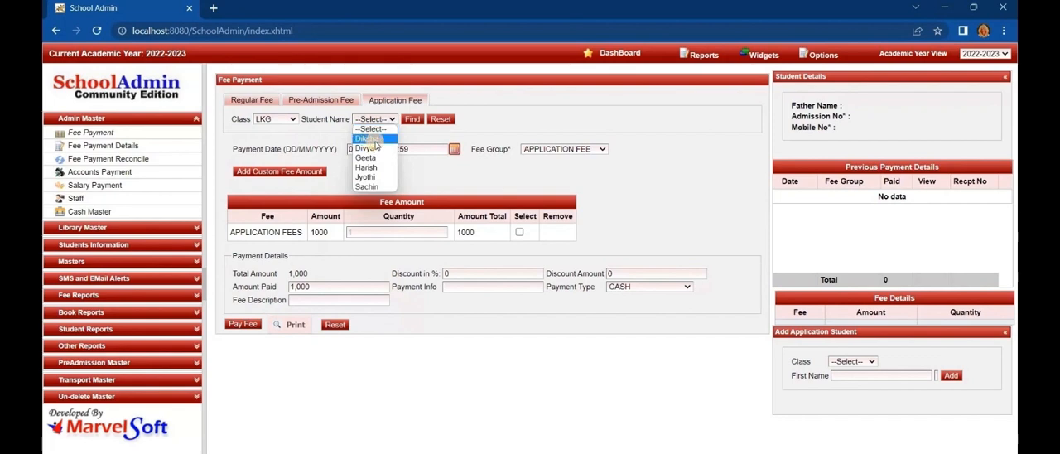
click(370, 147)
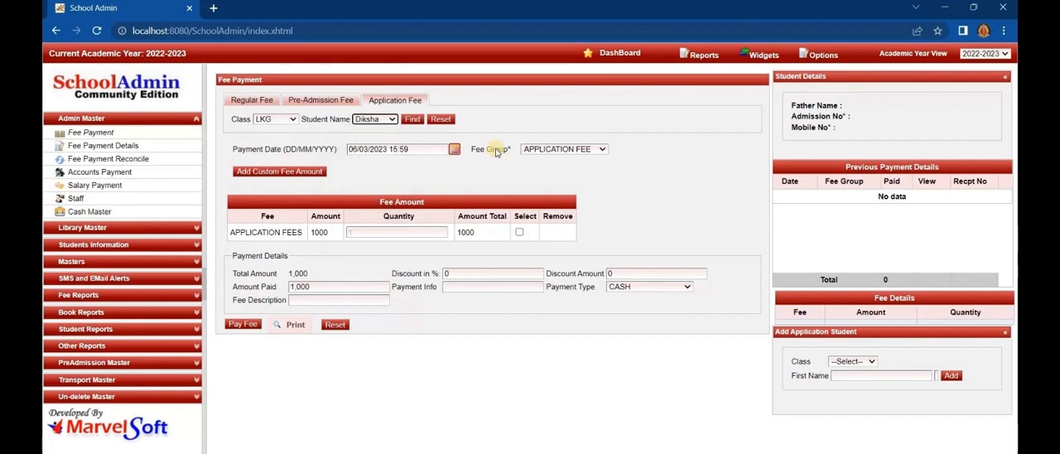
click(549, 149)
click(550, 165)
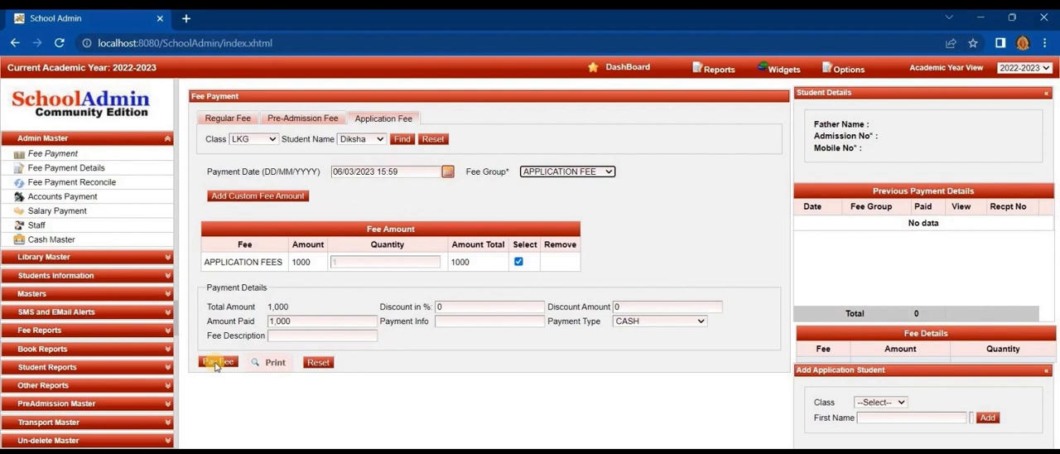
click(214, 363)
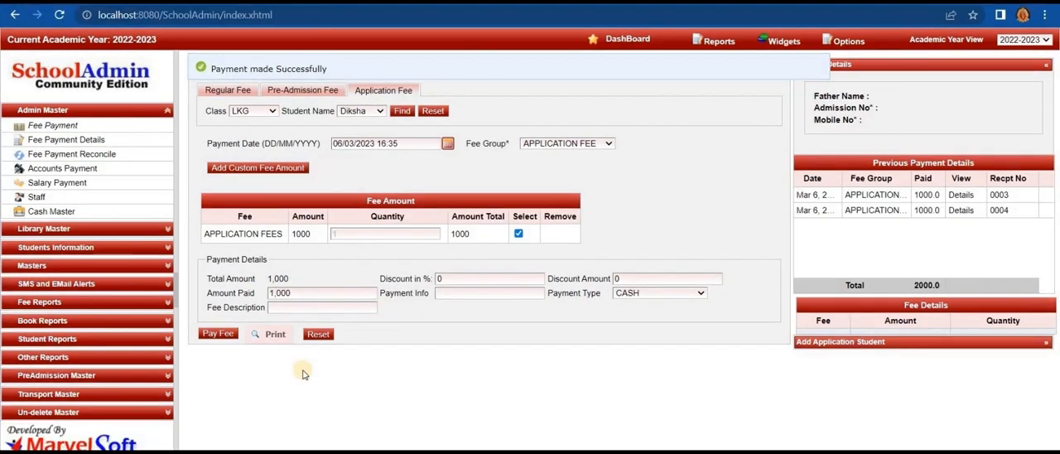
- Open the receipt for the application fee payment, review it from beginning to end and print it
click(273, 335)
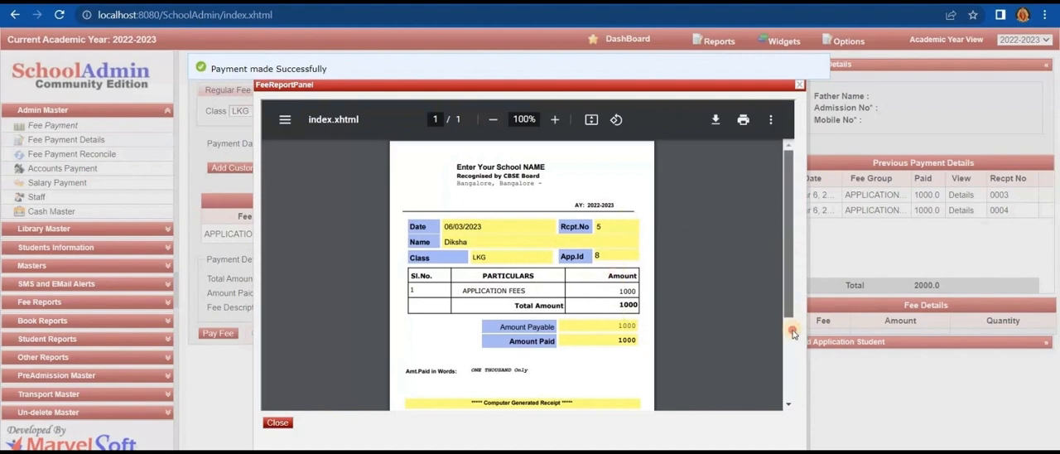
scroll(785, 257, down, 3)
scroll(785, 257, up, 3)
scroll(456, 239, down, 1)
scroll(456, 238, up, 1)
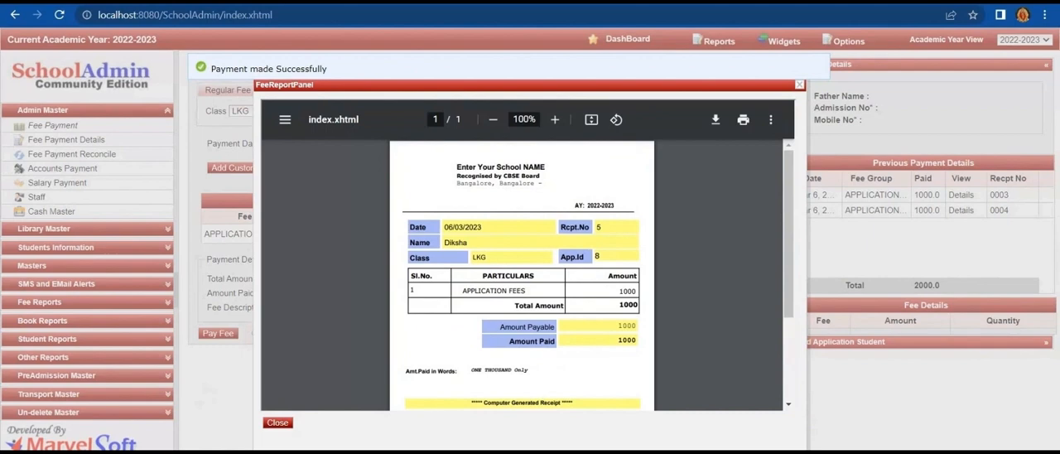
click(743, 120)
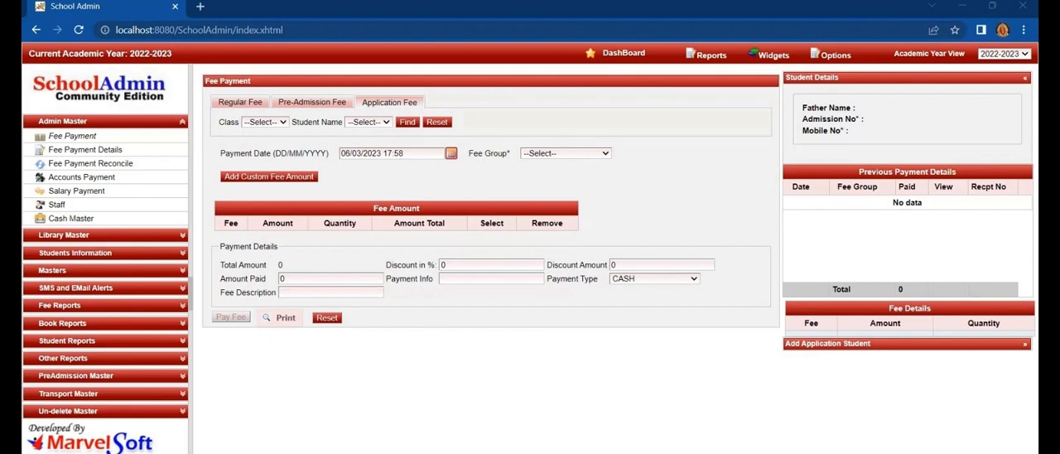
- Open the PreAdmission page of the PreAdmission Master and start adding a new student
click(63, 122)
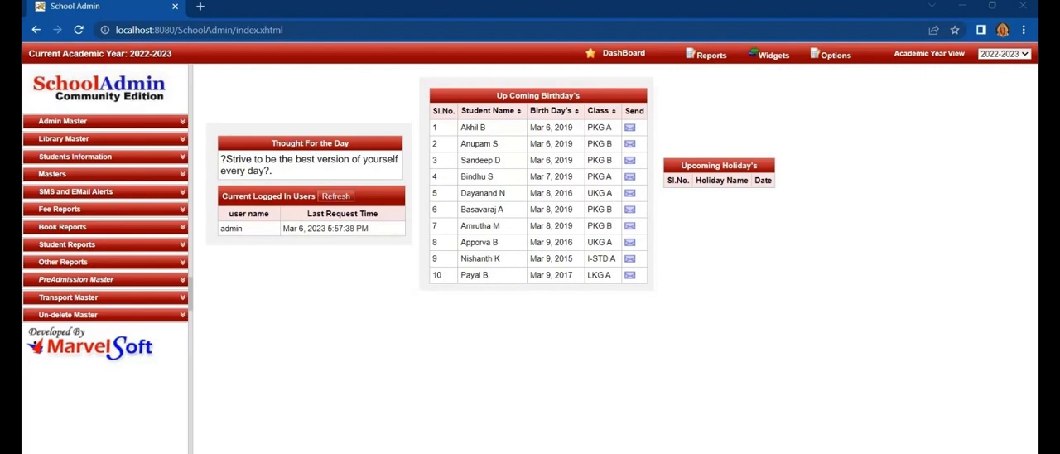
click(75, 279)
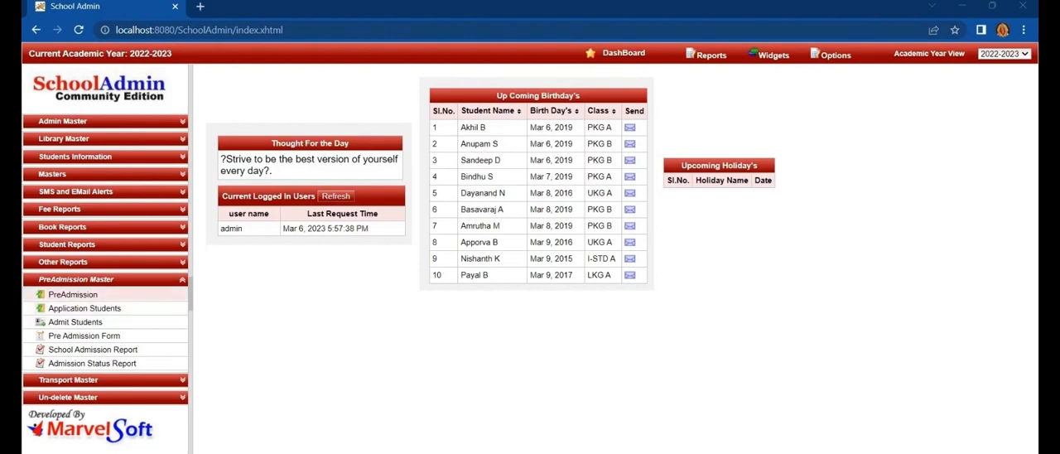
click(73, 294)
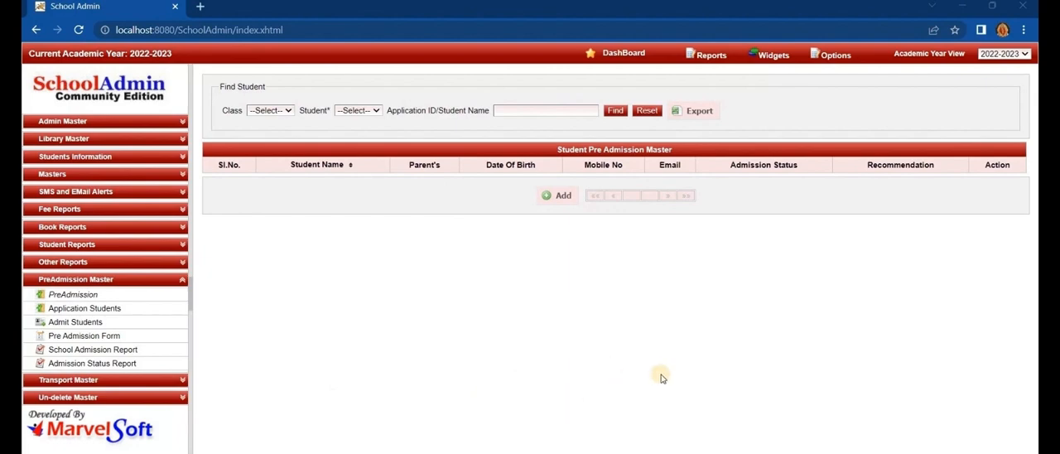
click(563, 197)
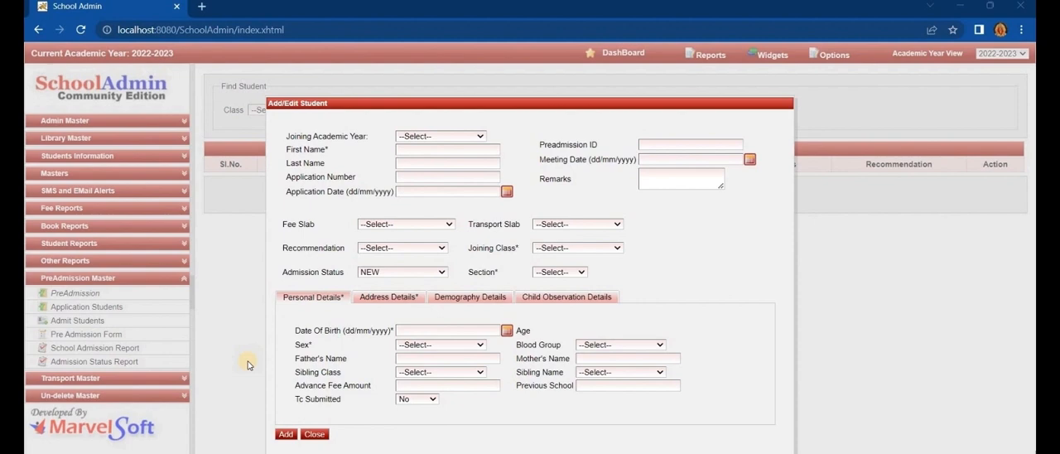
- Set the joining academic year to 2023-2024 and enter the student's first and last name
click(463, 137)
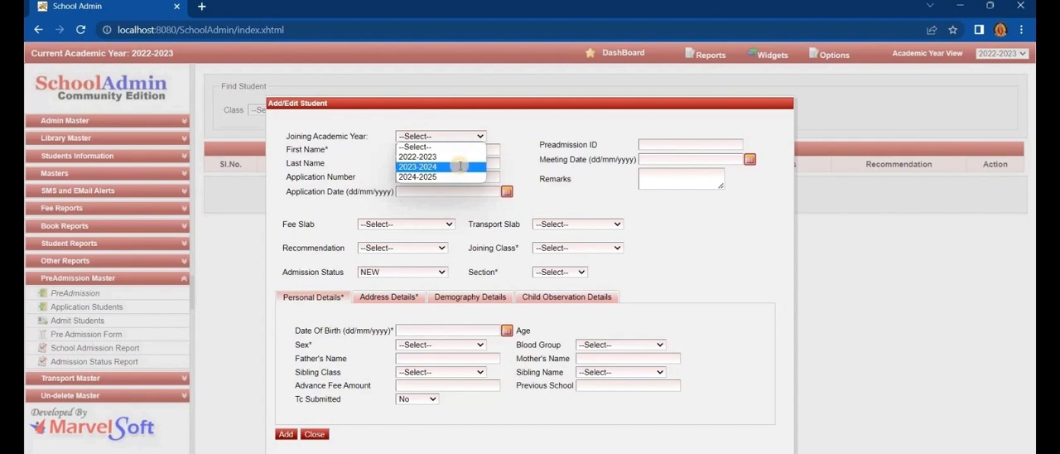
click(461, 168)
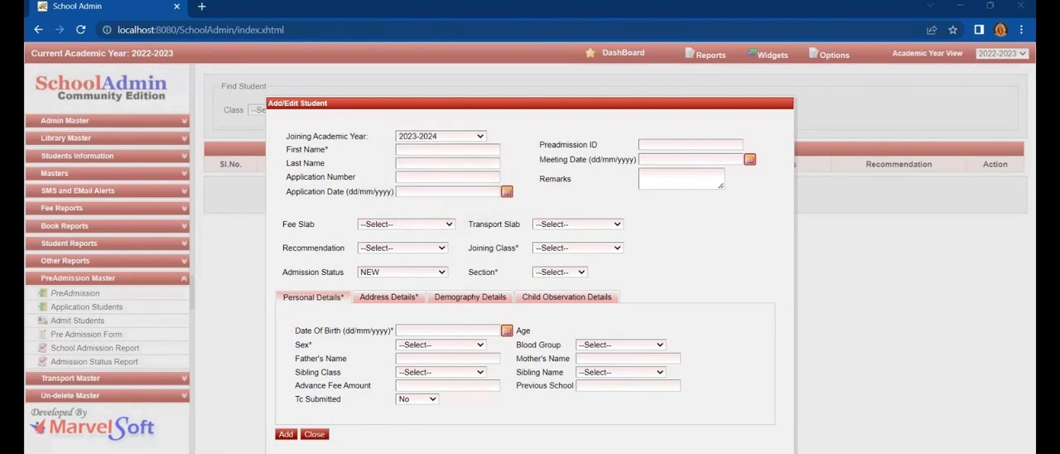
click(405, 149)
click(408, 149)
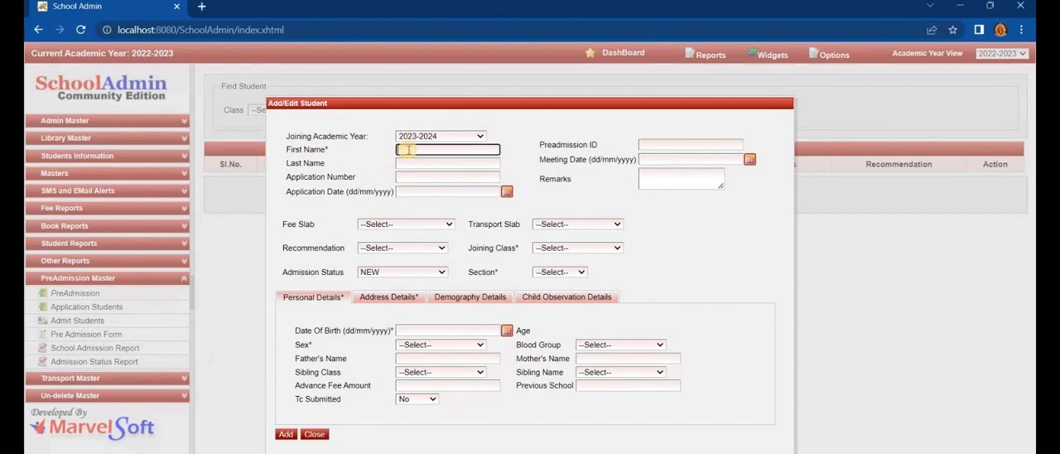
click(414, 151)
click(433, 162)
text(N)
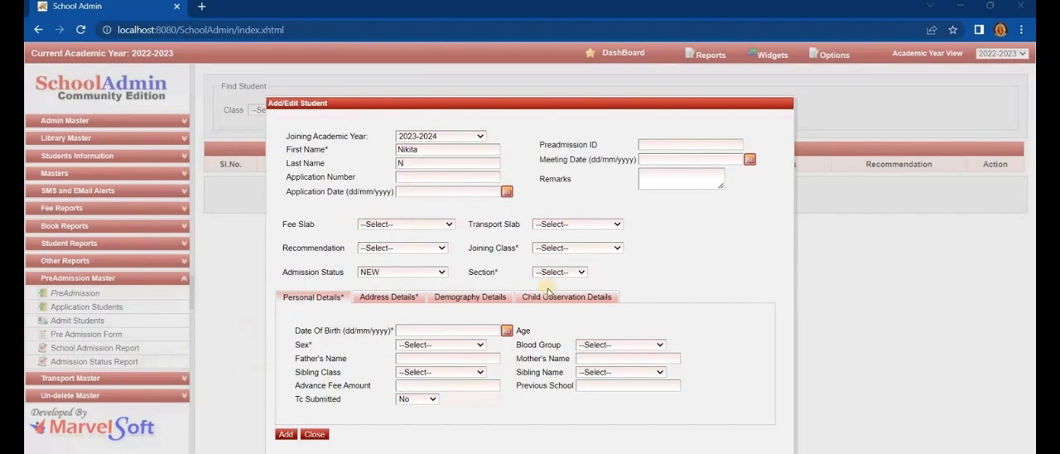
- Set joining class PKG, section A, admission status NEW, fee slab PRE ADMISSION FEE and recommendation Admit for the student
click(575, 247)
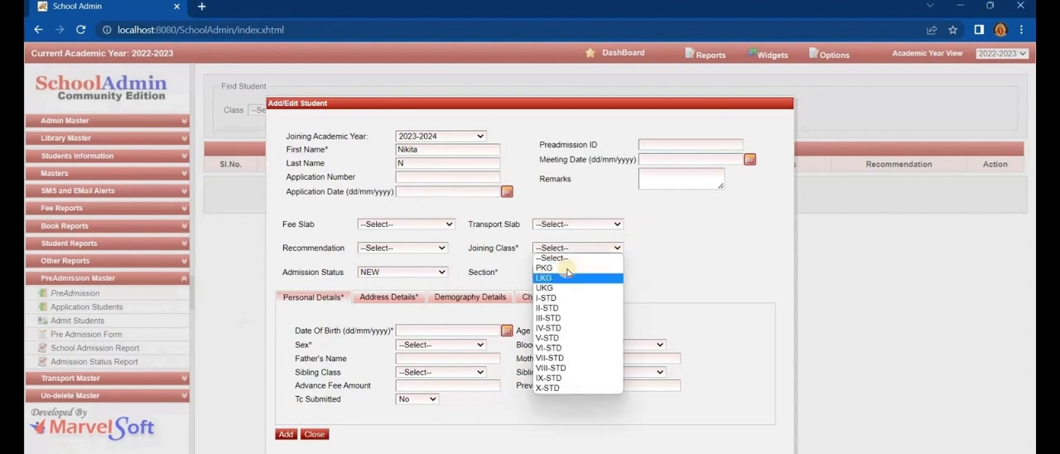
click(560, 273)
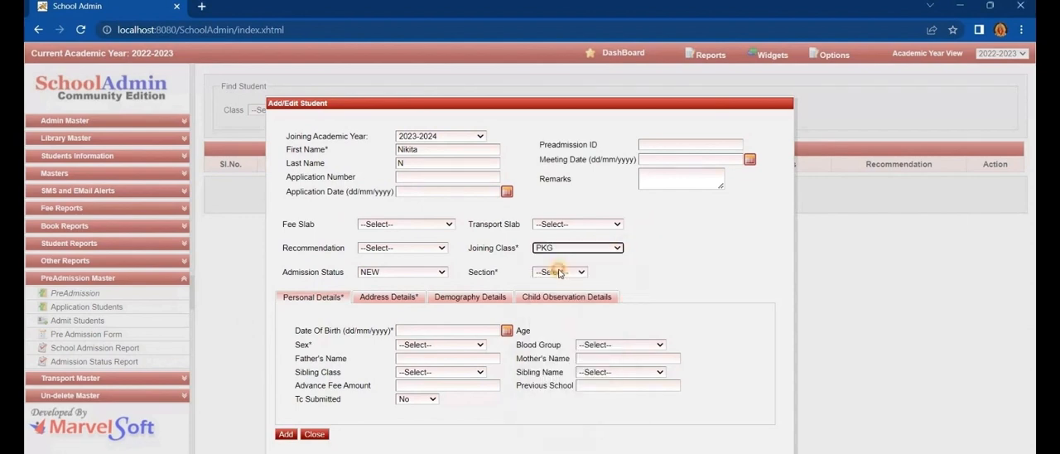
click(559, 272)
click(549, 285)
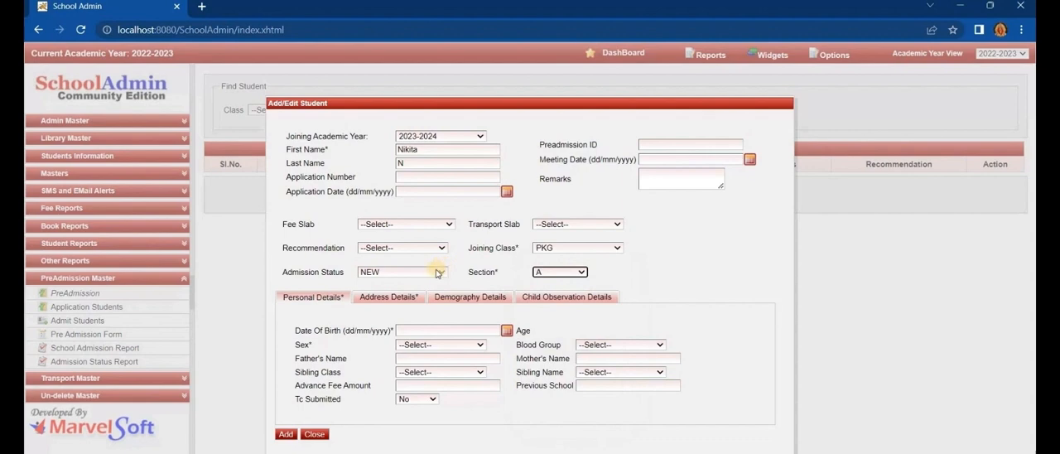
click(437, 270)
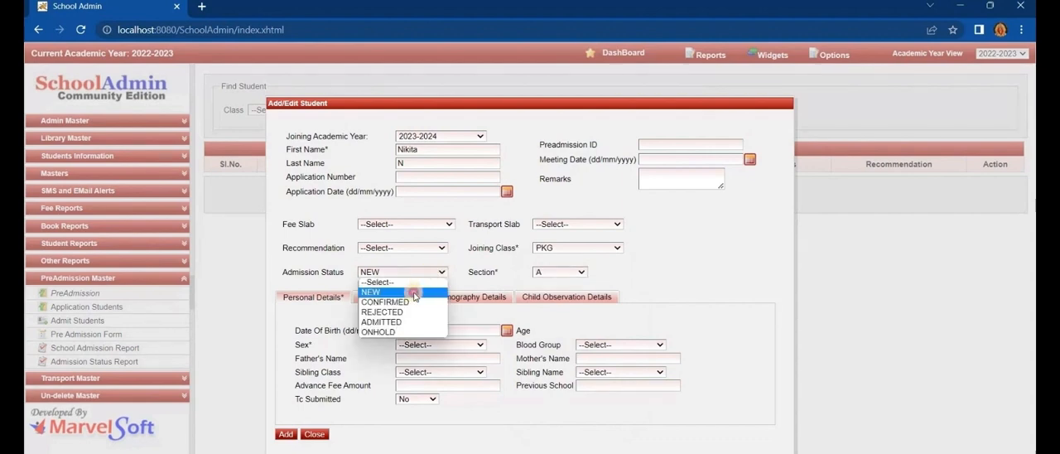
click(381, 293)
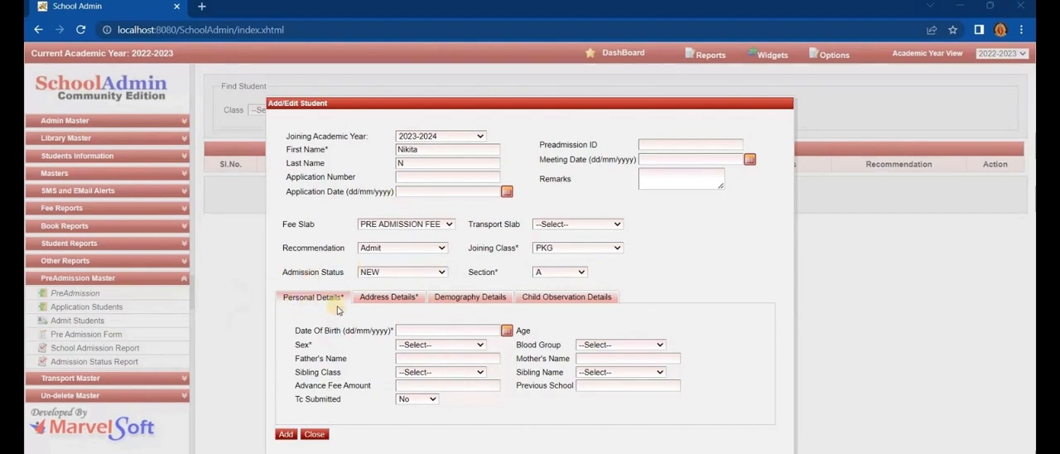
- Set the admission status to ADMITTED and fill in the student's date of birth, sex as Girl and father's name
click(406, 272)
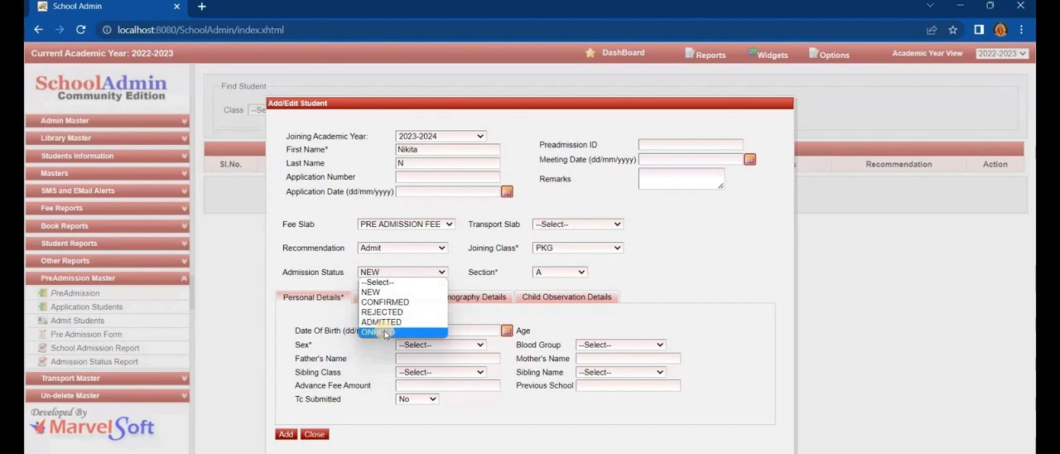
key(Escape)
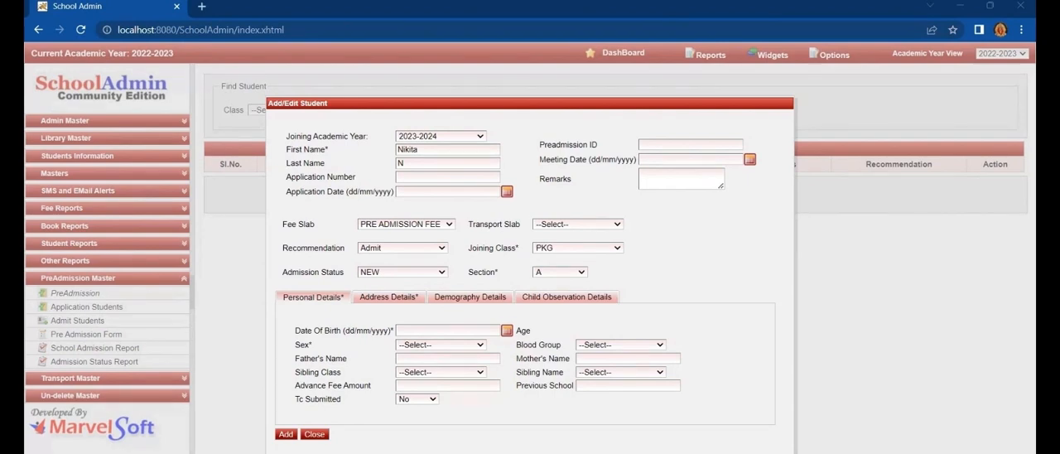
click(402, 271)
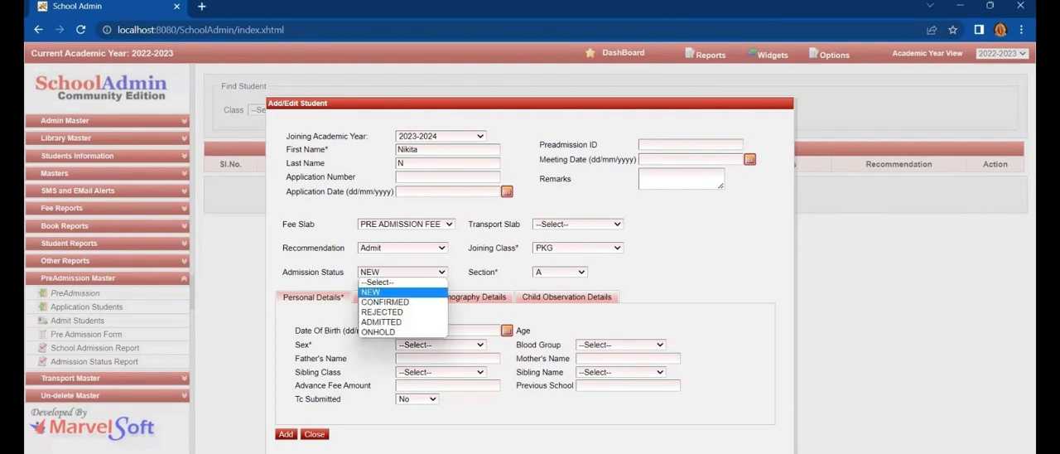
click(389, 292)
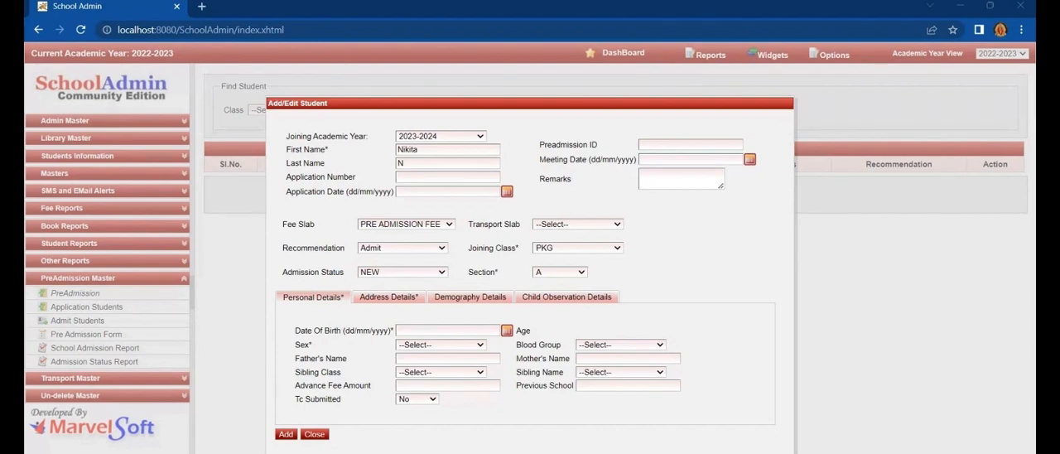
click(405, 279)
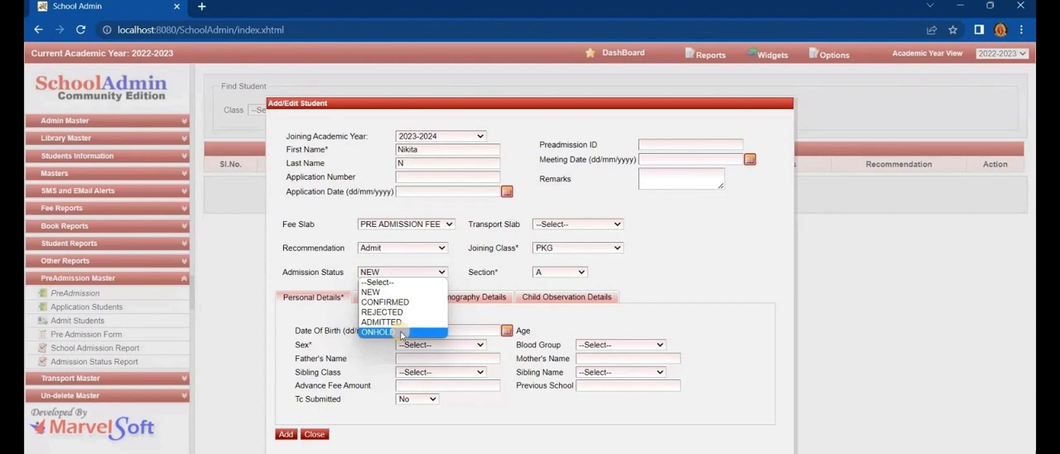
click(427, 275)
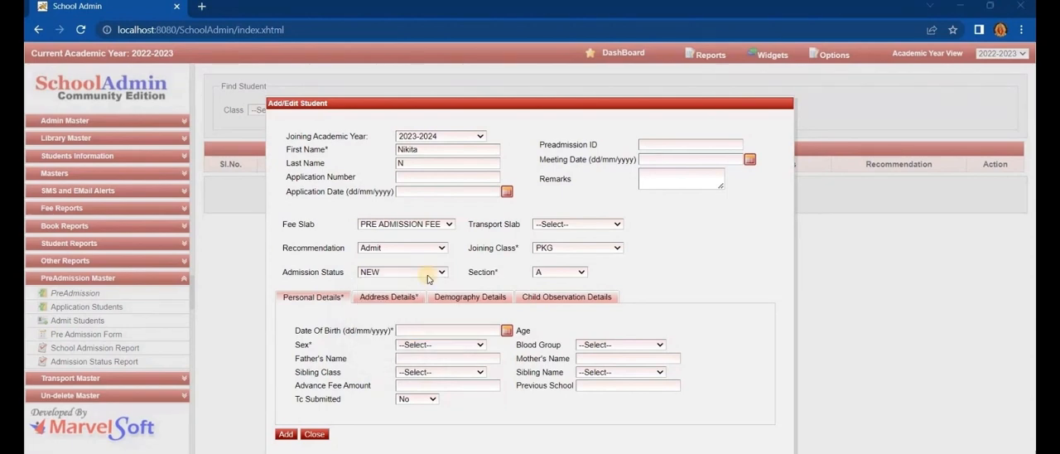
click(427, 275)
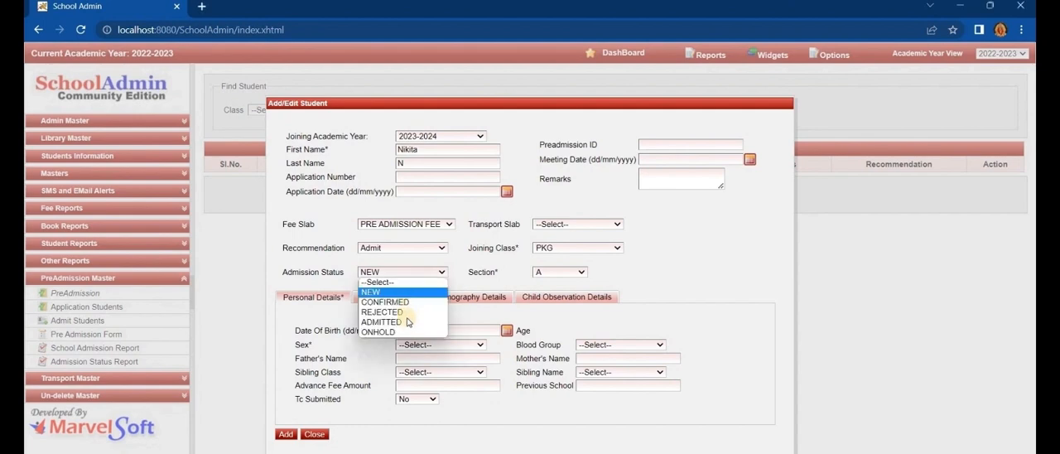
click(407, 326)
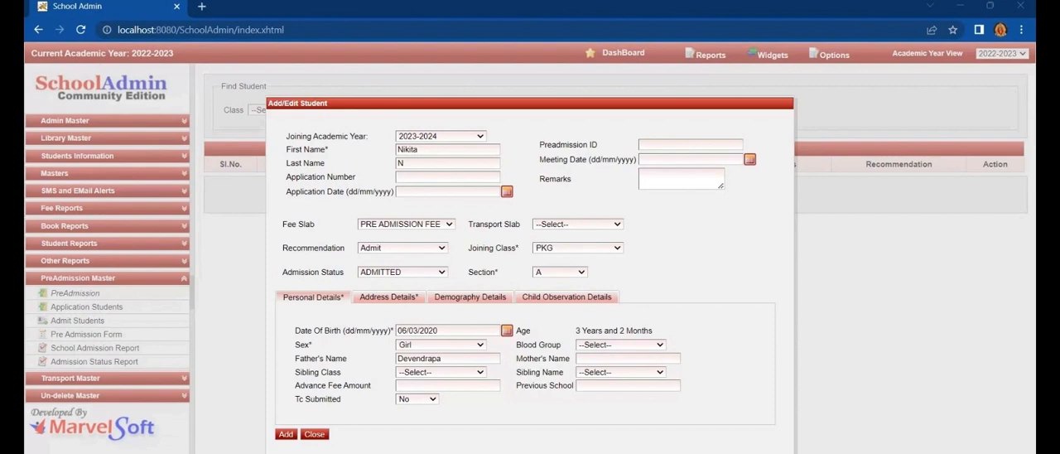
- Fill in the student's address, contact and demography details, add the student record and close the form
click(393, 297)
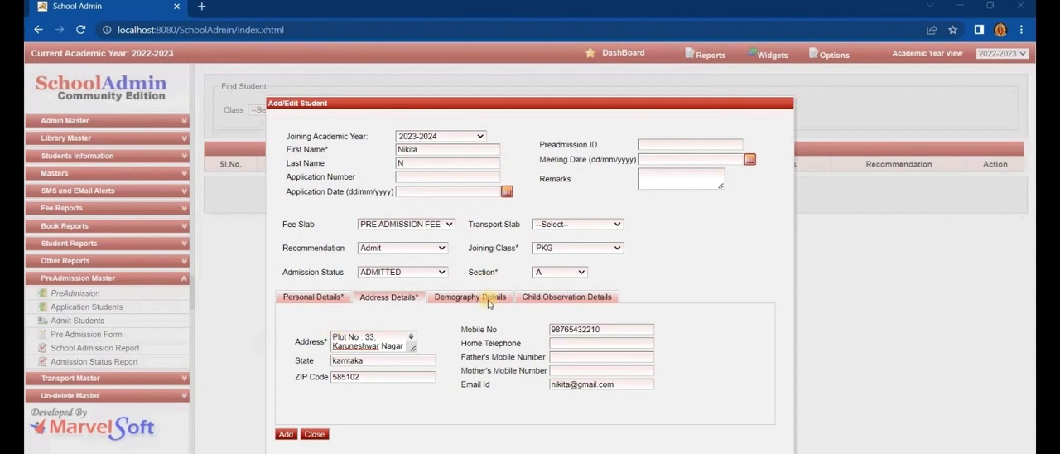
click(482, 299)
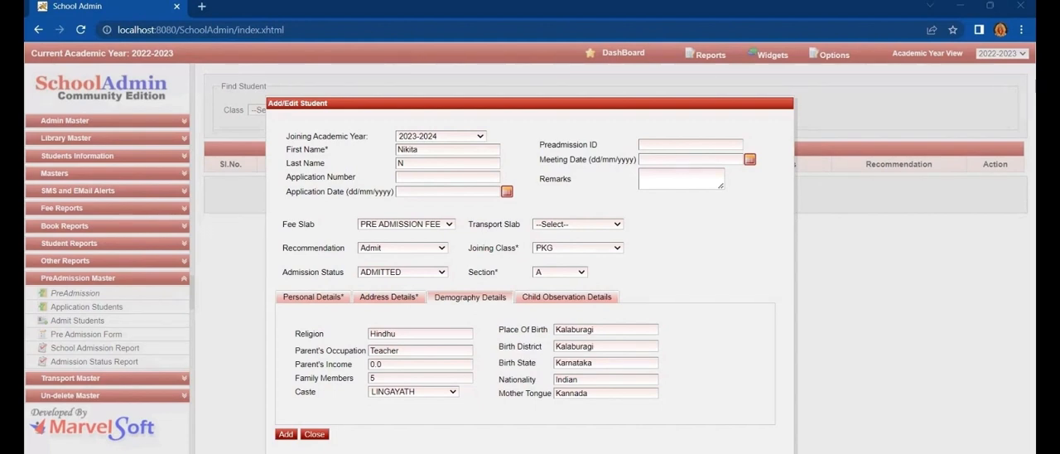
click(566, 297)
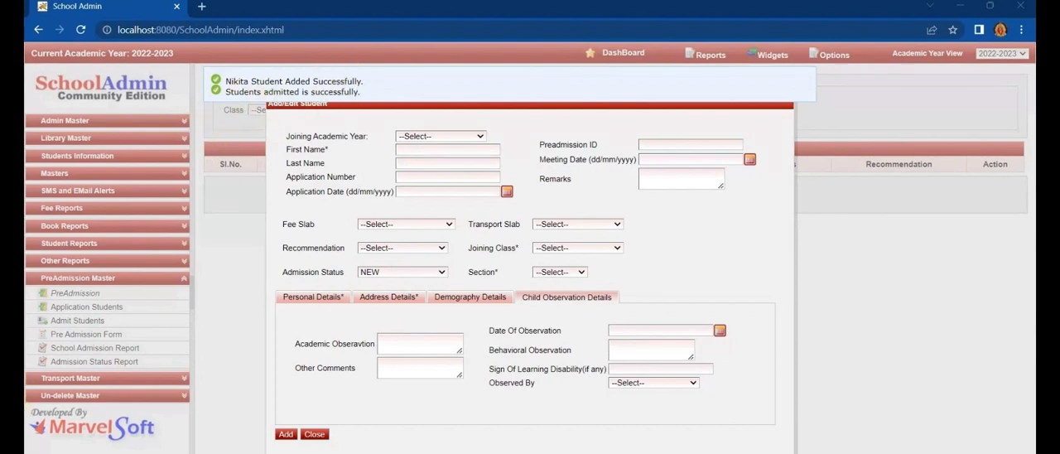
click(315, 434)
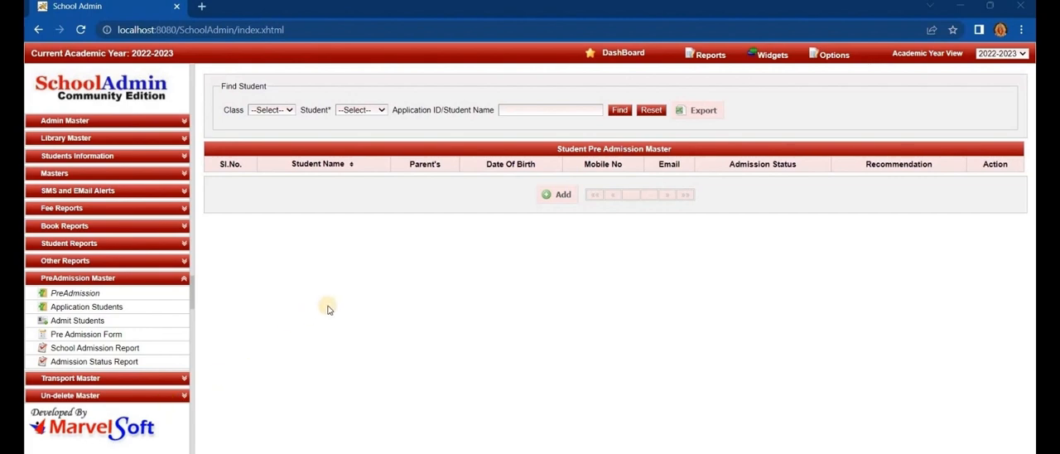
- Find all pre-admission students of class PKG in the Student Pre Admission Master
click(282, 111)
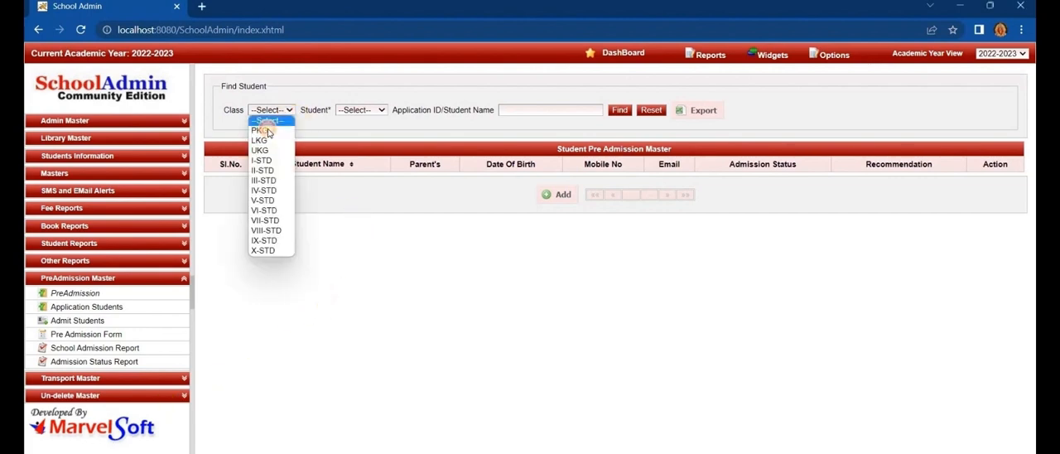
click(263, 130)
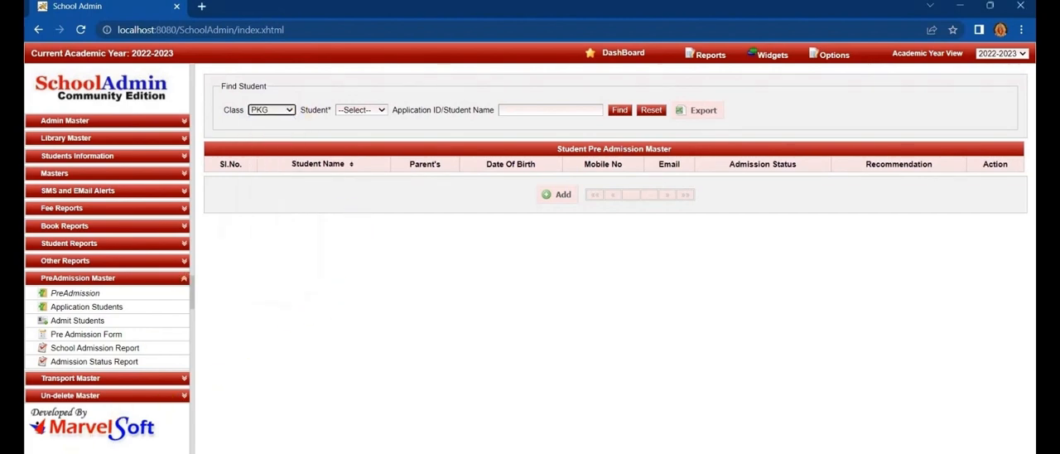
click(367, 112)
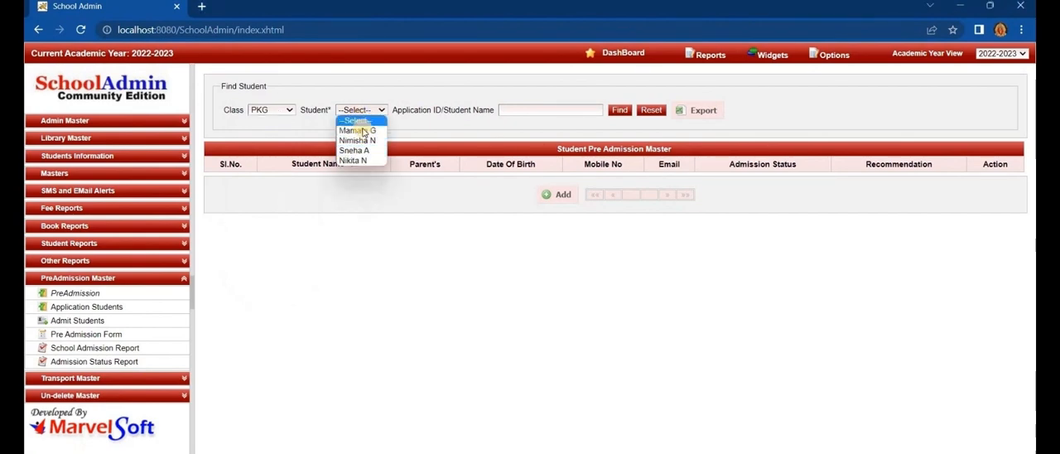
click(664, 61)
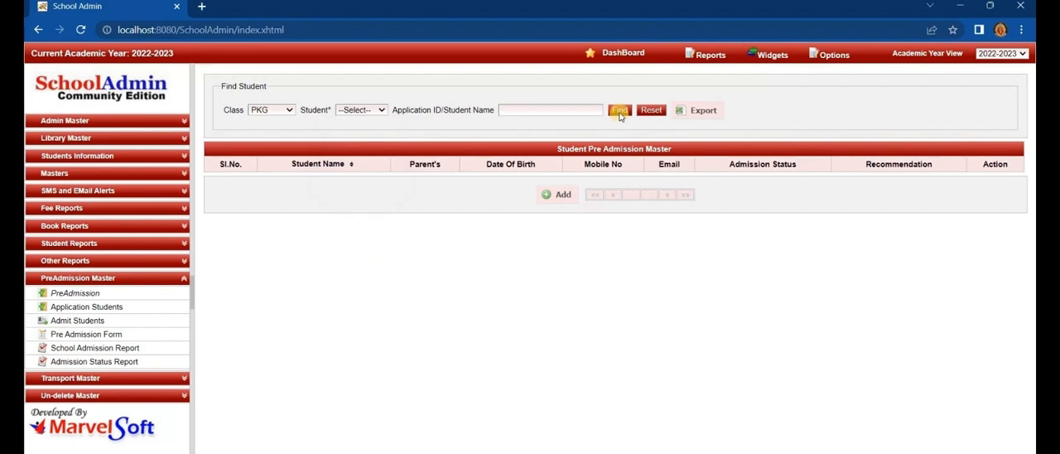
click(619, 112)
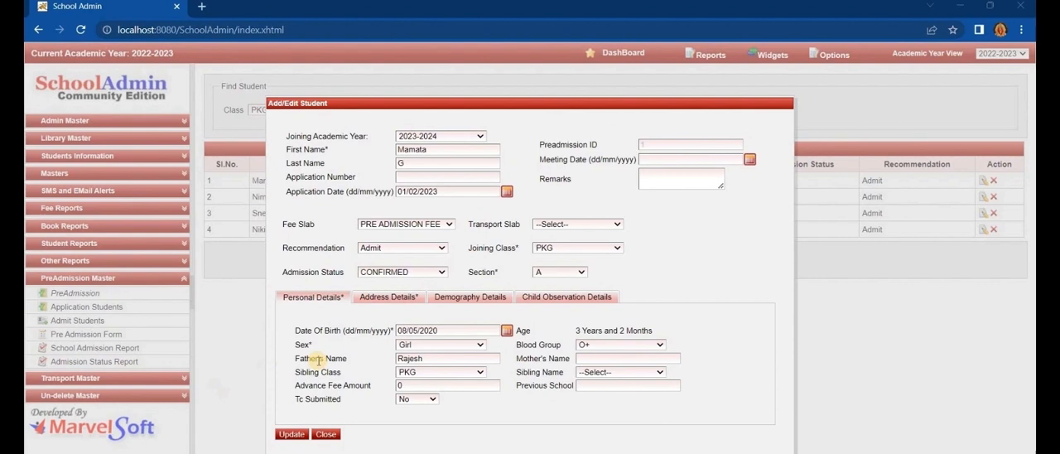
- Review the admission status options in the first student's record and open the fourth student's record for editing
click(429, 276)
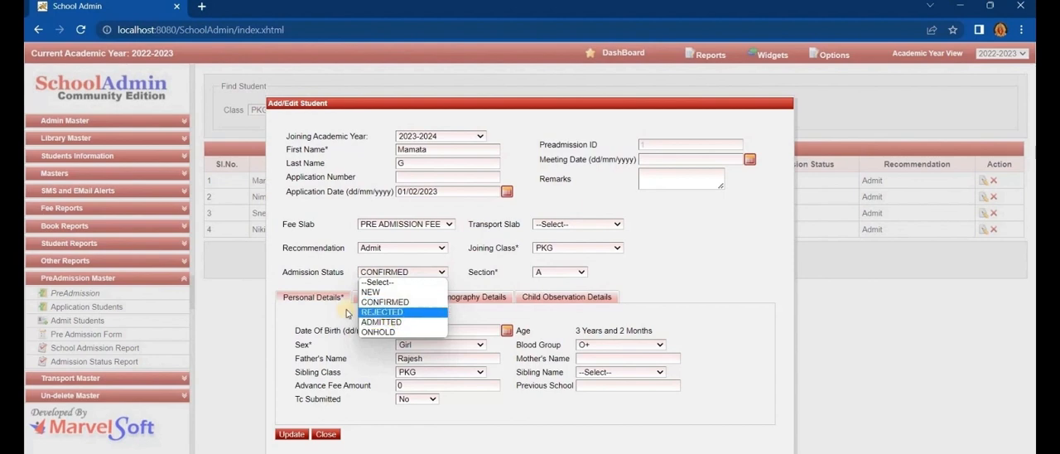
click(320, 360)
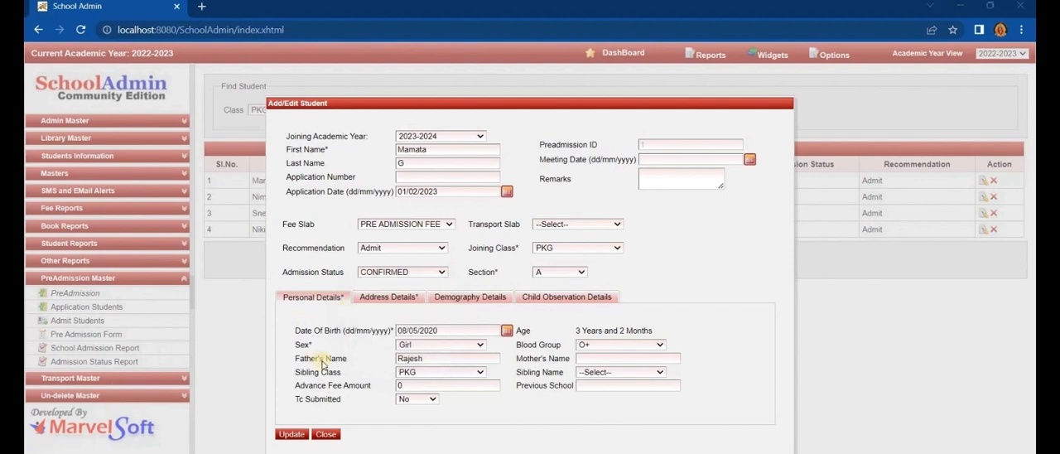
click(406, 273)
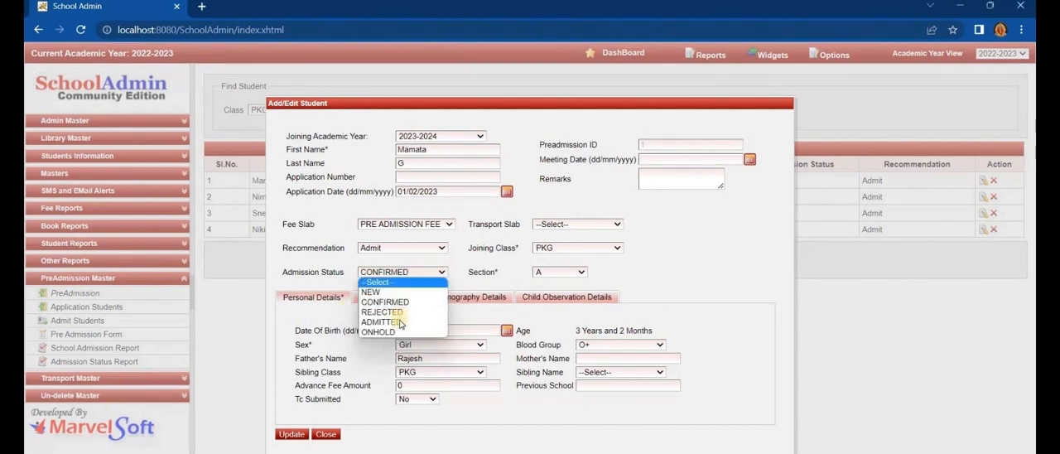
click(232, 316)
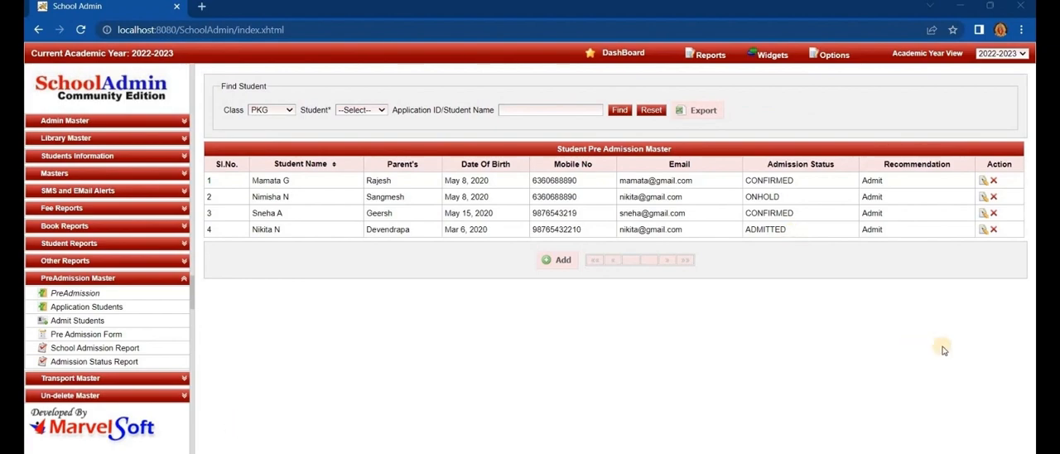
click(983, 229)
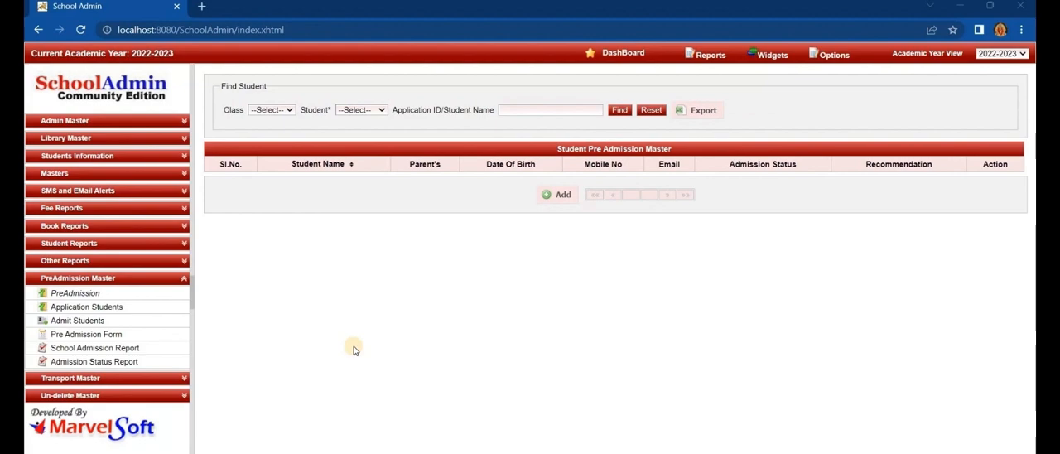
- In Admit Students, list class PKG and set the first student's admission status to ADMITTED and the third student's to ONHOLD
click(120, 322)
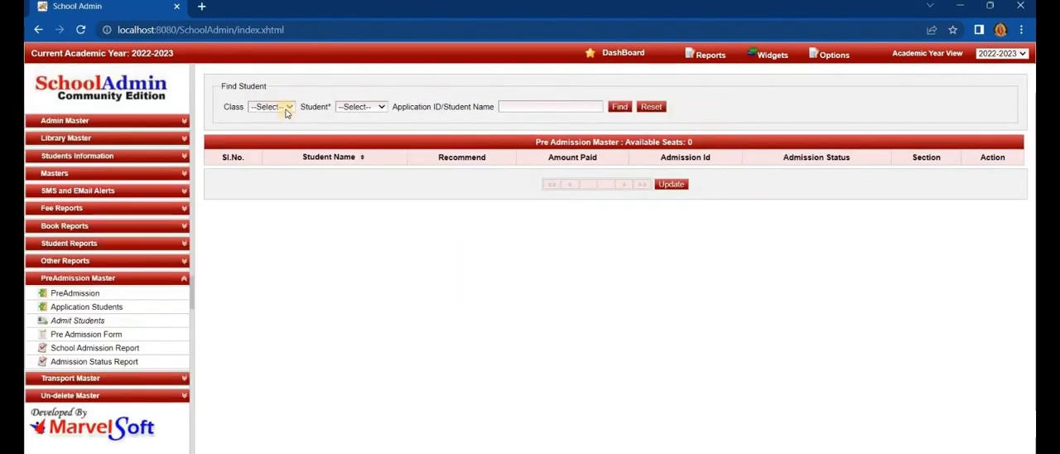
click(283, 107)
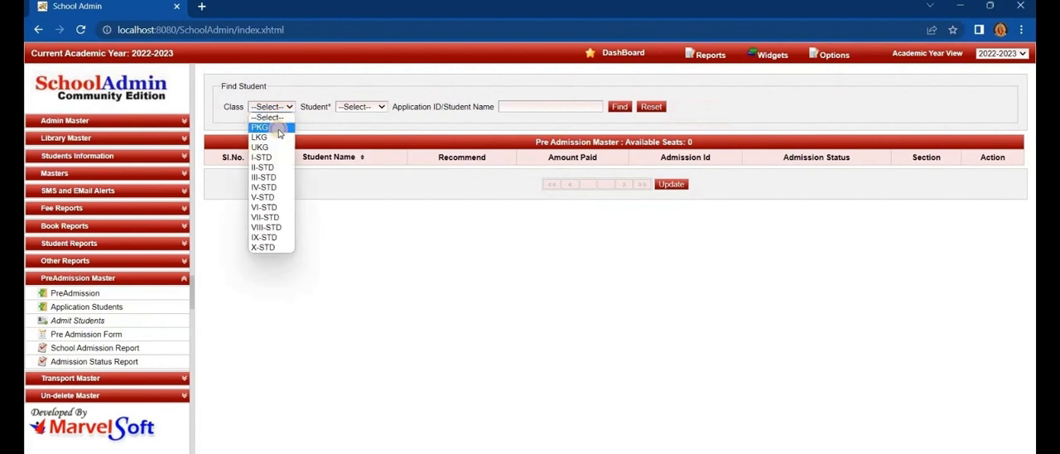
click(279, 130)
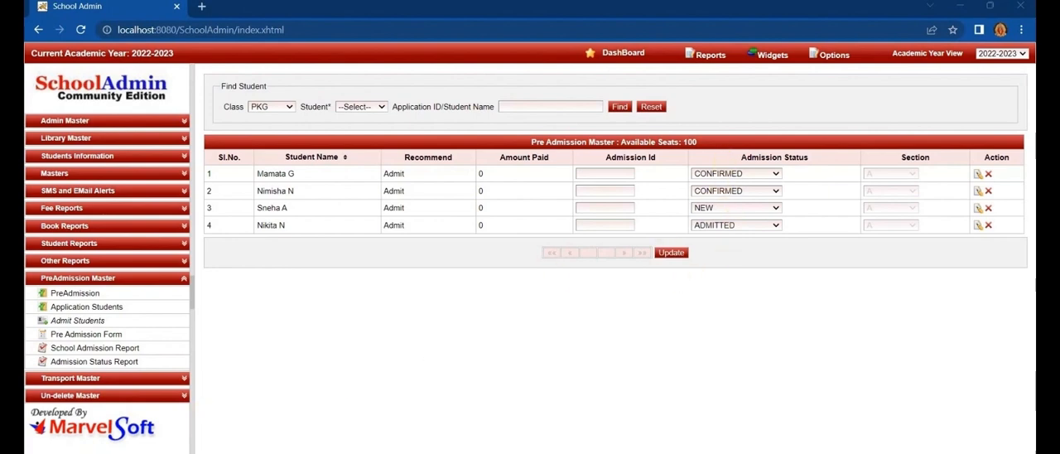
click(762, 174)
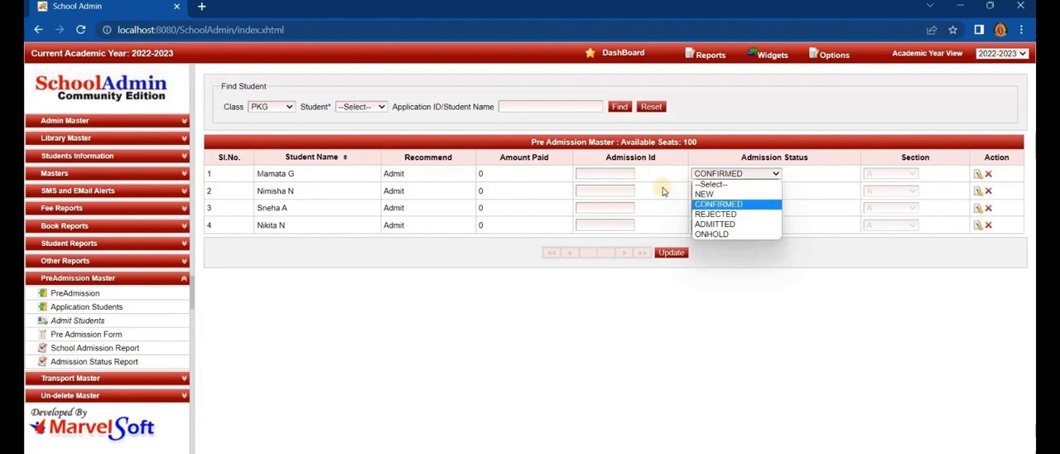
click(712, 224)
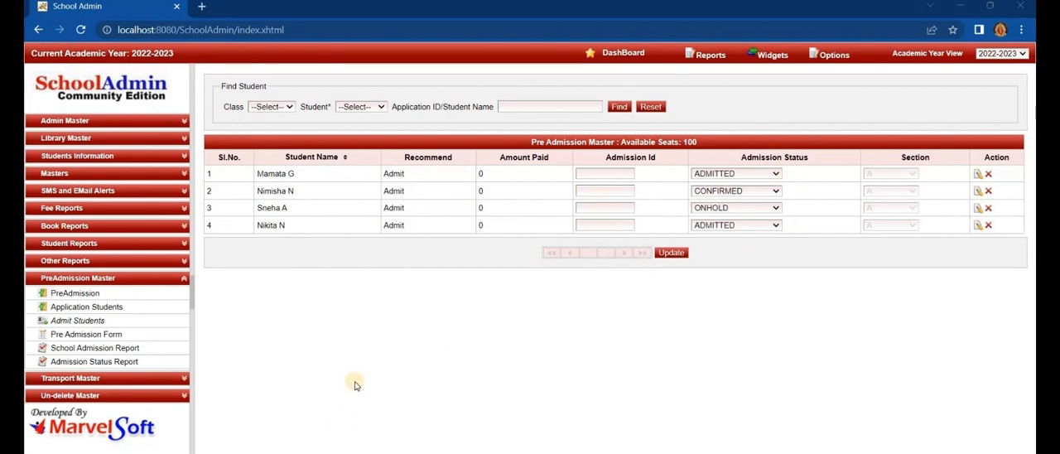
- Preview the Pre Admission Form for the second listed student of class PKG and read through the application
click(87, 335)
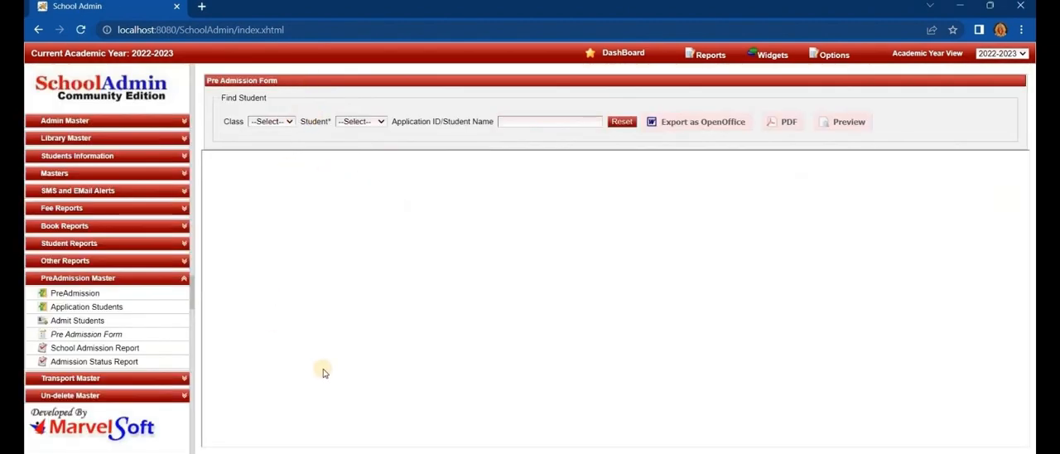
click(279, 122)
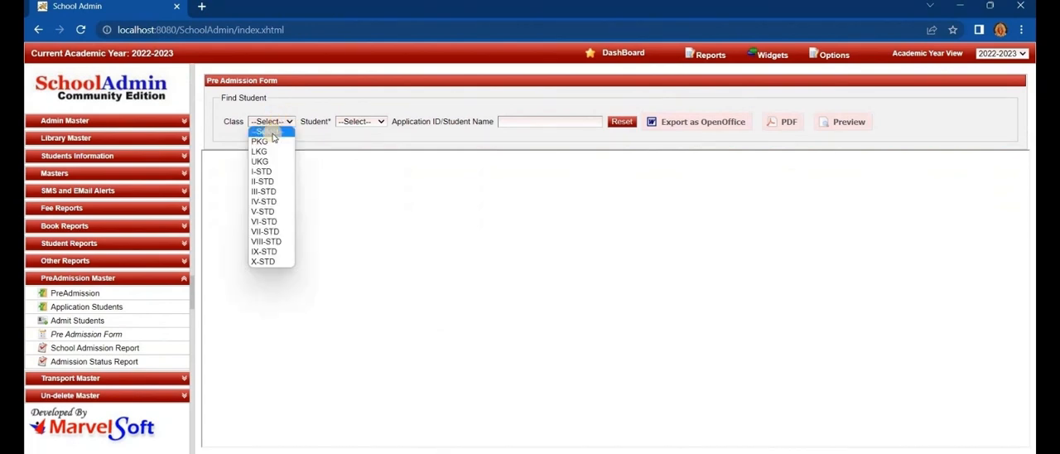
click(272, 141)
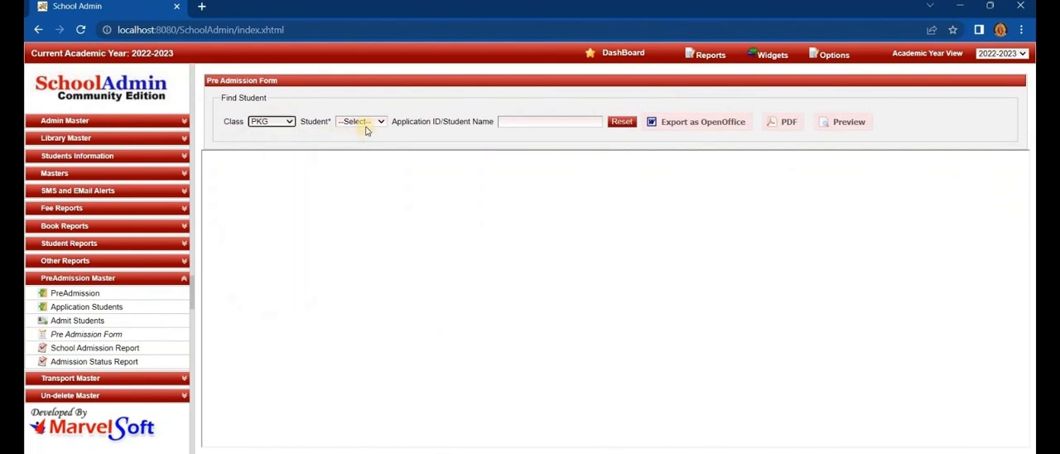
click(365, 124)
click(356, 140)
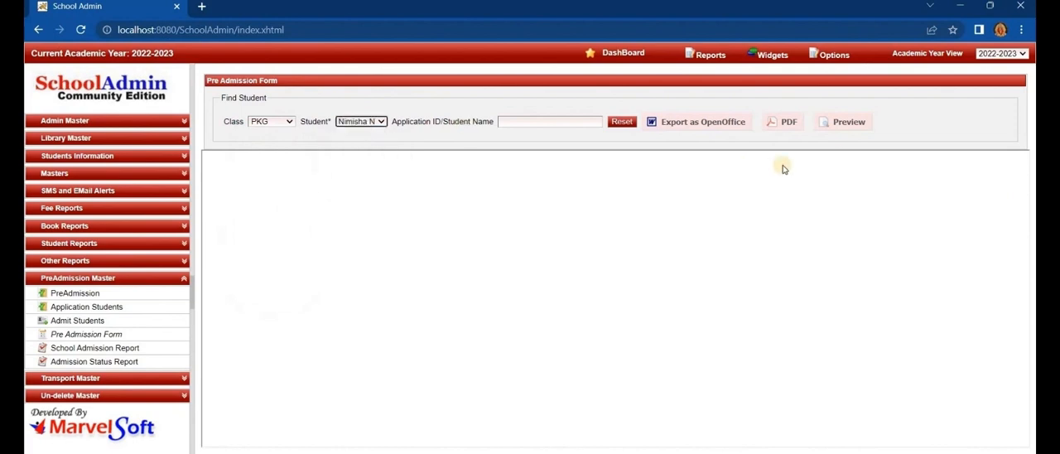
click(836, 123)
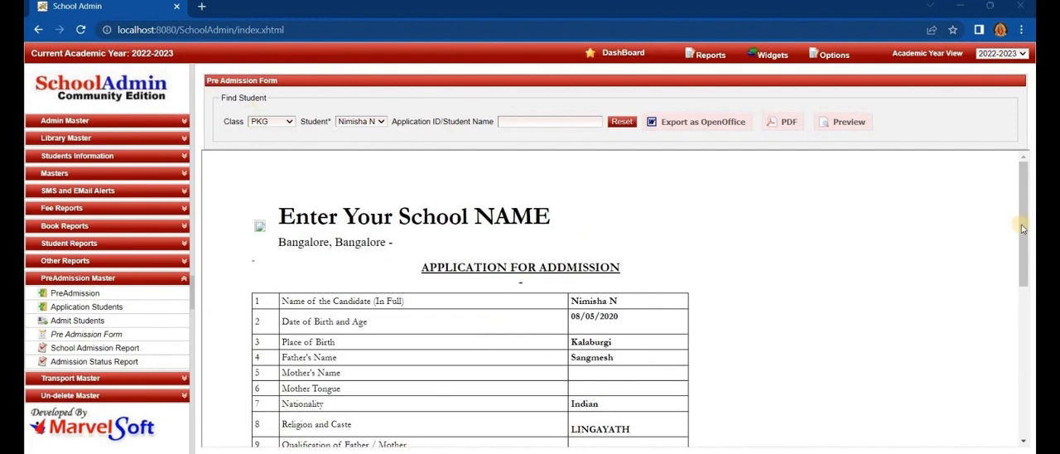
scroll(1020, 224, down, 3)
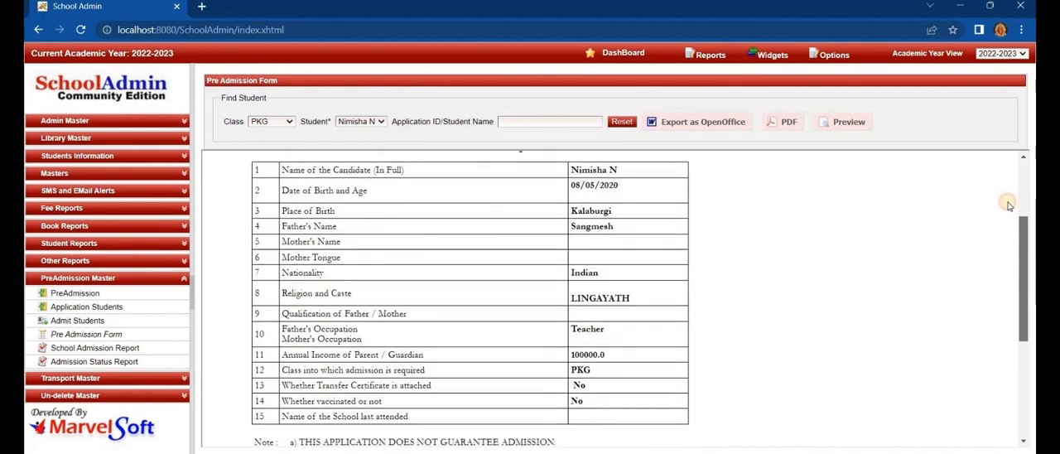
scroll(1008, 203, up, 3)
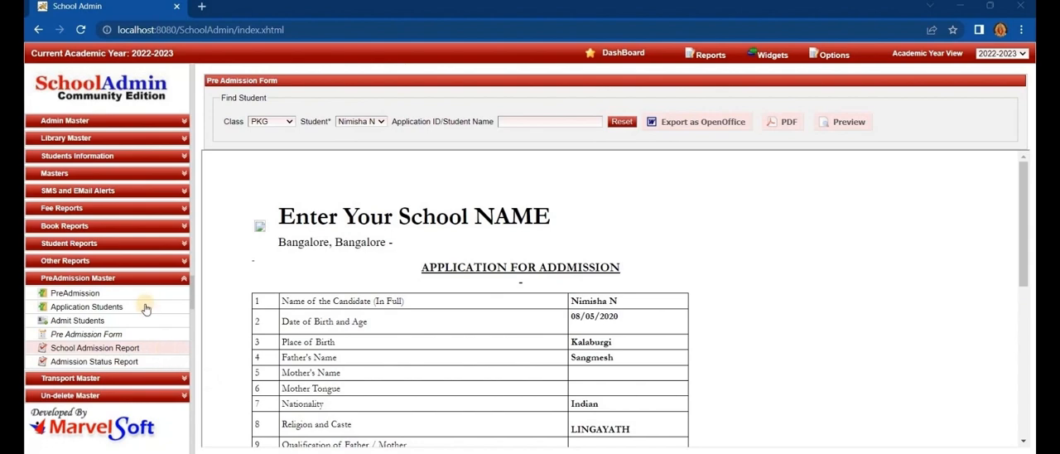
- Preview the School Admission Report and look through its admission status sections
click(149, 350)
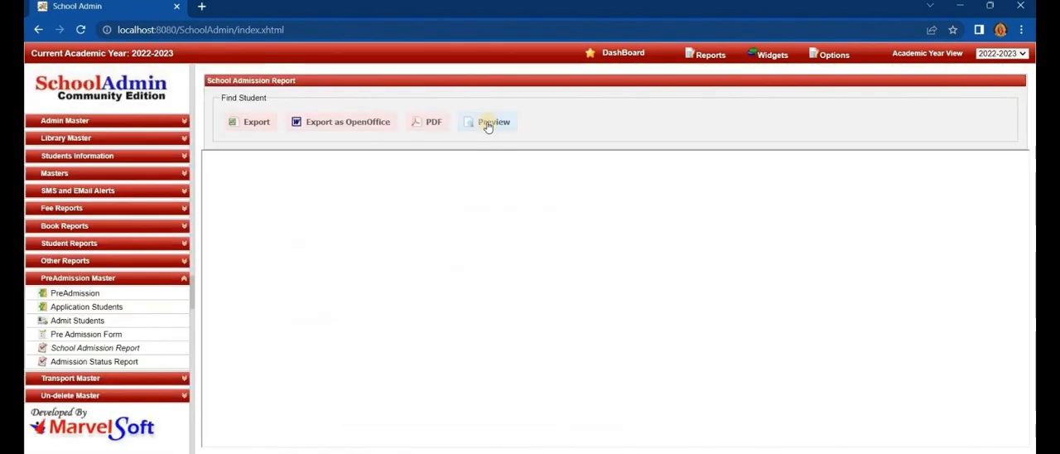
click(487, 124)
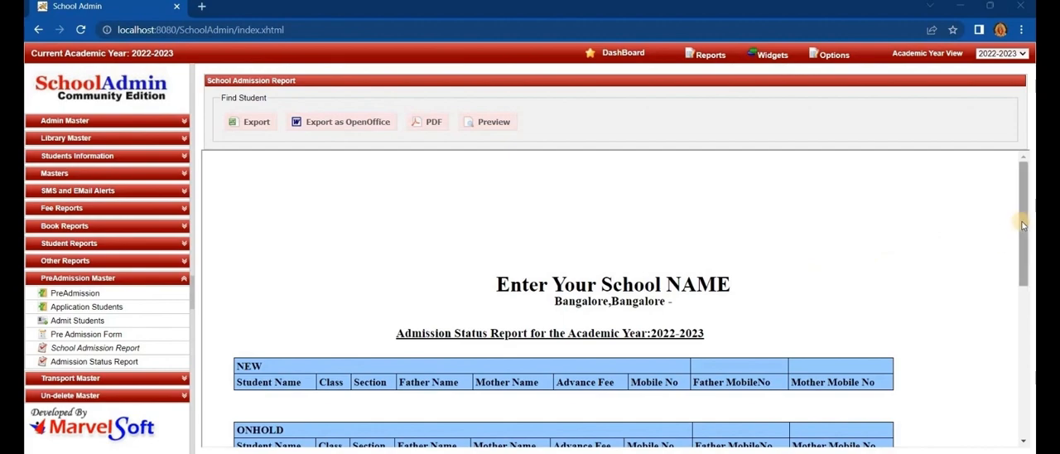
drag(1022, 224, 963, 207)
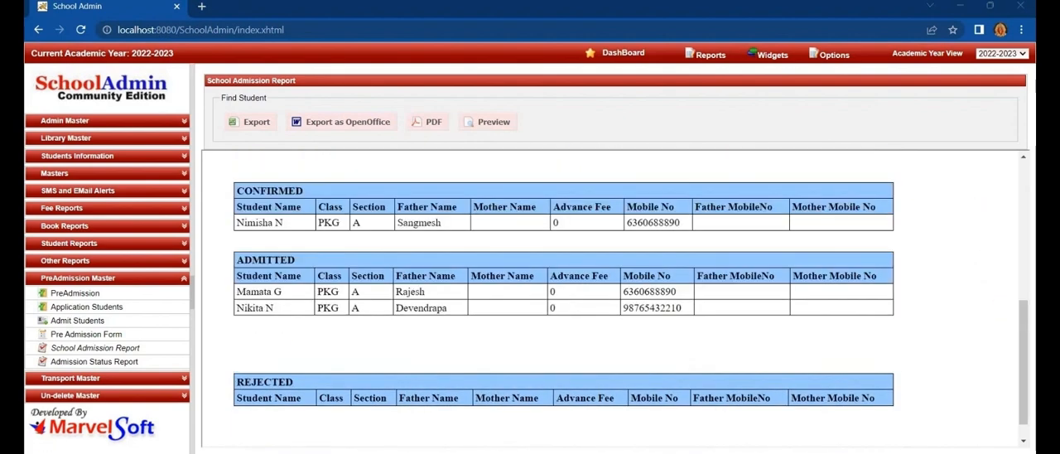
scroll(563, 298, up, 3)
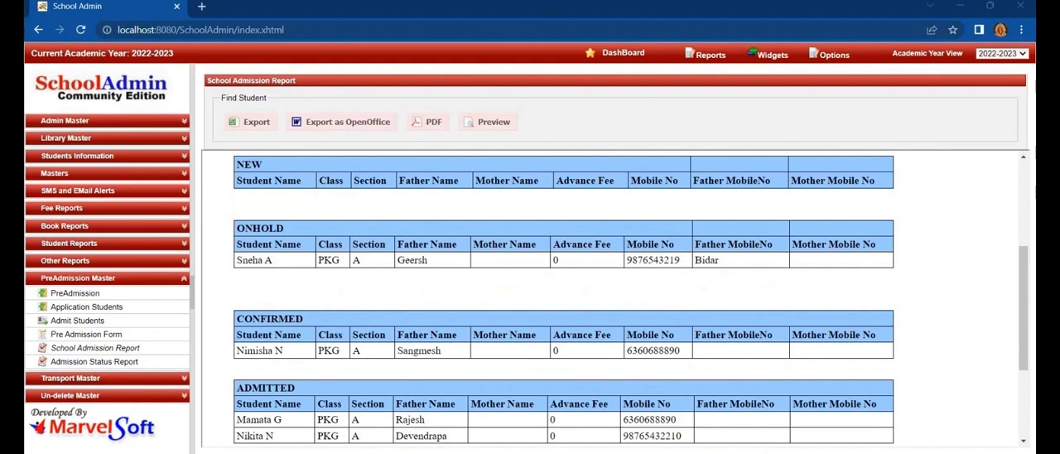
- Preview the Admission Status Report for students with status ADMITTED
click(113, 362)
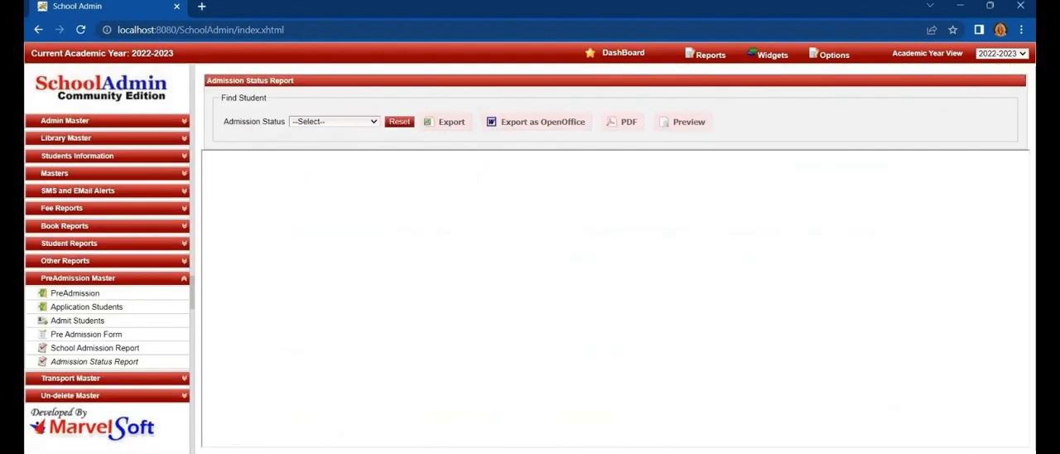
click(343, 126)
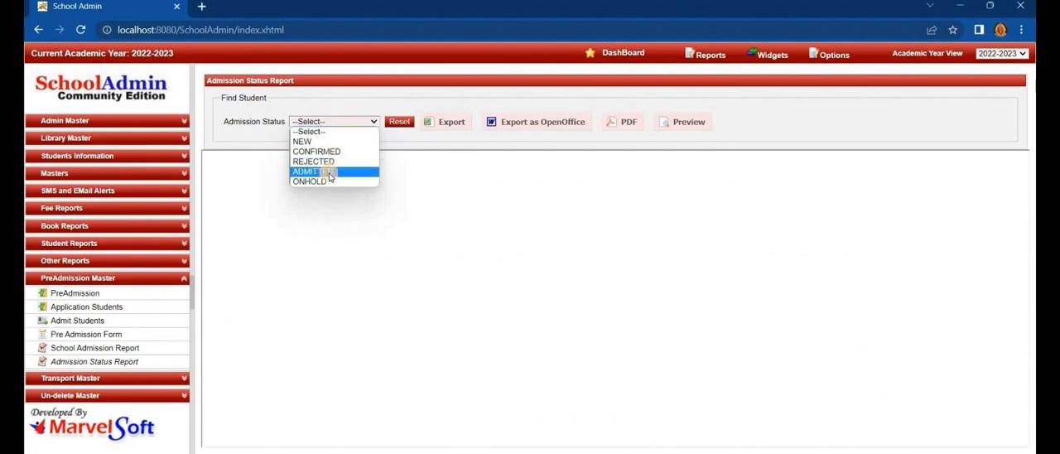
click(328, 175)
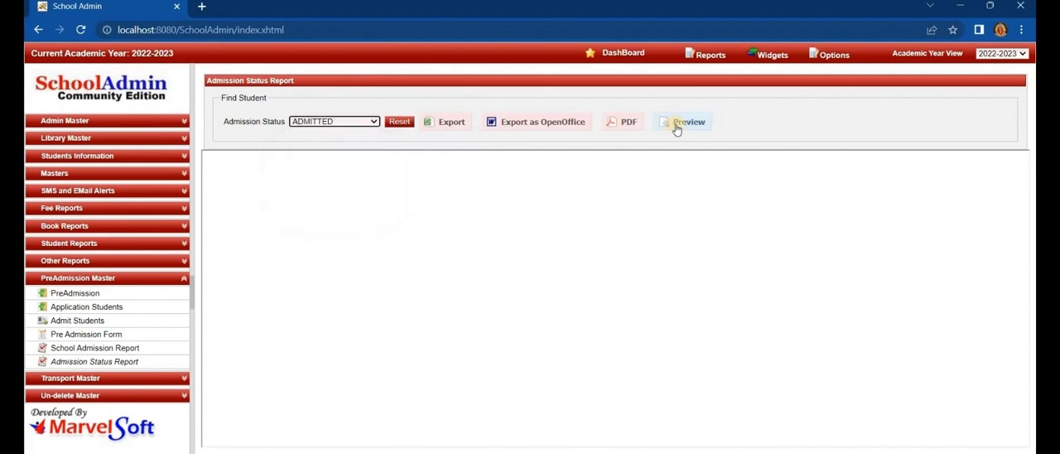
click(677, 124)
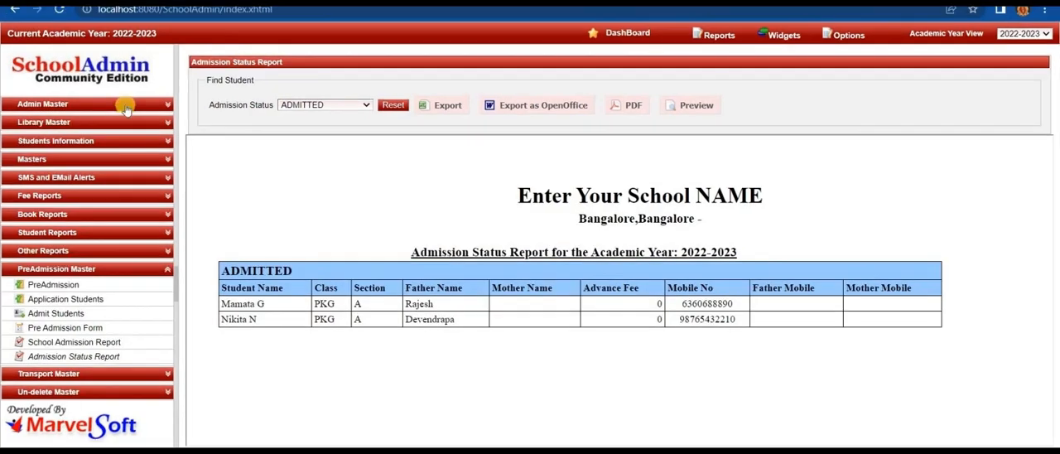
- Open the pre-admission section of Fee Payment and pay the PRE-ADMISSION FEE for the first listed student of class PKG
click(126, 107)
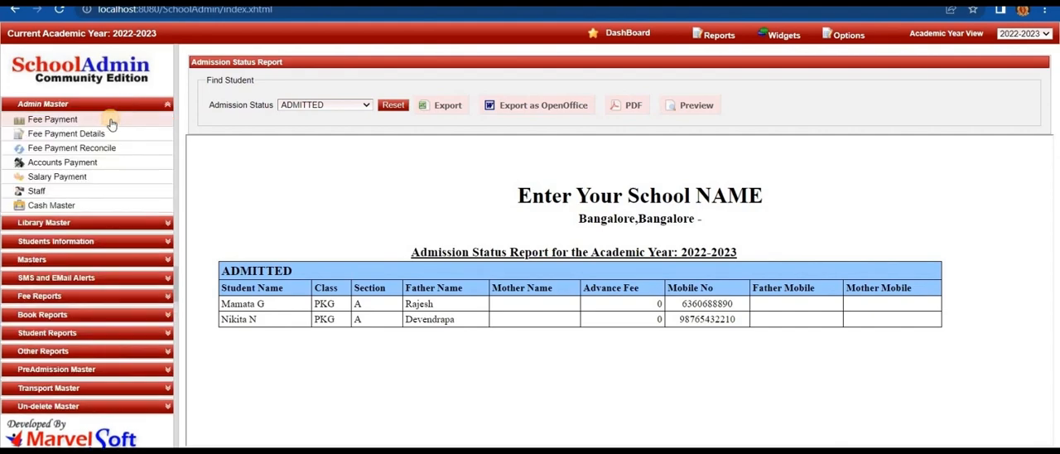
click(111, 121)
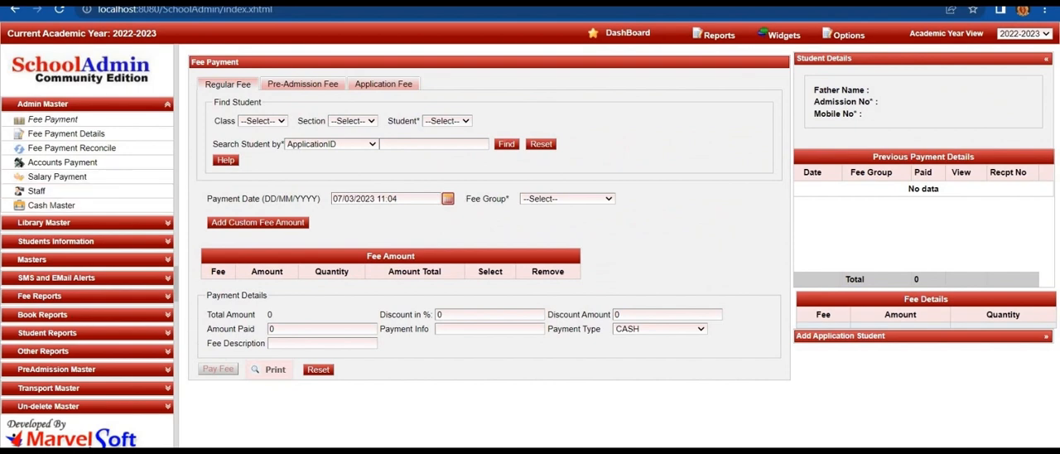
click(309, 86)
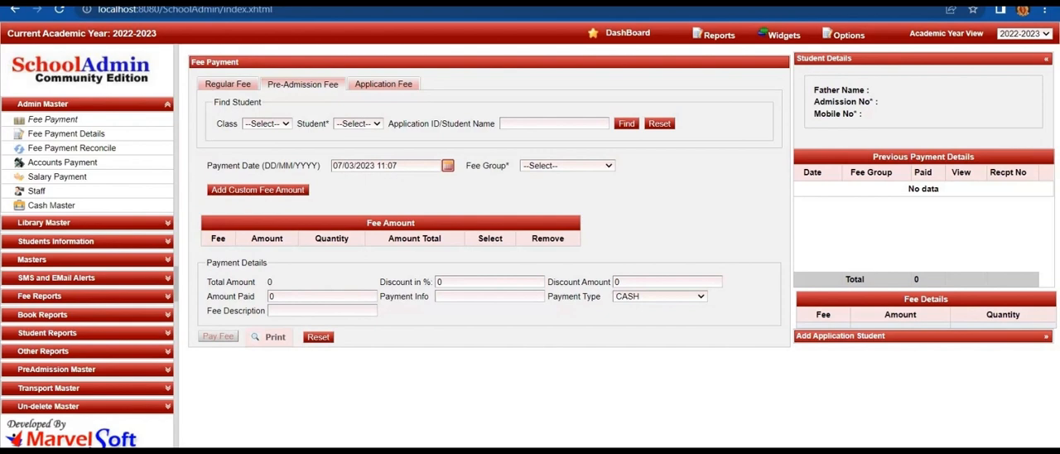
click(279, 124)
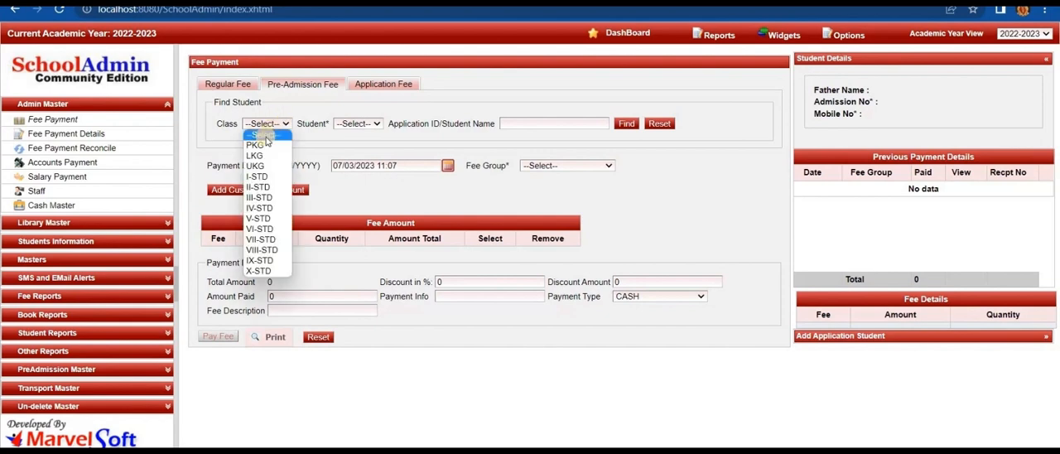
click(263, 146)
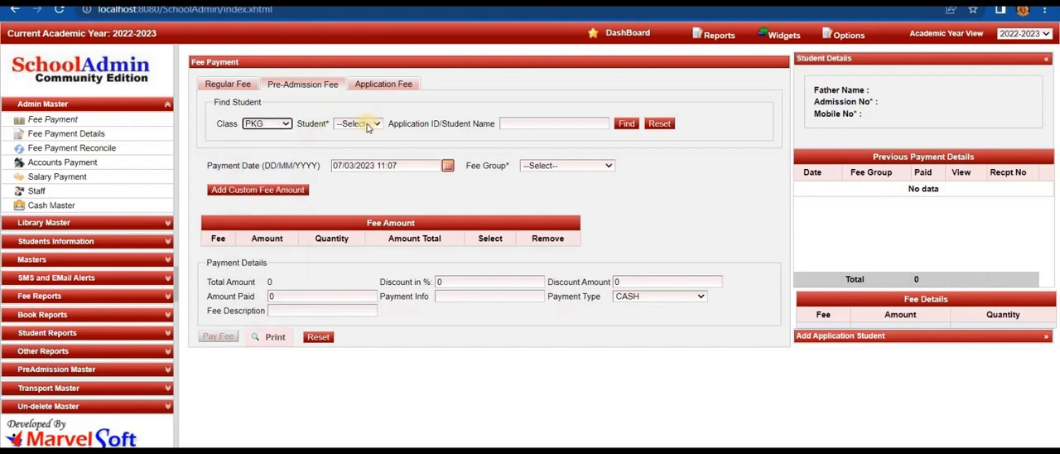
click(367, 124)
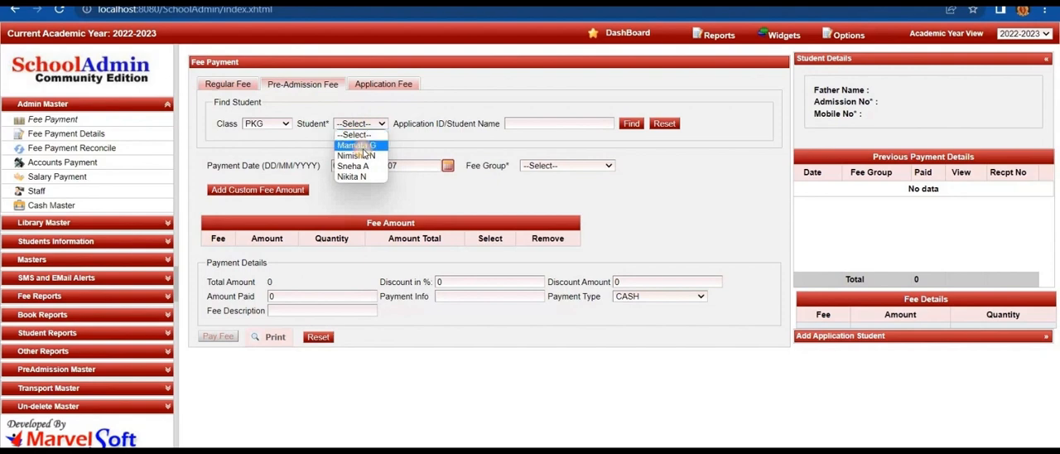
click(362, 146)
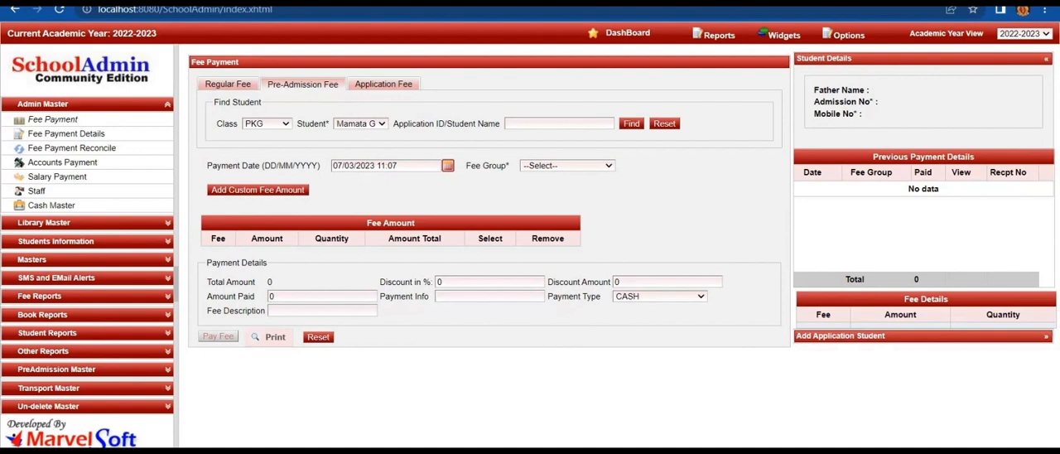
click(550, 167)
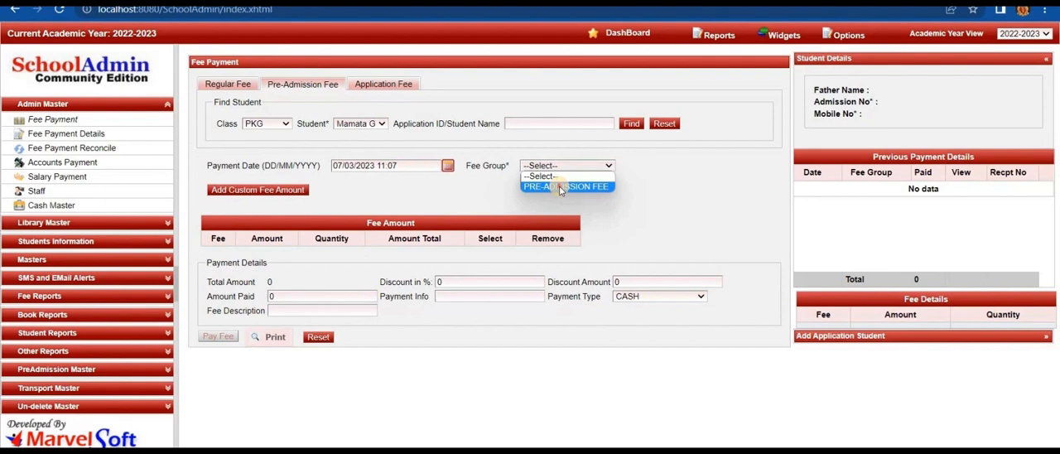
click(560, 187)
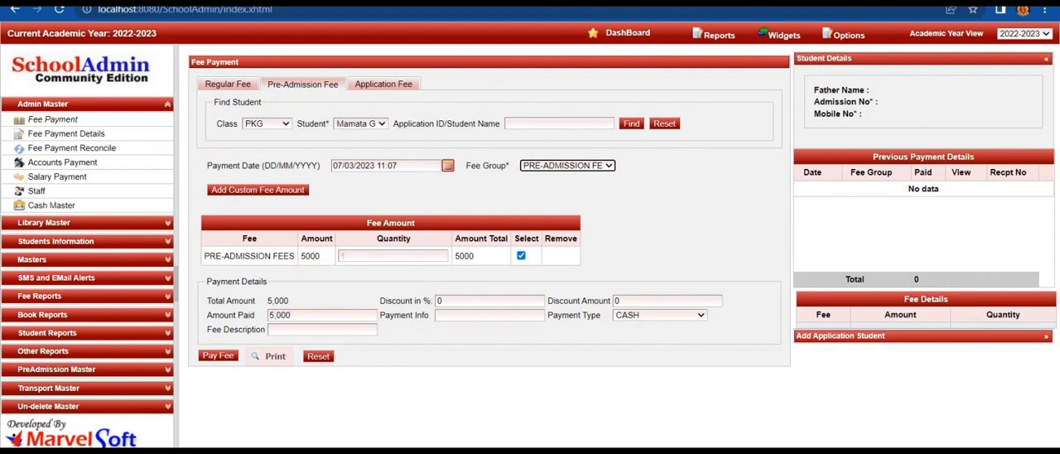
click(222, 358)
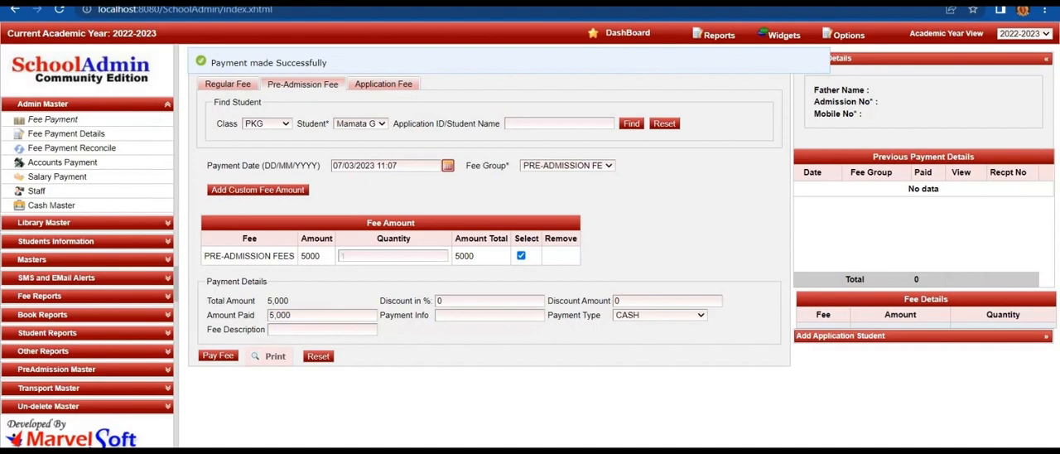
- View the printable pre-admission fee receipt for the class PKG student from top to bottom and close it
click(273, 357)
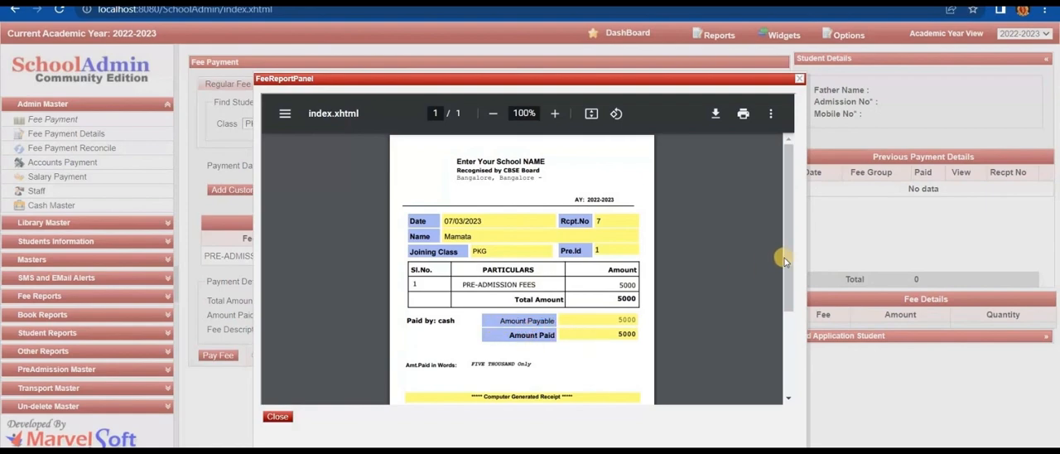
scroll(782, 273, down, 3)
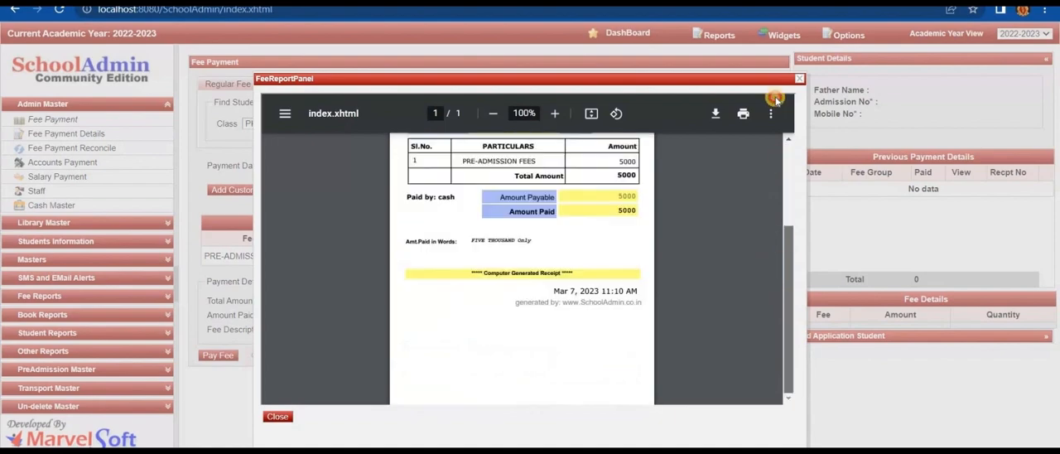
scroll(386, 303, up, 3)
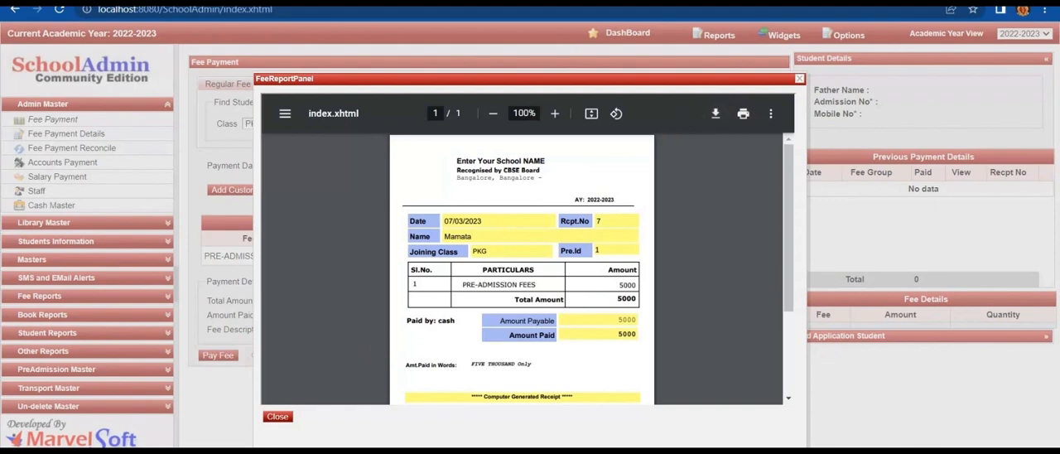
click(277, 416)
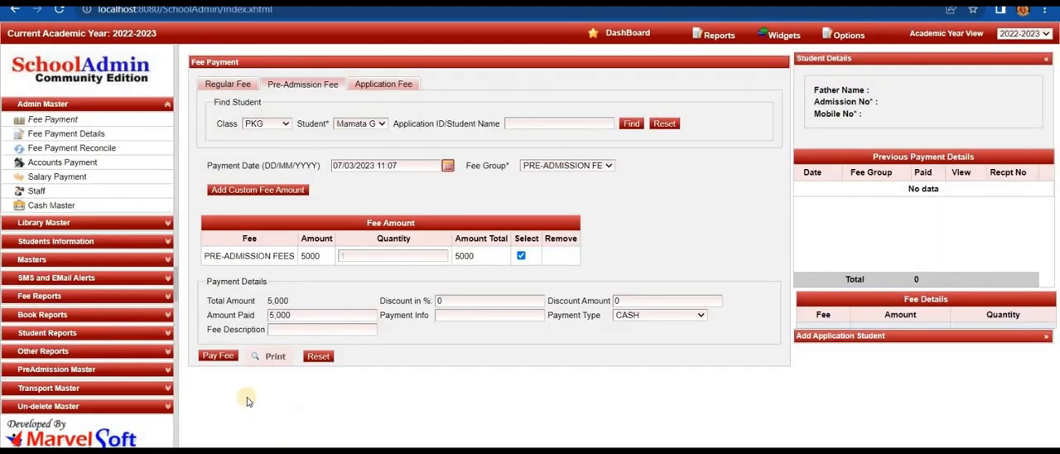
- Pay the PRE-ADMISSION FEE for the first listed student of class I-STD
click(278, 125)
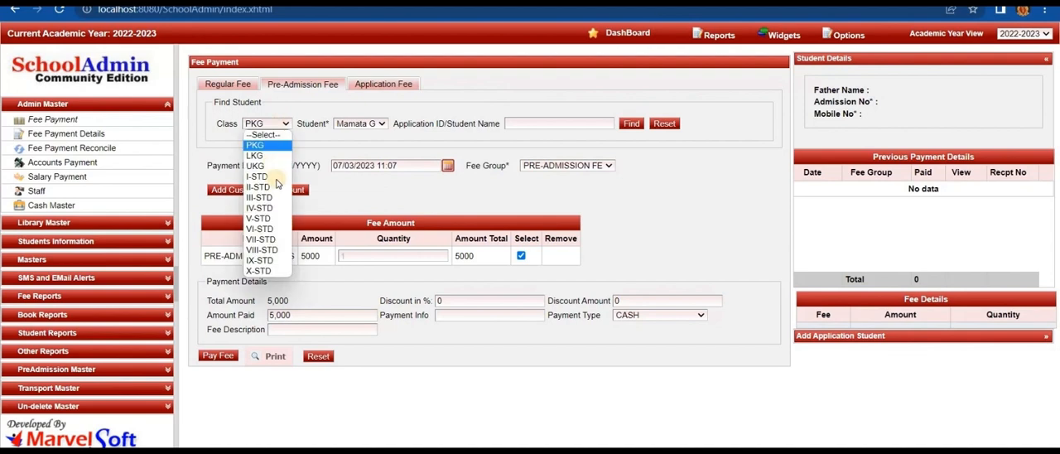
click(277, 181)
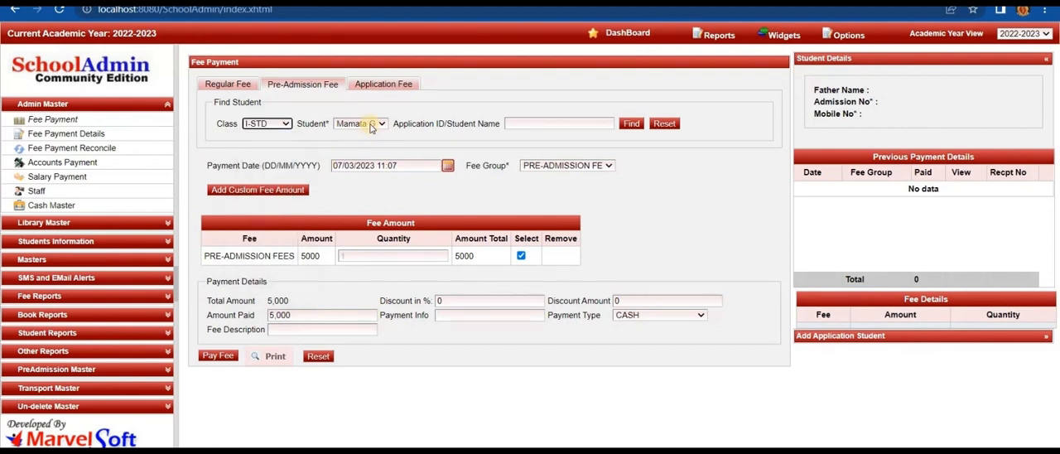
click(369, 125)
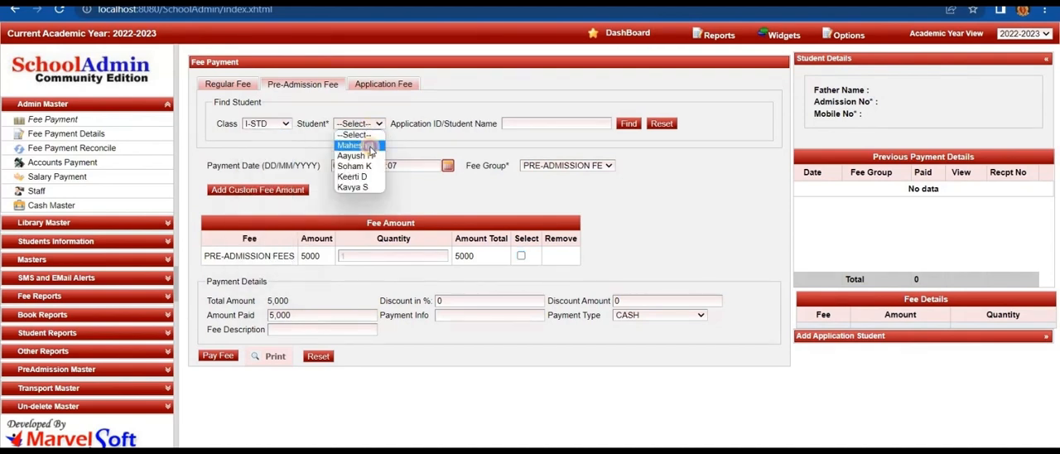
click(369, 146)
click(598, 166)
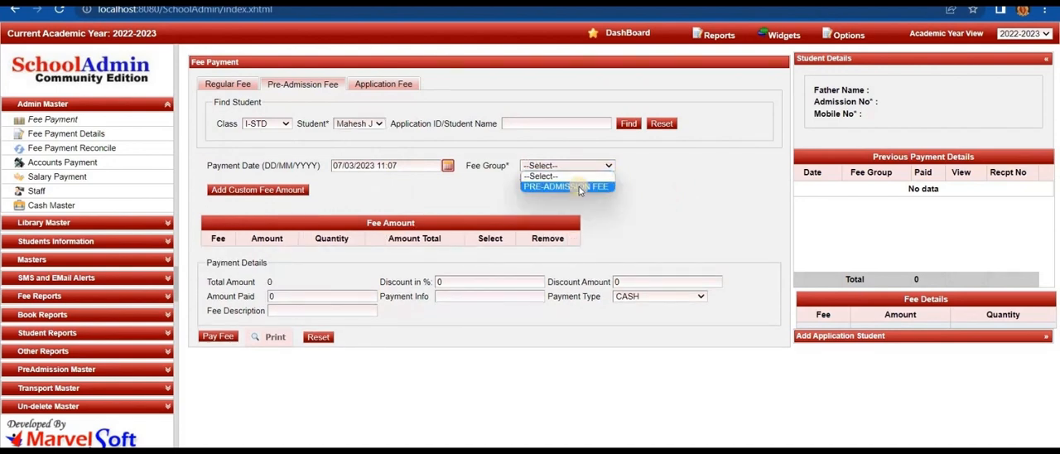
click(580, 187)
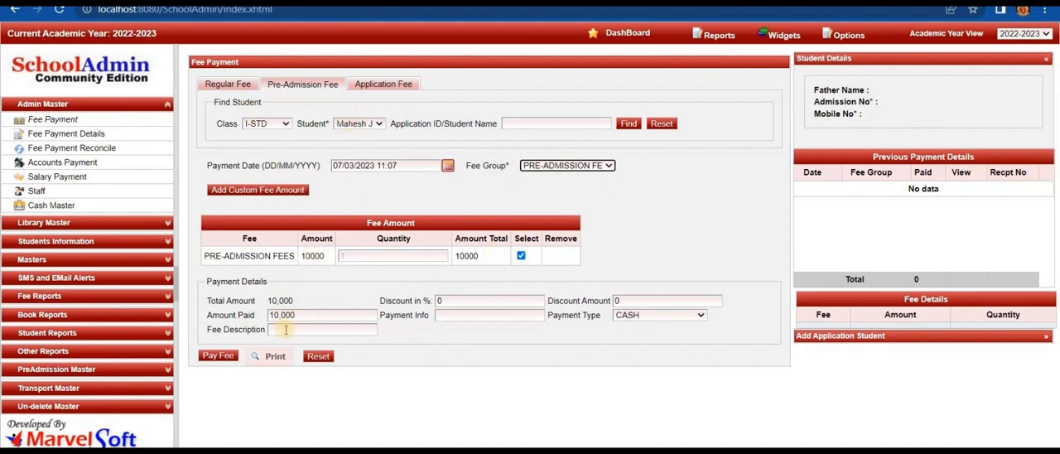
click(218, 357)
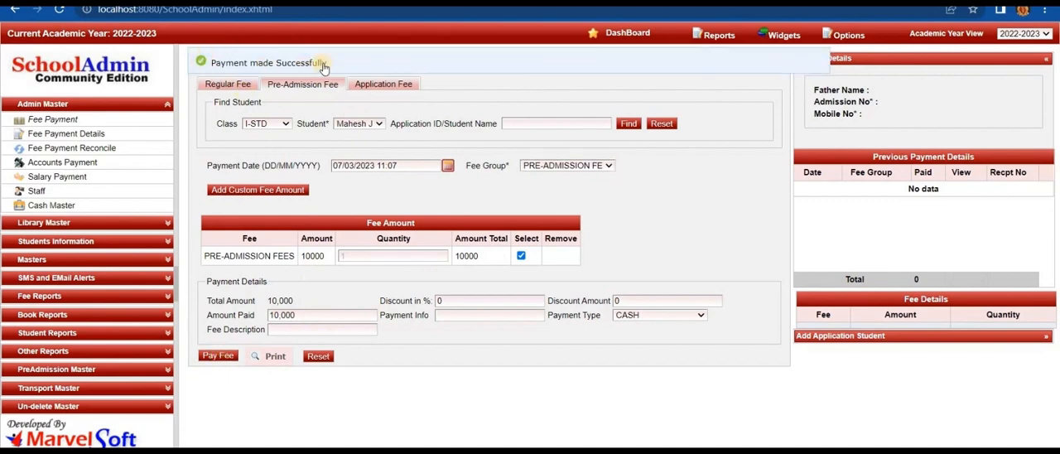
- View the printable pre-admission fee receipt for the class I-STD student and close it
click(272, 356)
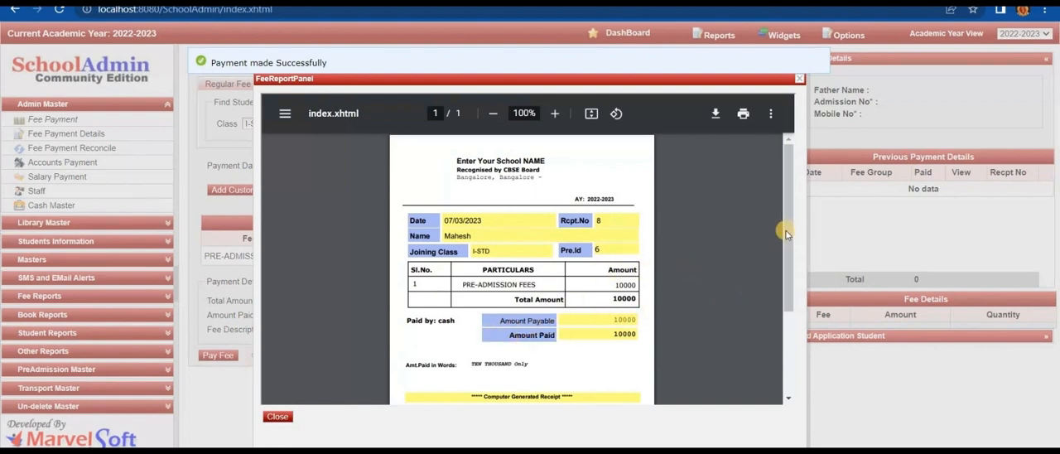
scroll(791, 248, down, 2)
scroll(773, 155, up, 2)
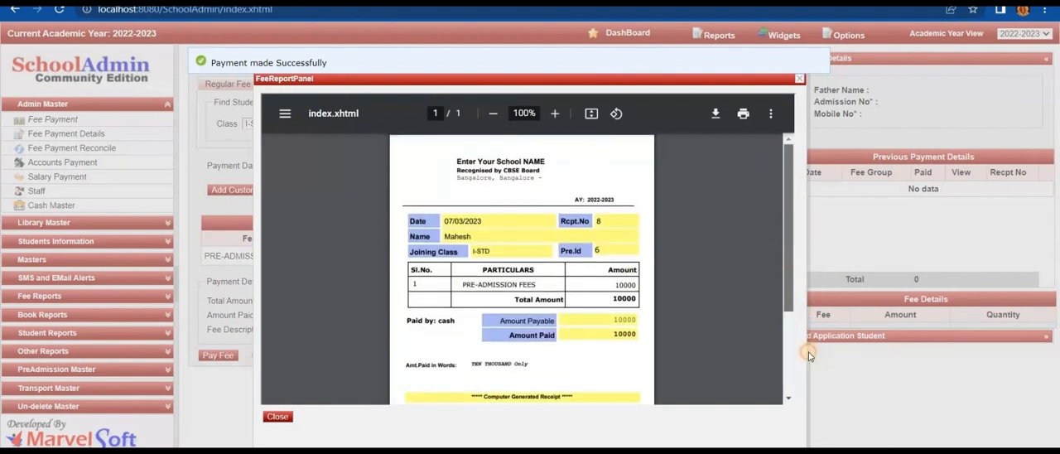
drag(808, 351, 786, 156)
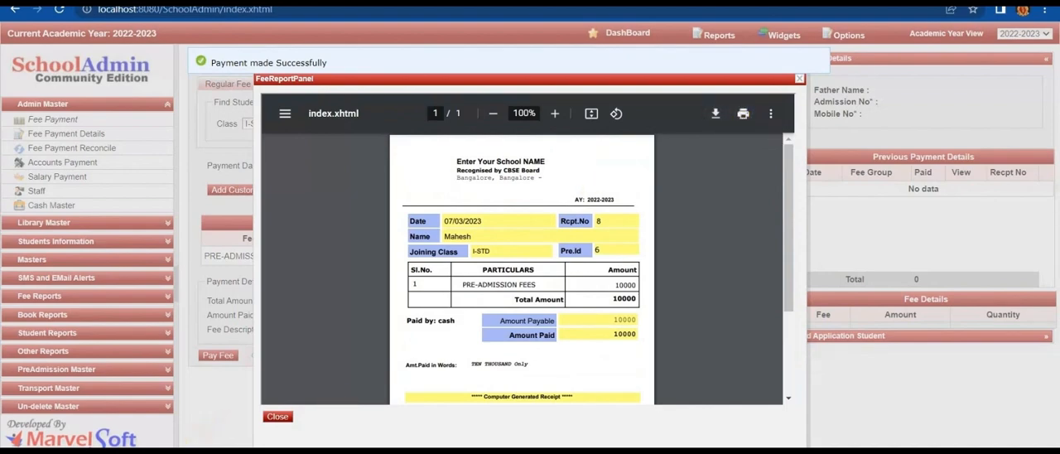
click(277, 415)
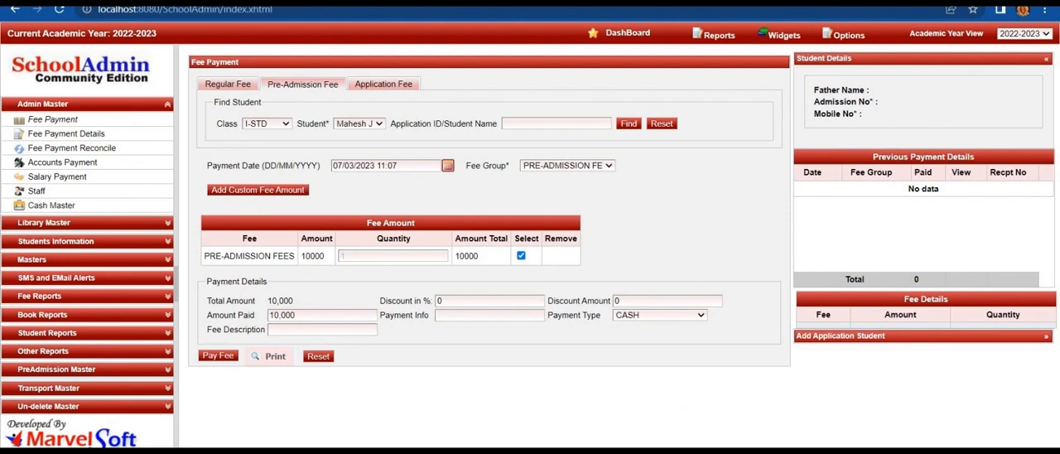
- Pay the PRE-ADMISSION FEE for the first listed student of class VI-STD
click(266, 123)
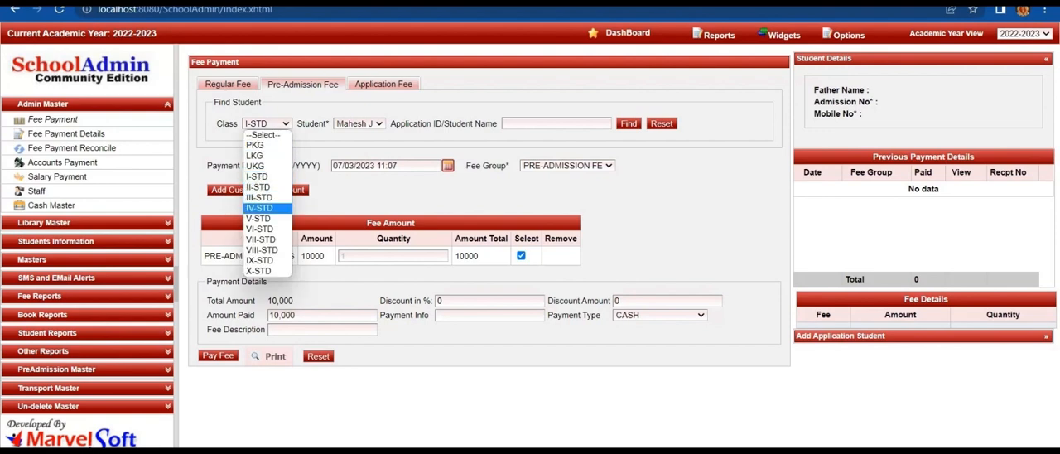
click(263, 228)
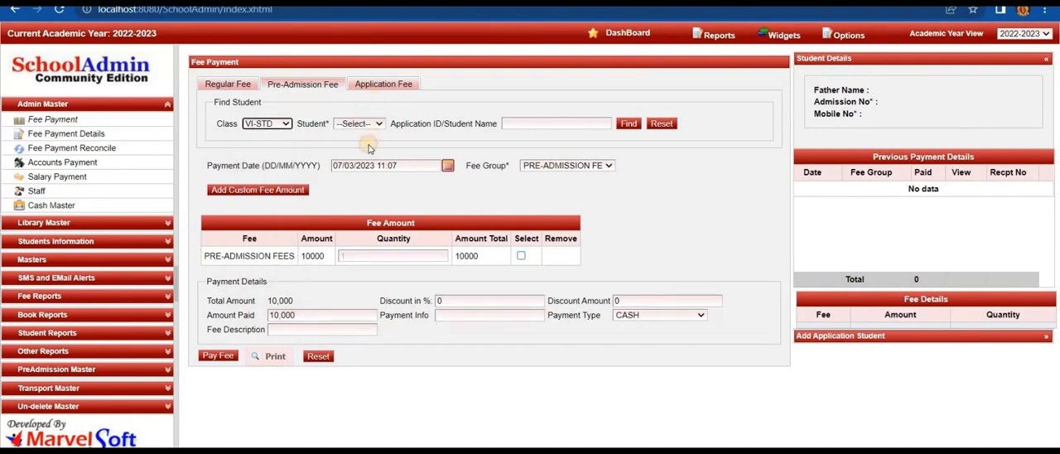
click(357, 124)
click(366, 146)
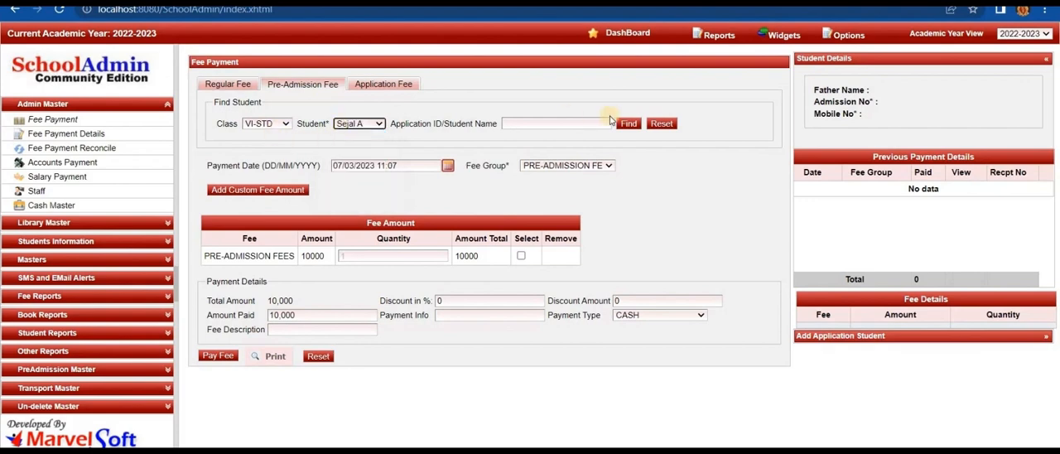
click(590, 166)
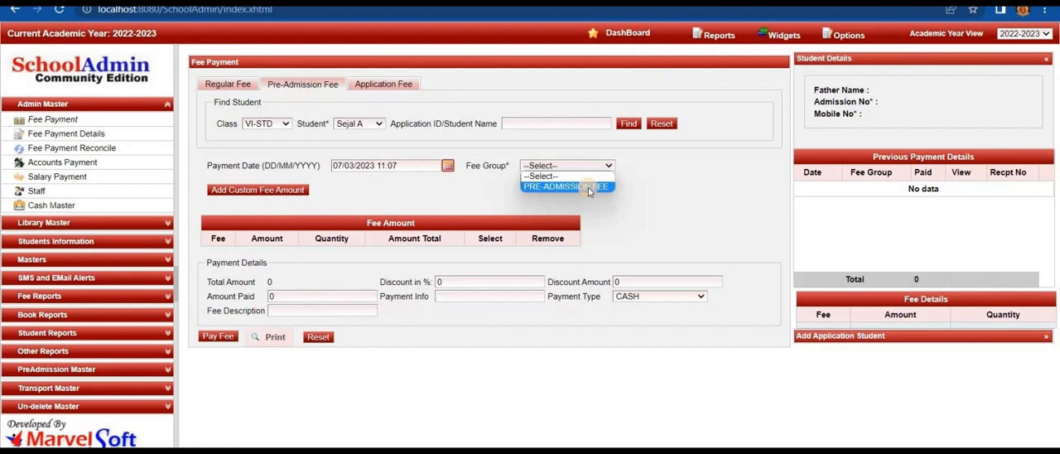
click(588, 188)
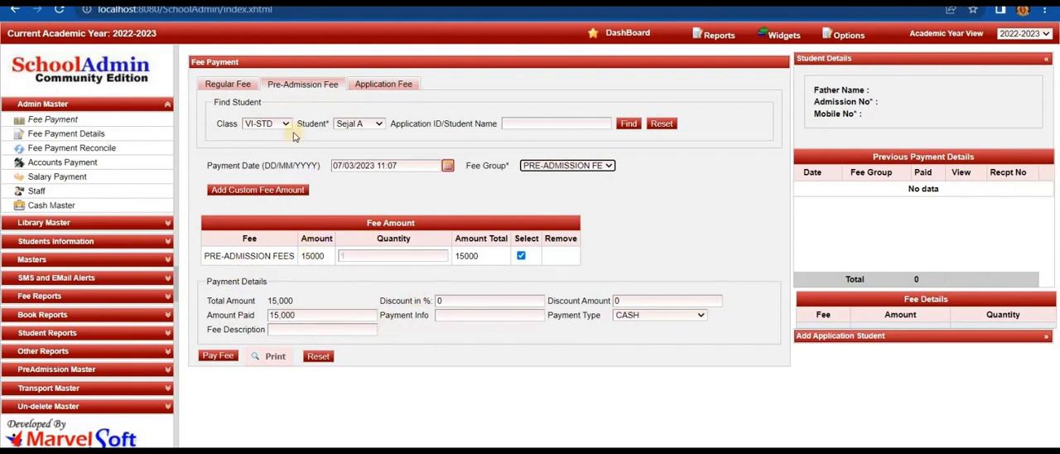
click(217, 356)
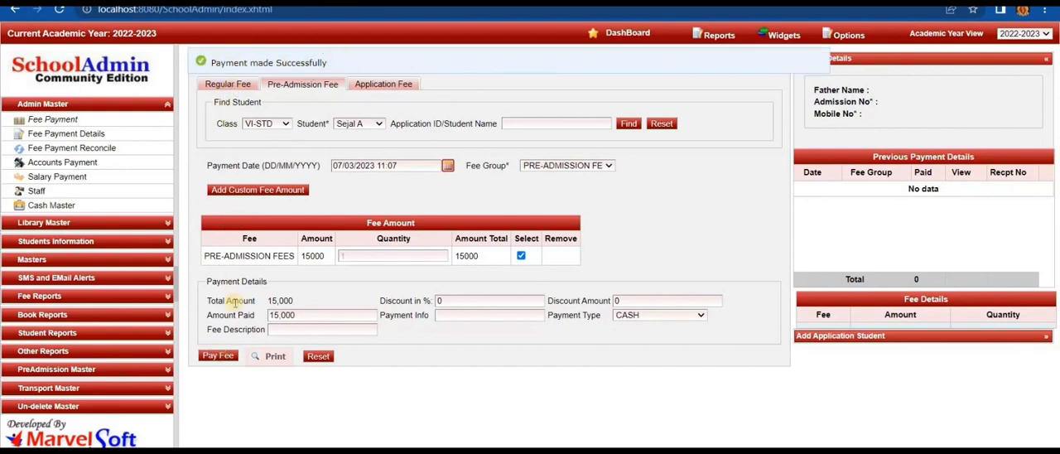
- Open the printable pre-admission fee receipt for the class VI-STD student
click(270, 356)
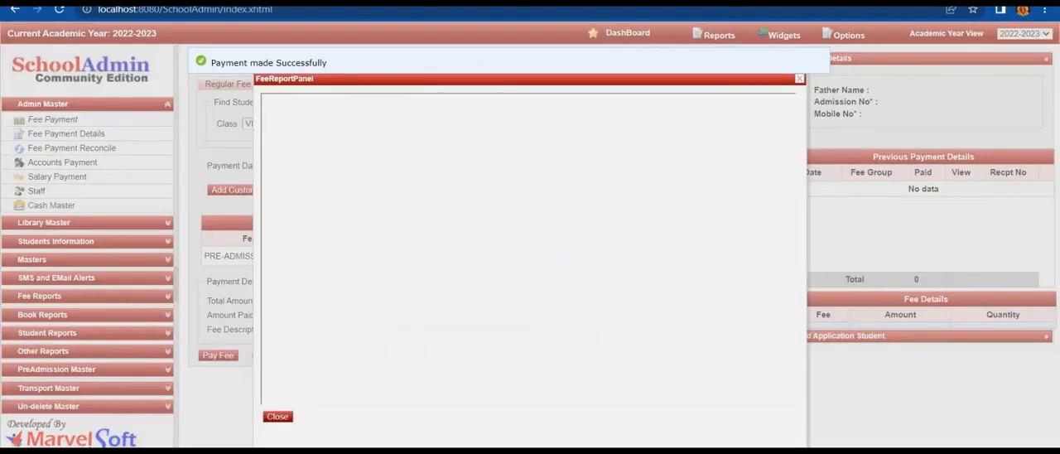
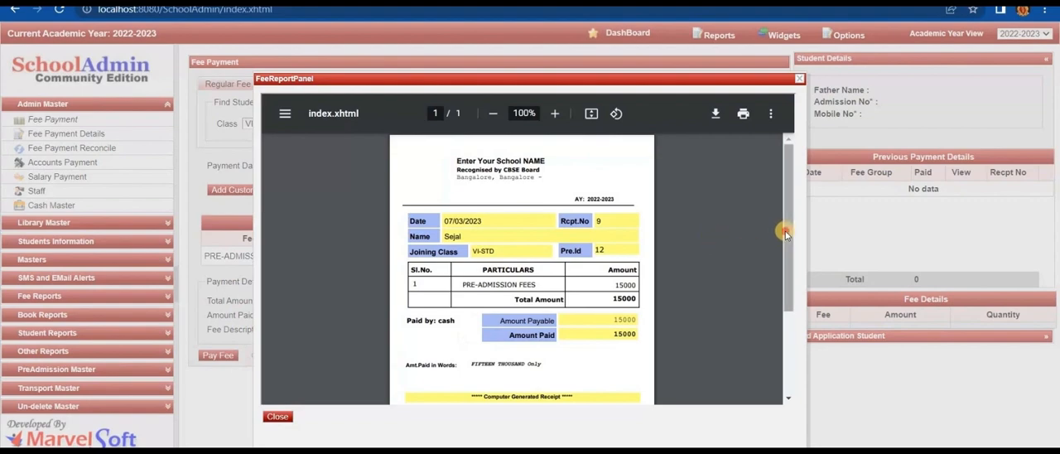
- Look through the class VI-STD pre-admission fee receipt and download it
scroll(786, 232, down, 2)
scroll(775, 145, up, 2)
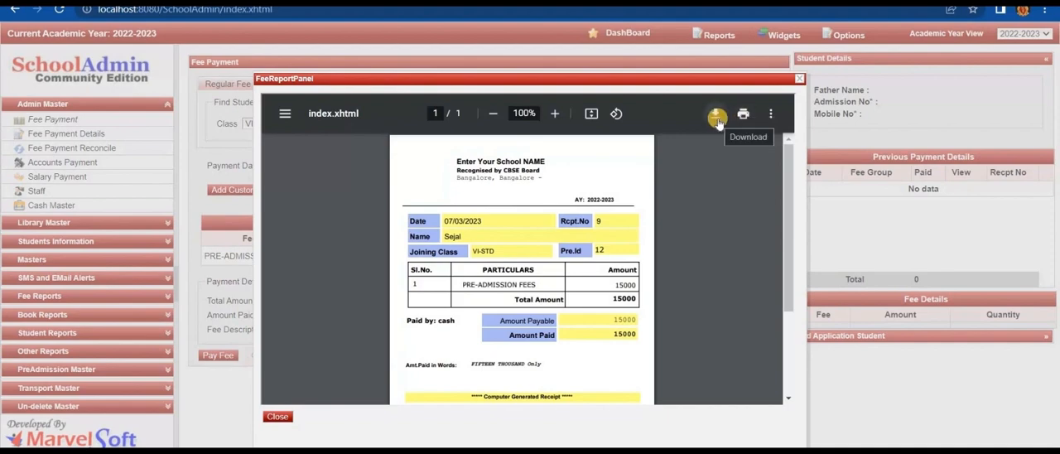
click(717, 121)
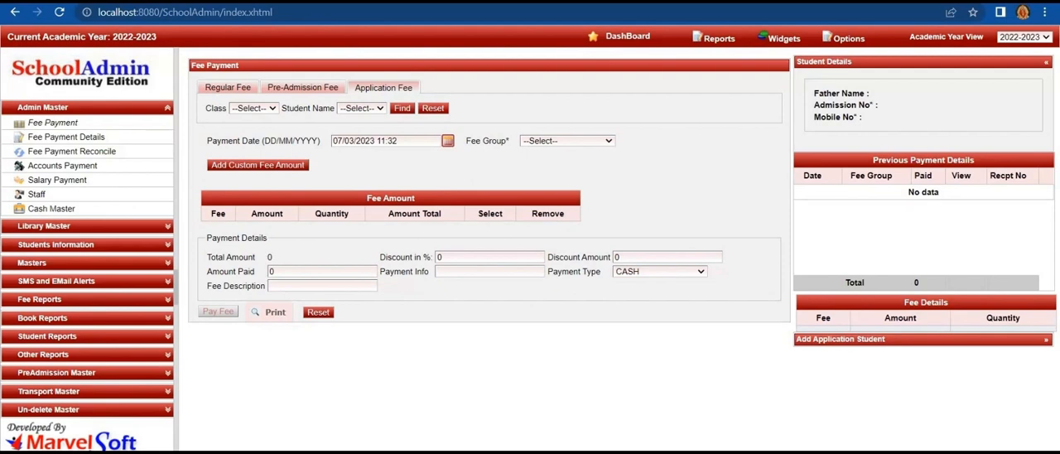
- List all application students of class PKG in the Application Students Master
click(56, 372)
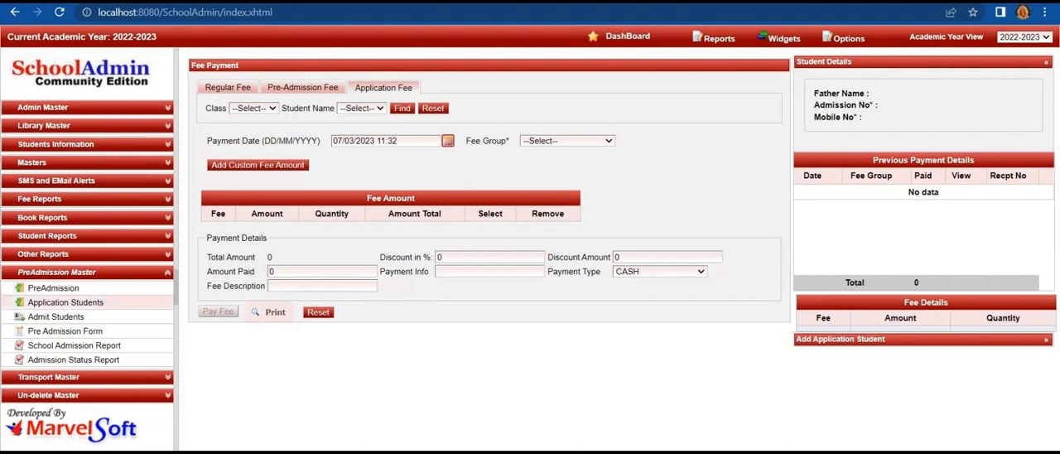
click(66, 302)
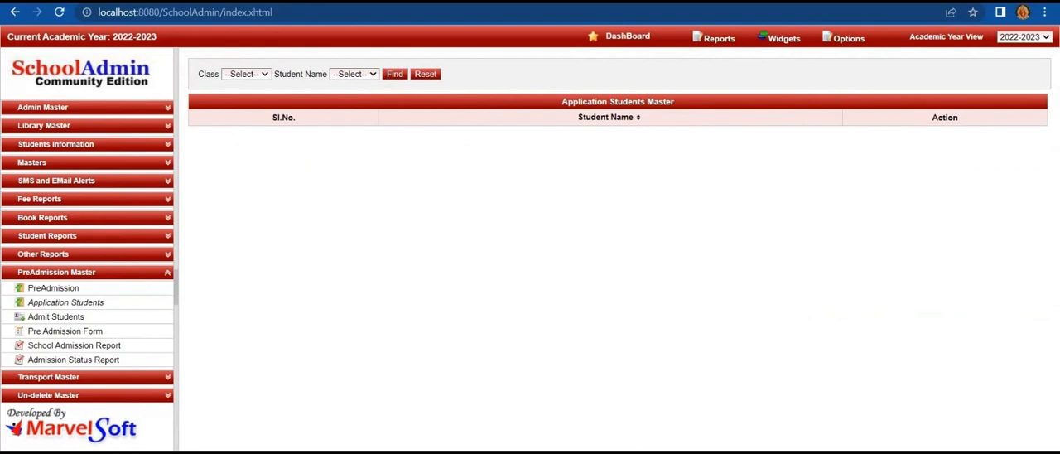
click(246, 75)
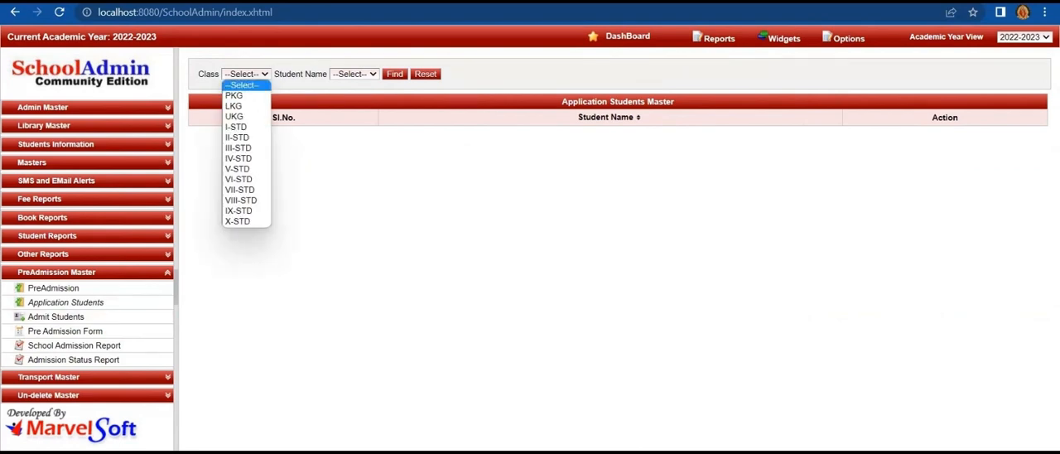
click(236, 96)
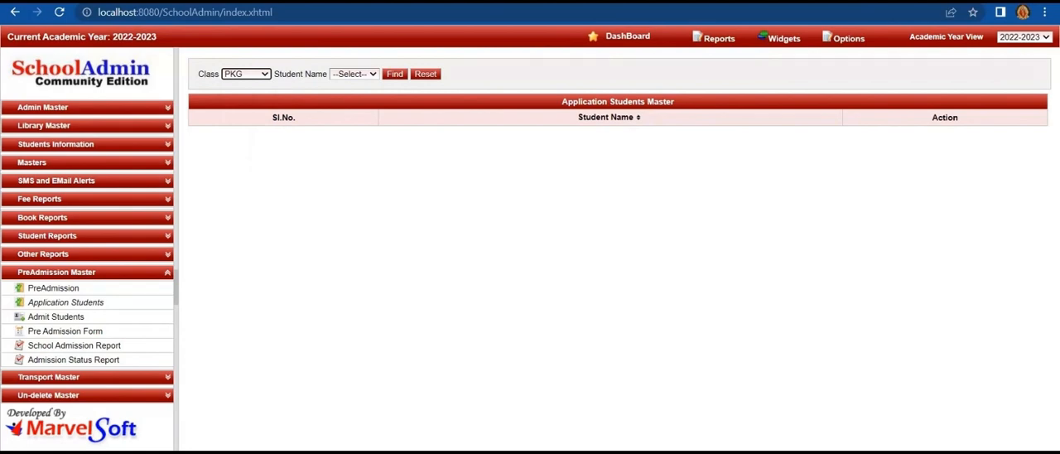
click(355, 75)
click(354, 86)
click(397, 76)
click(395, 75)
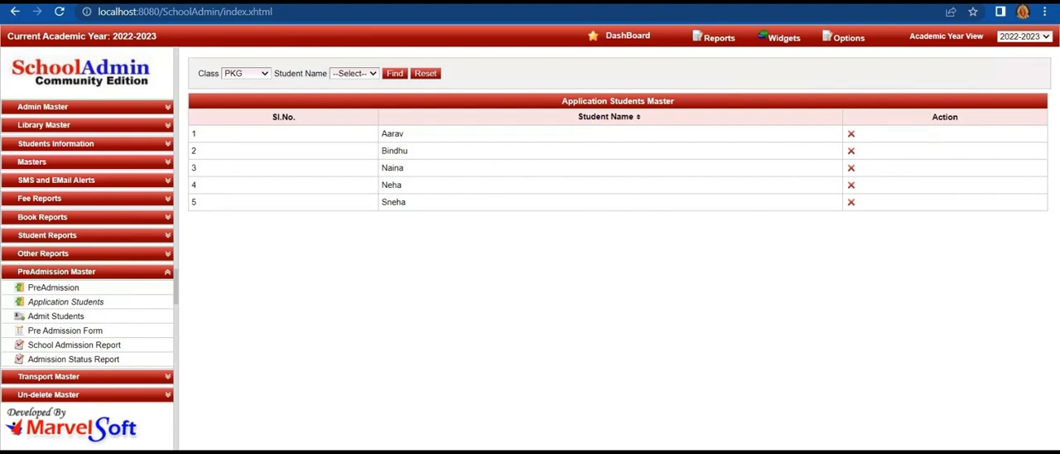
- Switch the school's current academic year to 2023-2024 in the settings and confirm the switch
mouse_move(844, 38)
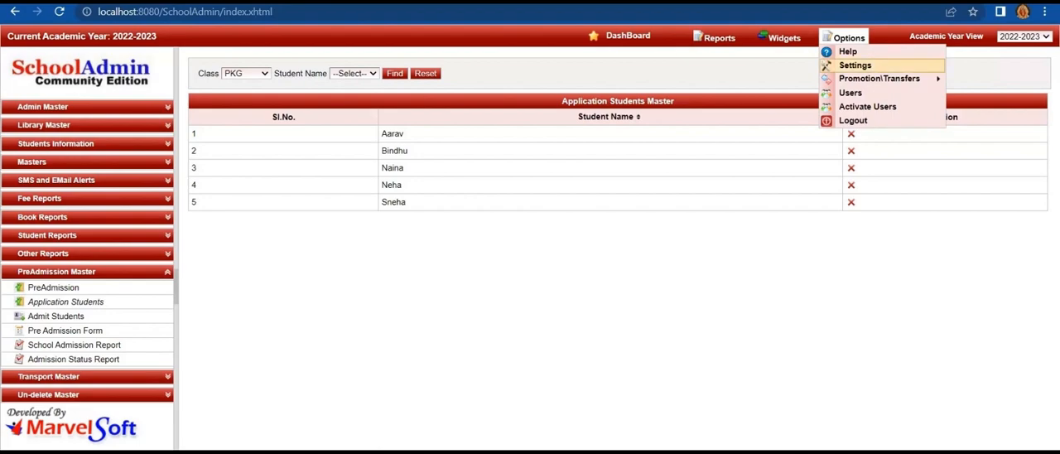
click(855, 64)
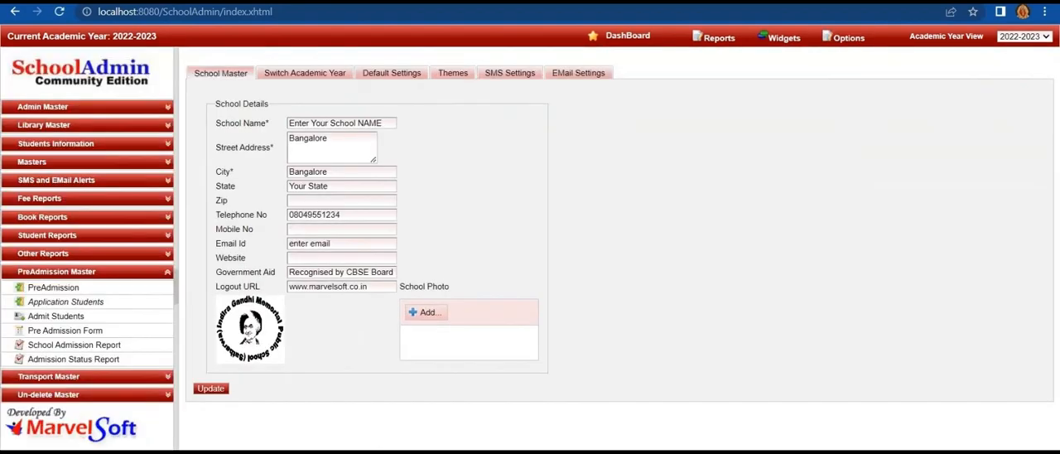
click(305, 72)
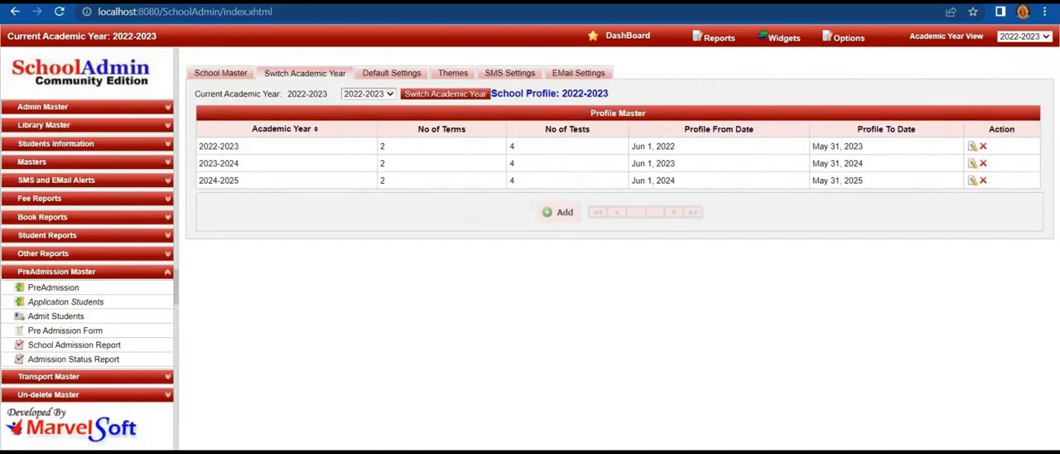
click(369, 94)
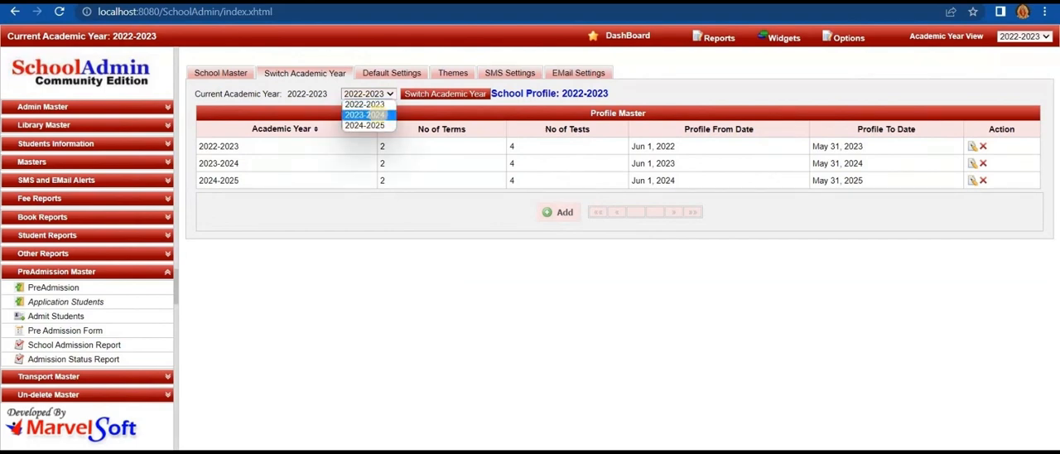
click(379, 116)
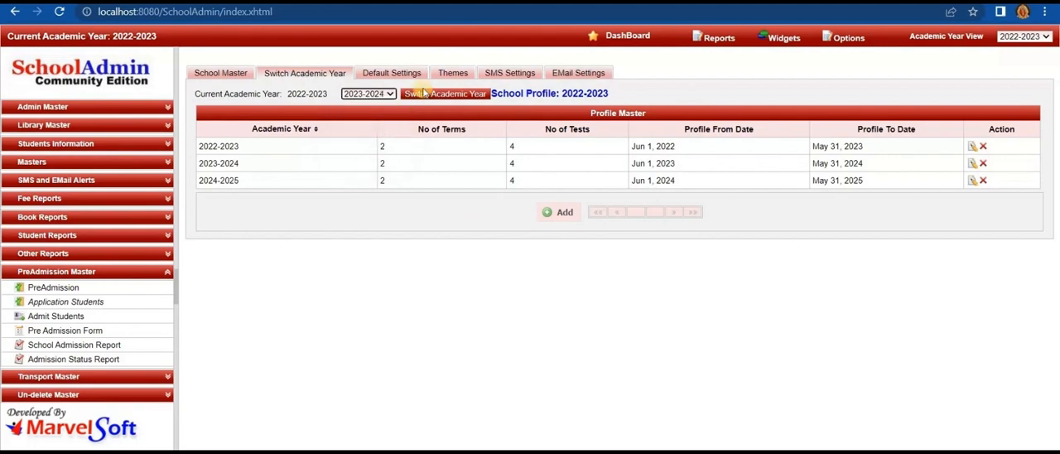
click(424, 96)
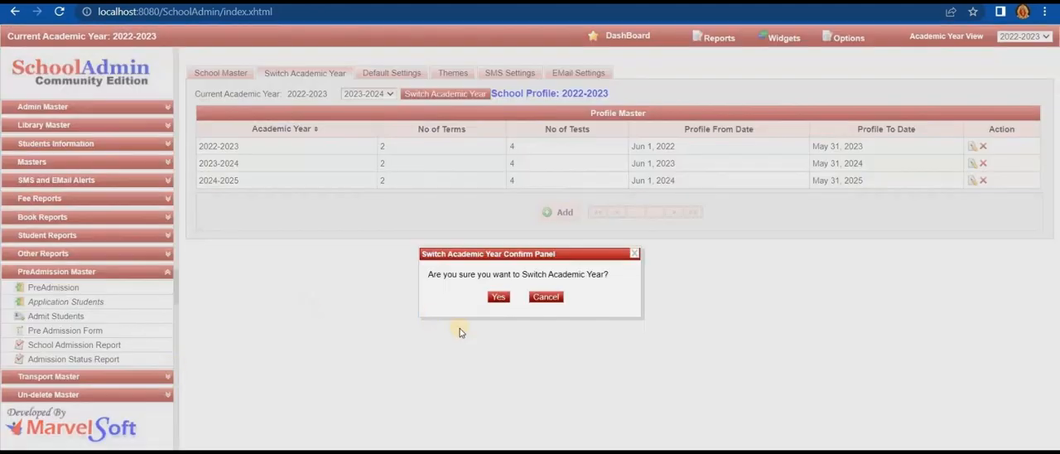
click(499, 298)
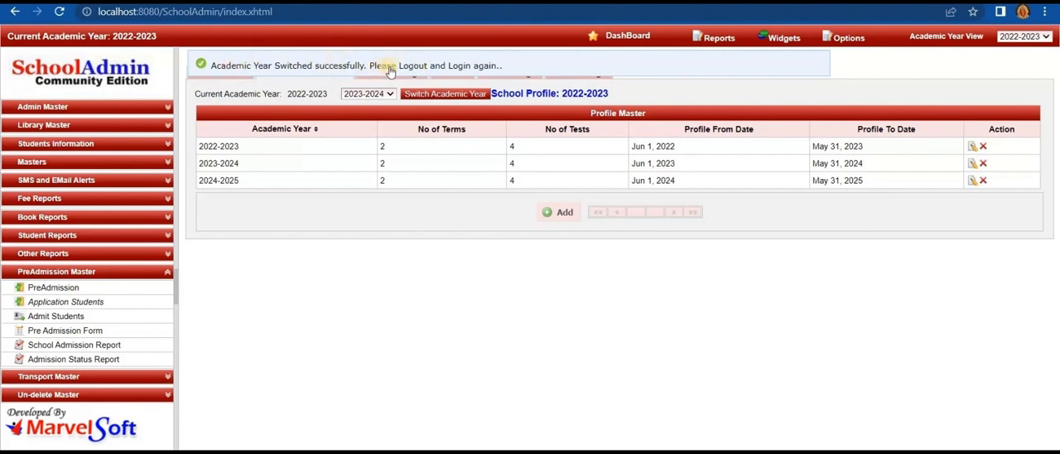
- Log out and log back in to load the switched academic year
click(846, 38)
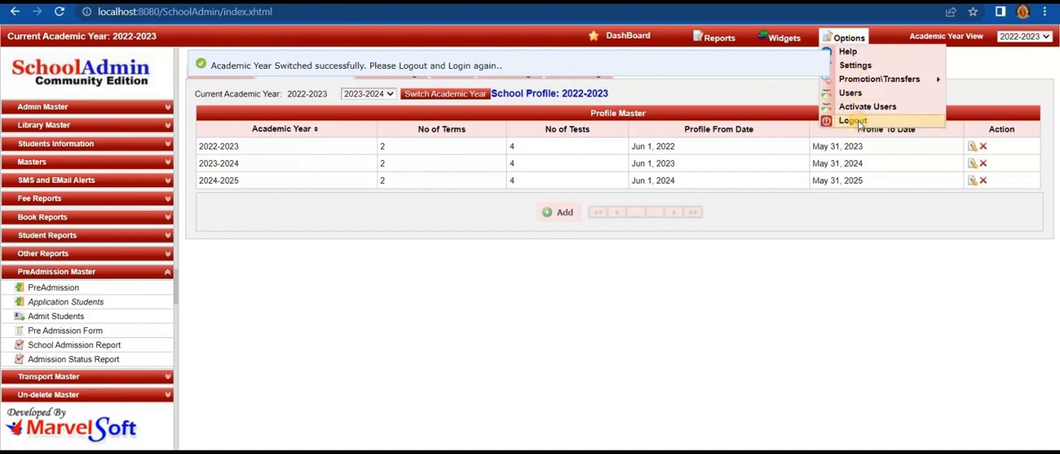
click(858, 123)
click(612, 223)
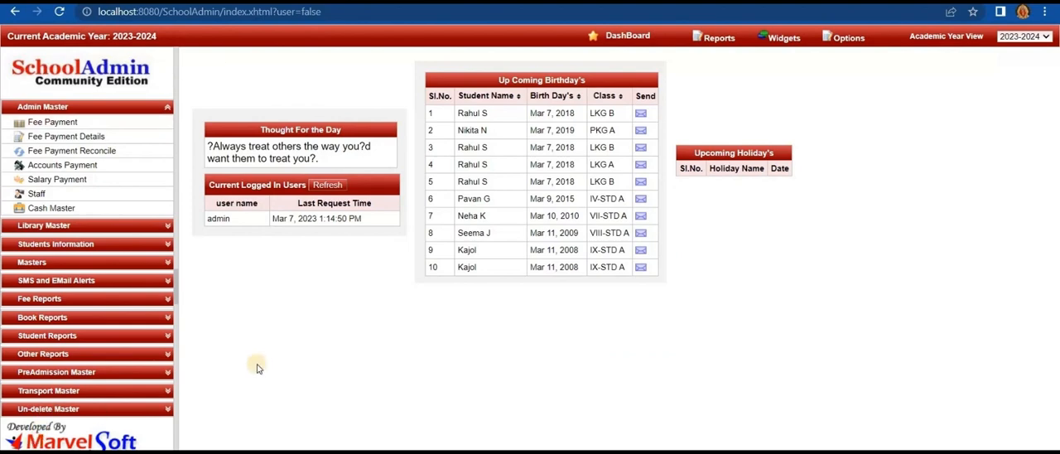
- Preview the Students Count Report and read it through to the school total
click(128, 336)
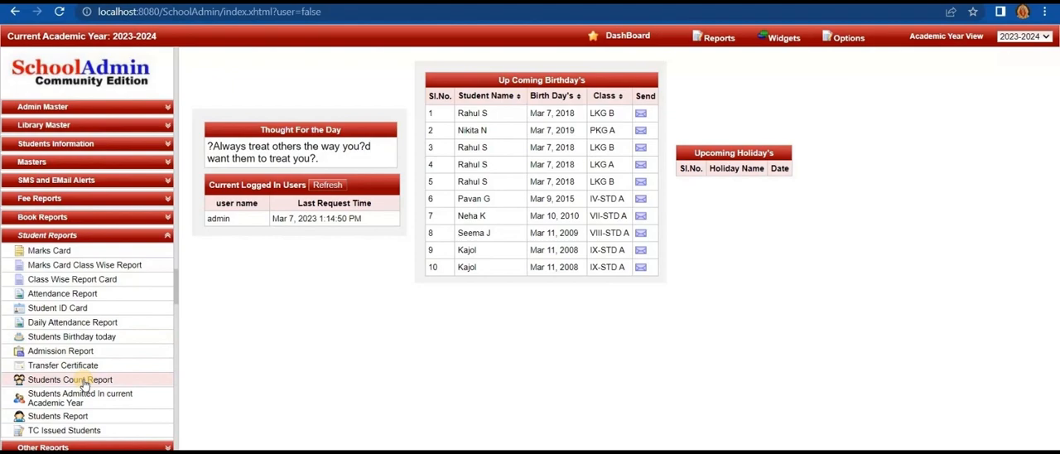
click(83, 384)
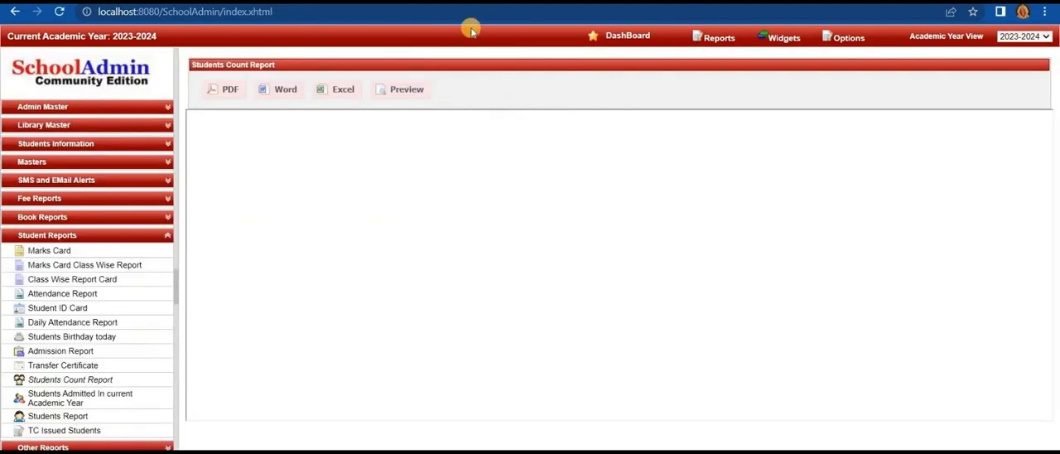
click(407, 90)
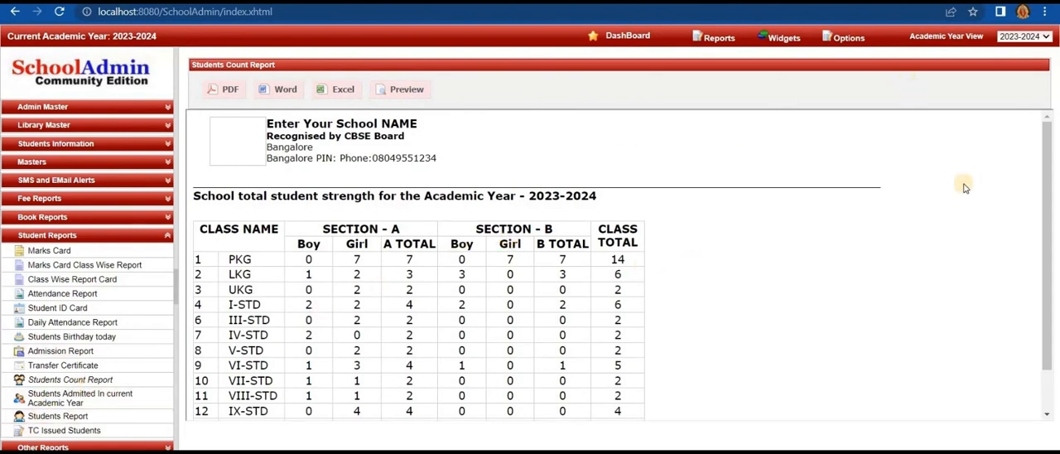
scroll(1045, 249, down, 1)
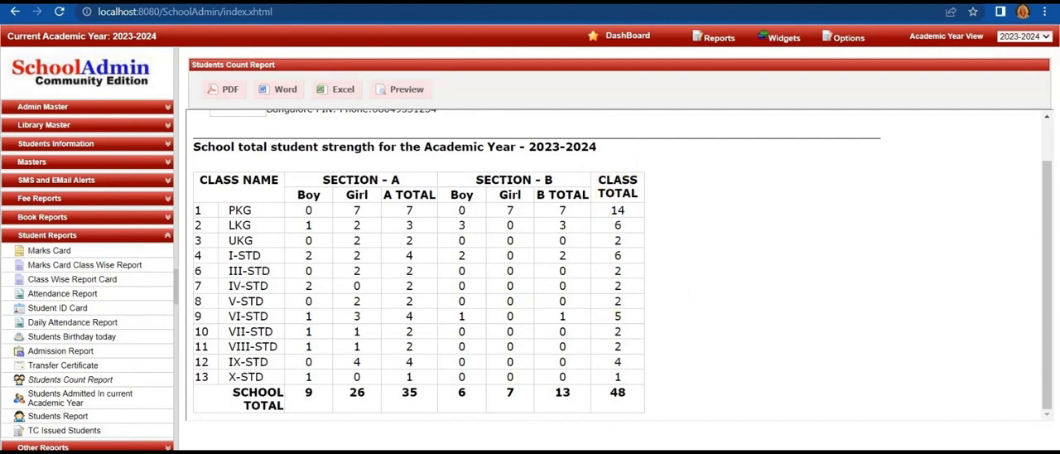
- Preview the report of students admitted in the current academic year and look through its rows
click(101, 401)
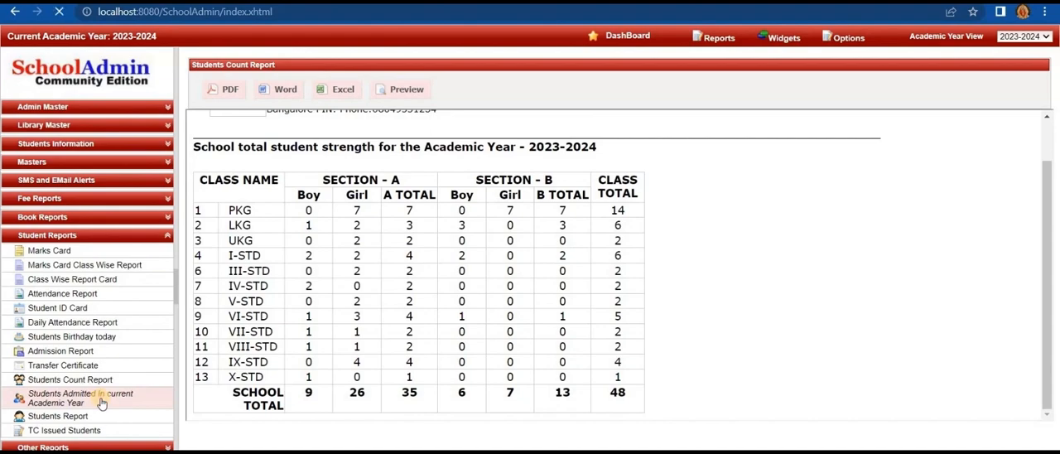
click(402, 91)
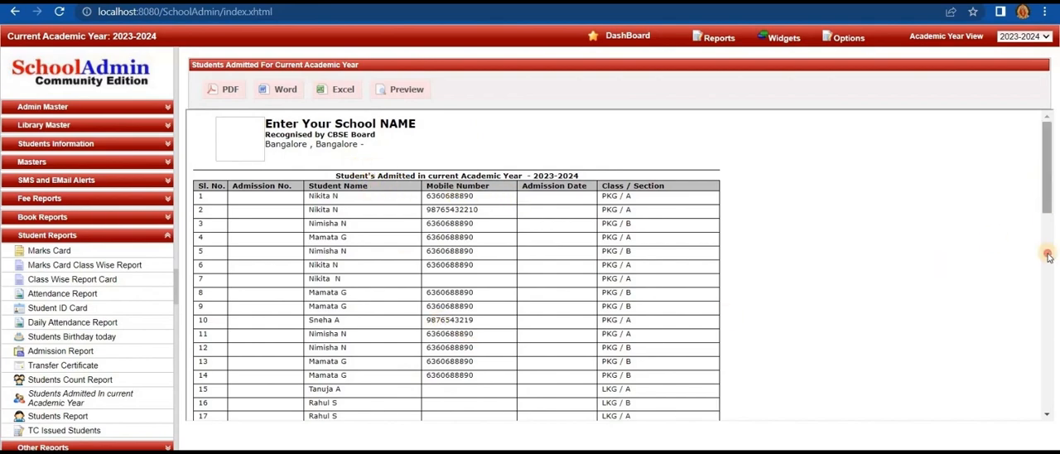
drag(1044, 183, 1053, 410)
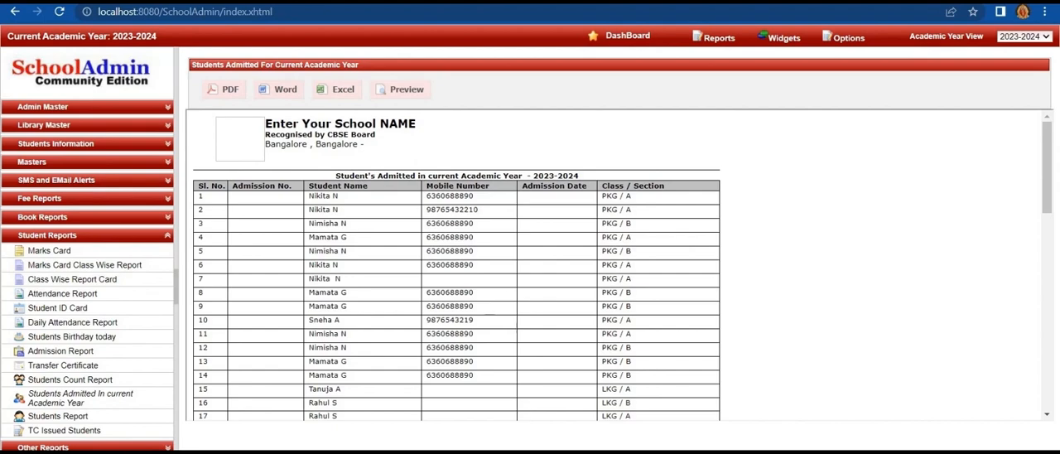
- Find all students of class PKG, section A, in the Student Master and check the student choices
click(56, 144)
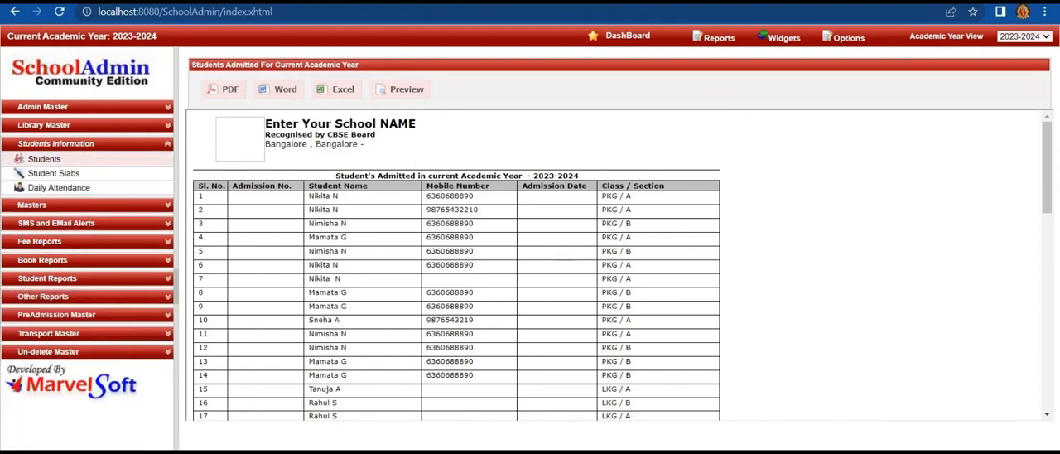
click(44, 158)
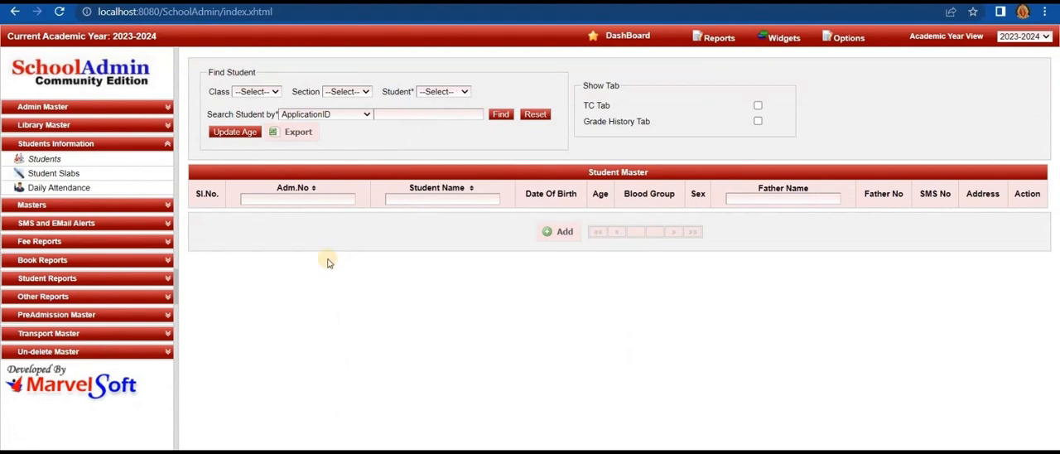
click(259, 92)
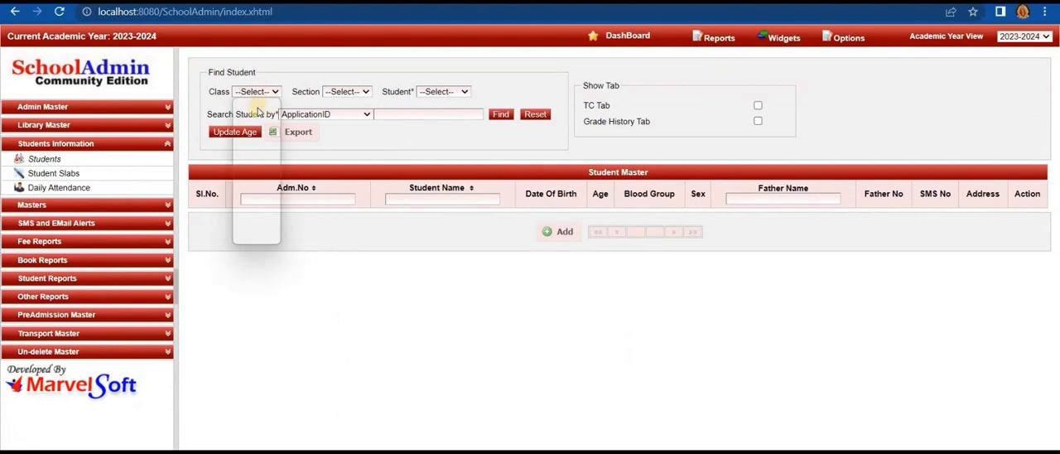
click(258, 110)
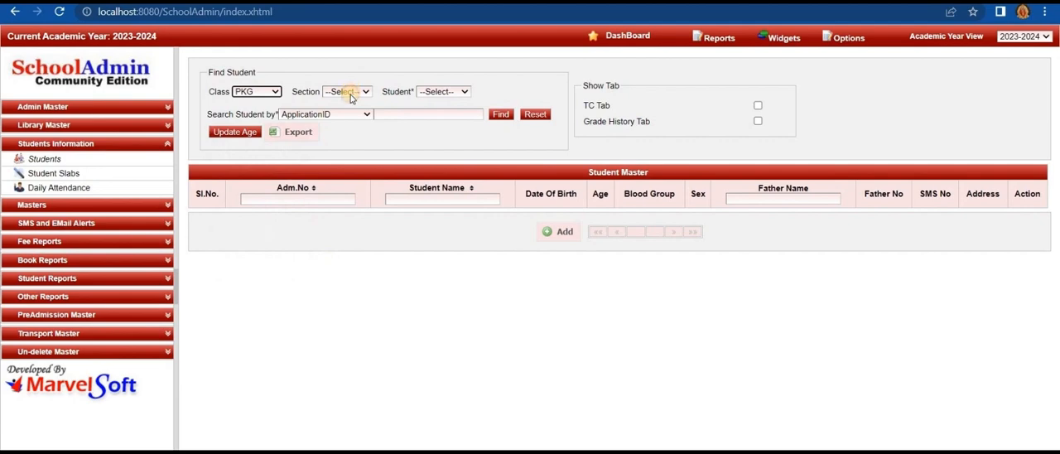
click(348, 92)
click(347, 113)
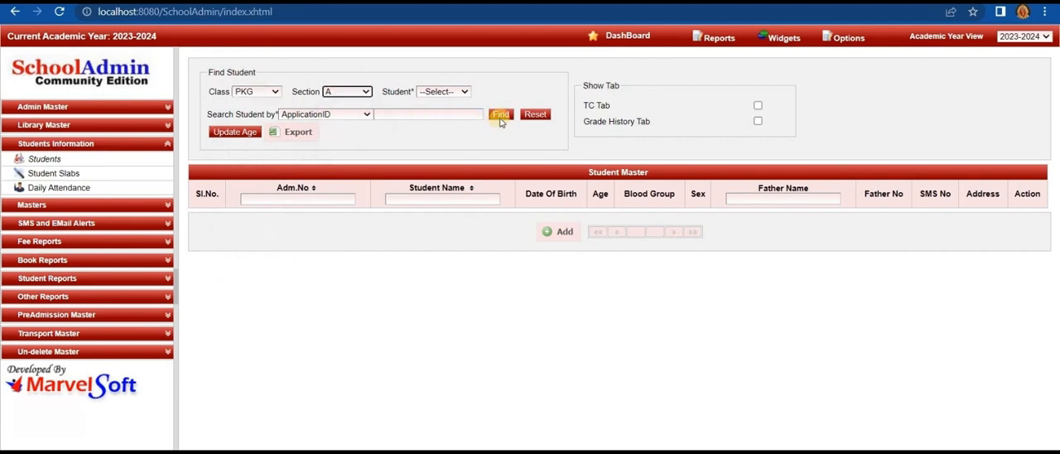
click(500, 116)
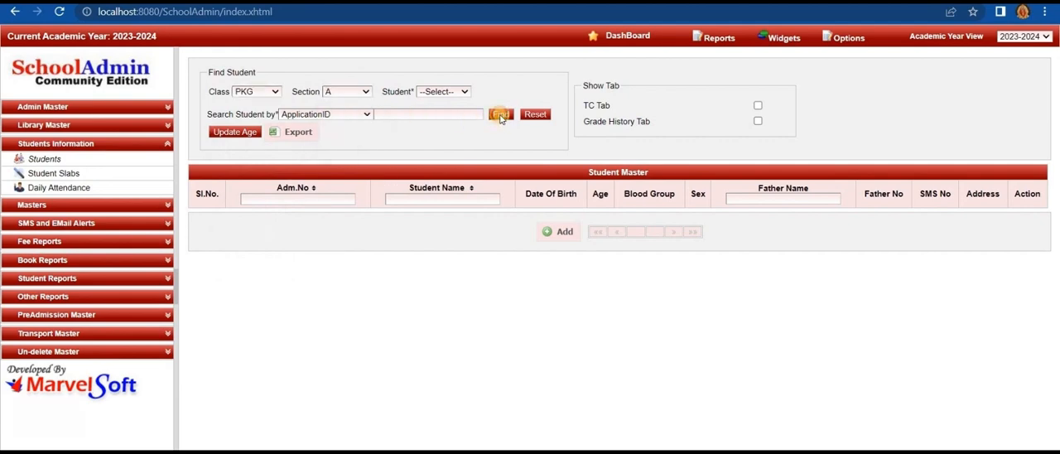
click(464, 92)
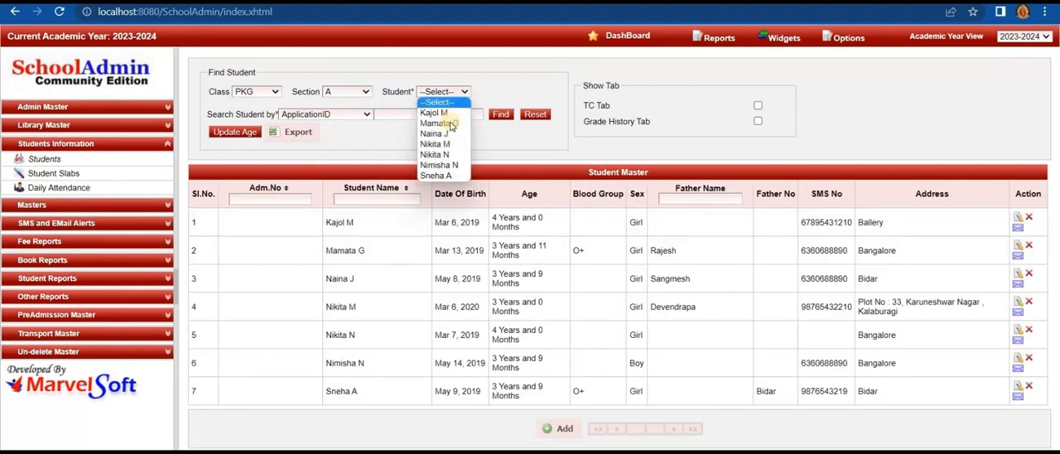
click(521, 86)
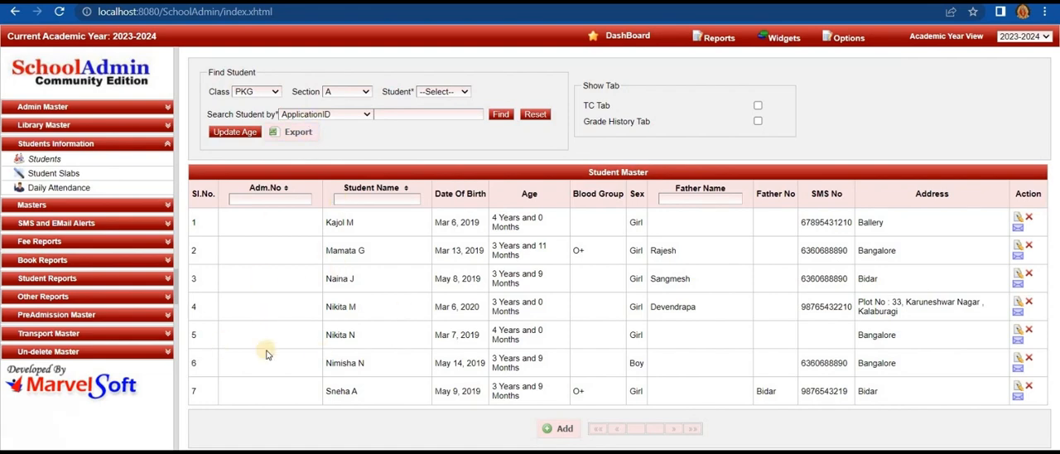
- Start a new student record, enter the student's first and last name, and set the class to PKG
click(561, 428)
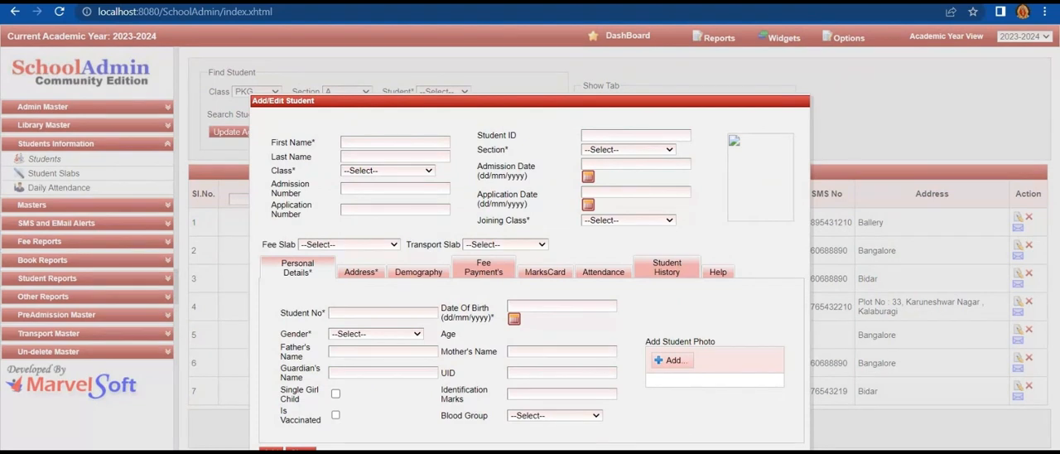
click(363, 142)
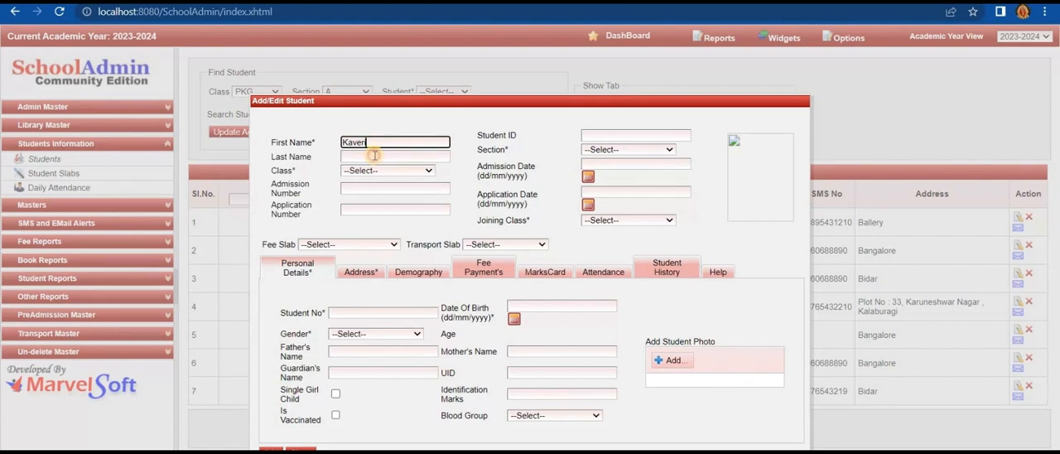
click(374, 155)
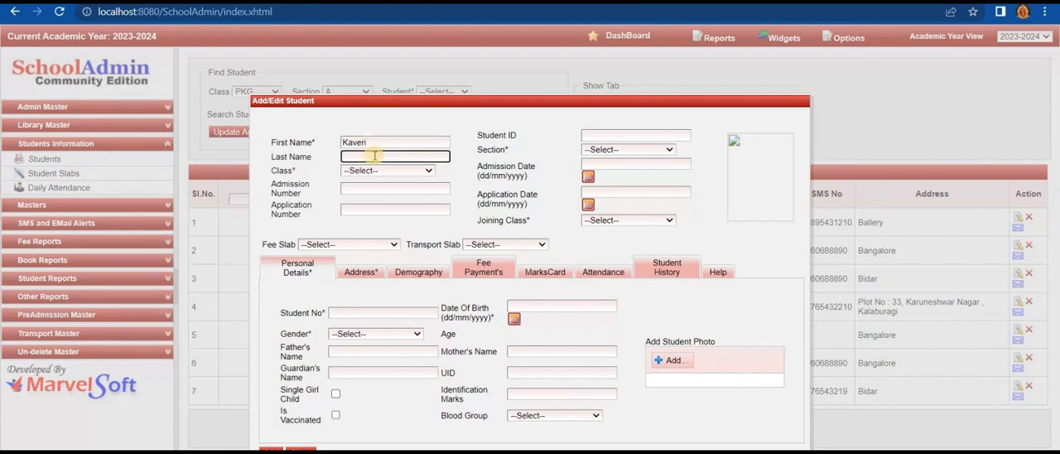
text(G)
click(386, 171)
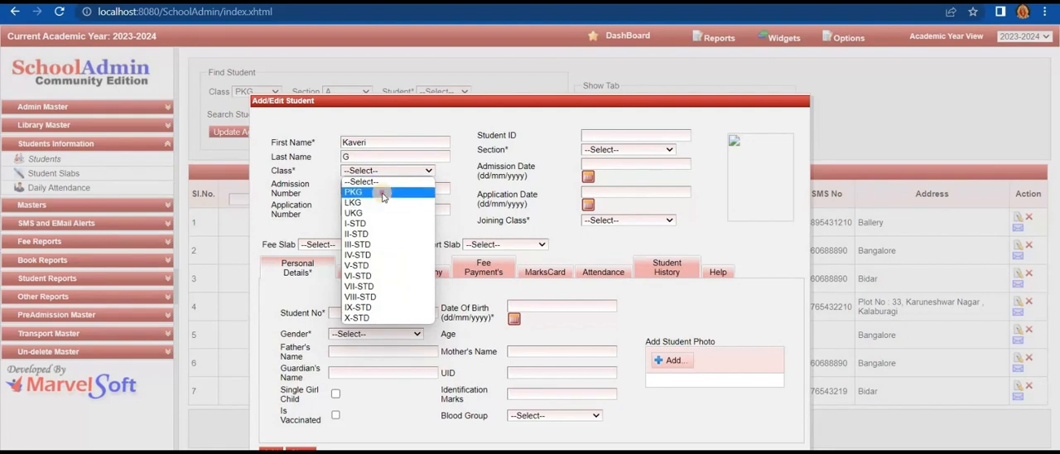
click(382, 194)
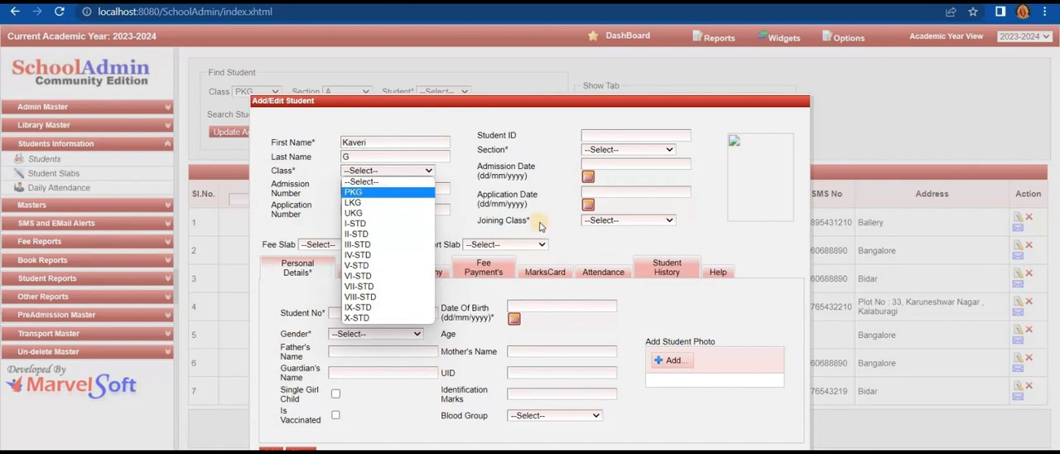
- Set the new student's joining class to PKG and the section to A
click(596, 226)
click(595, 241)
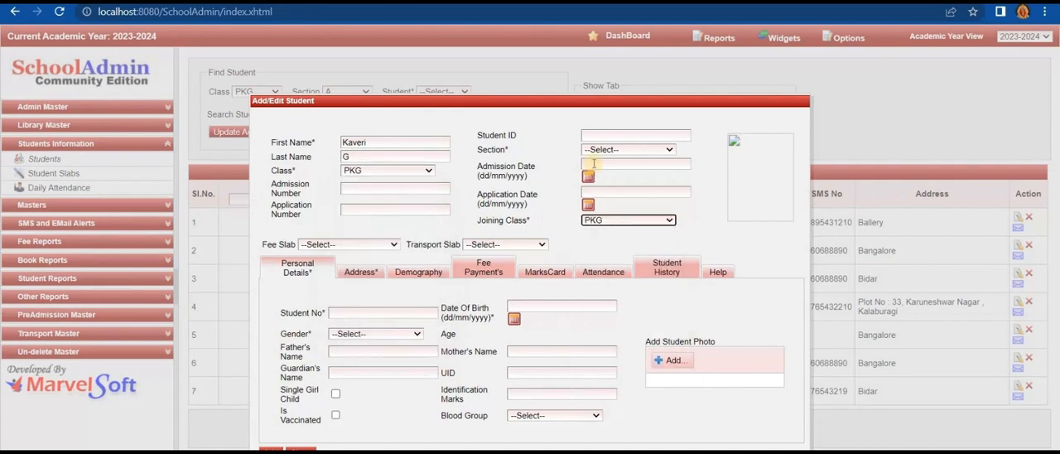
click(593, 150)
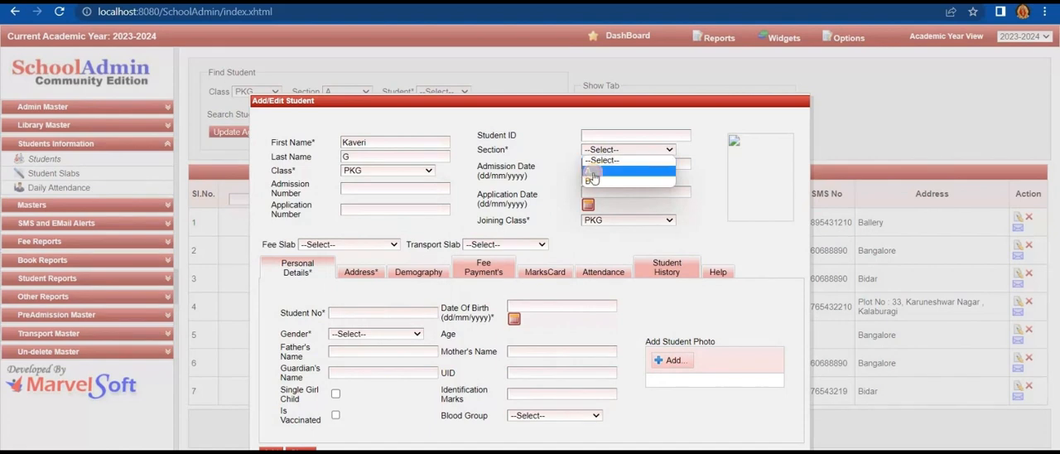
click(593, 171)
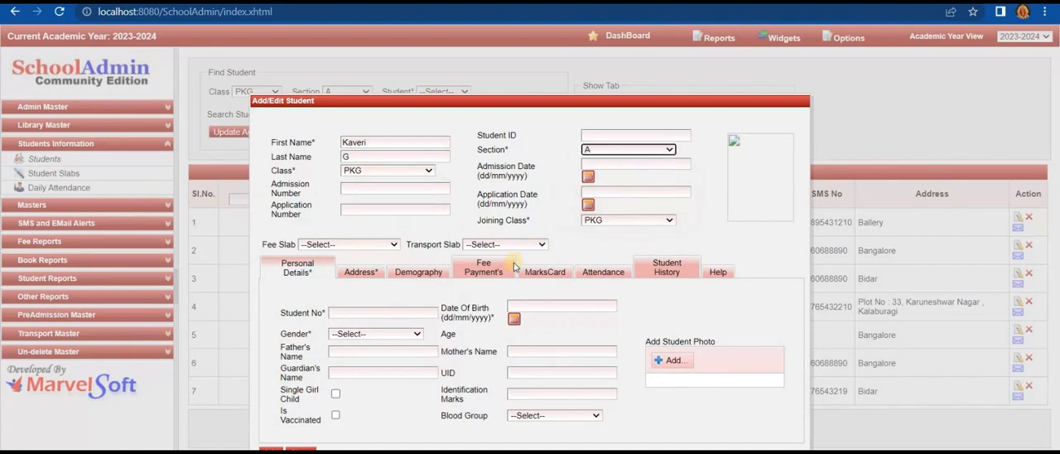
- Set the student's gender to Girl and enter the student number in the personal details
click(377, 333)
click(377, 365)
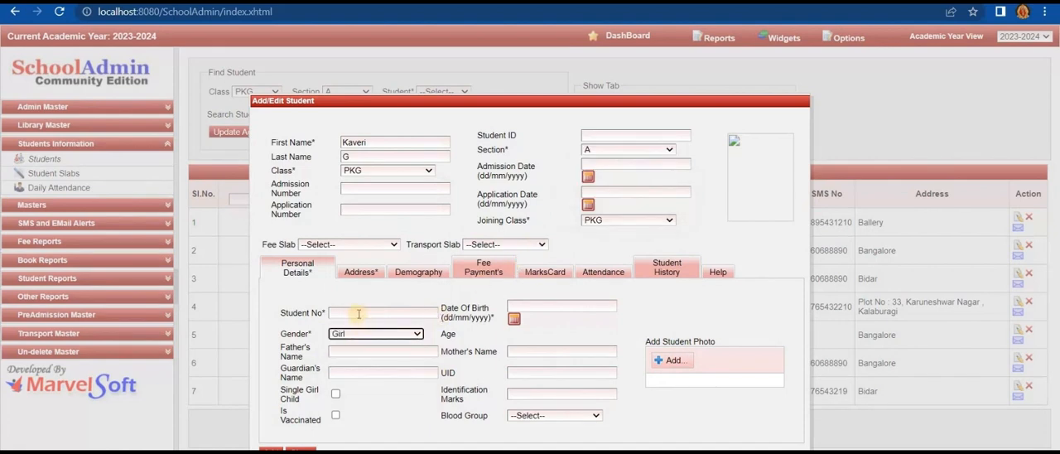
click(359, 314)
text(13)
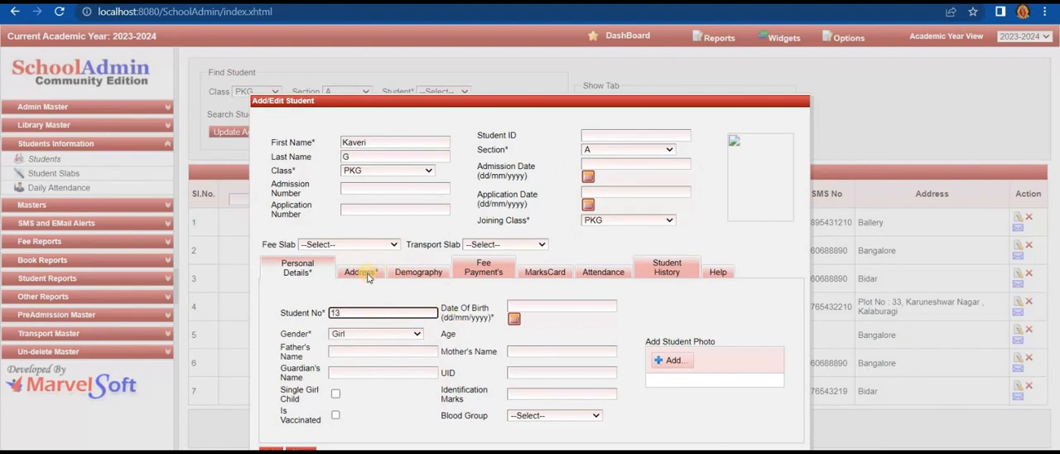
- Pick the student's date of birth from the calendar
click(513, 320)
click(513, 322)
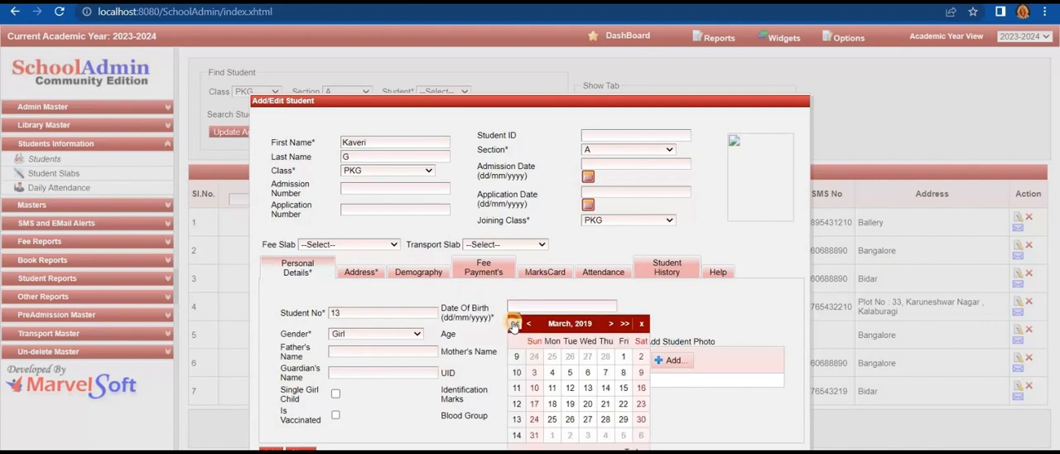
click(513, 323)
click(513, 323)
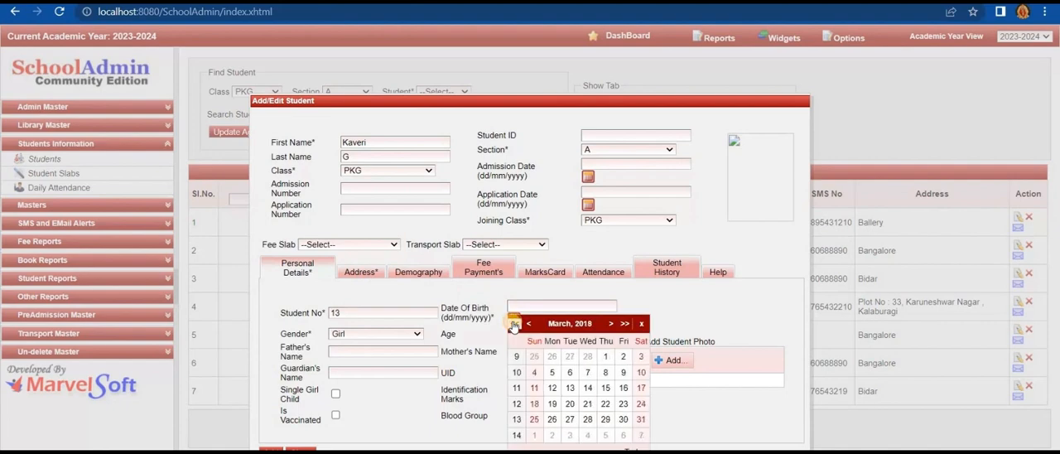
click(514, 323)
click(514, 323)
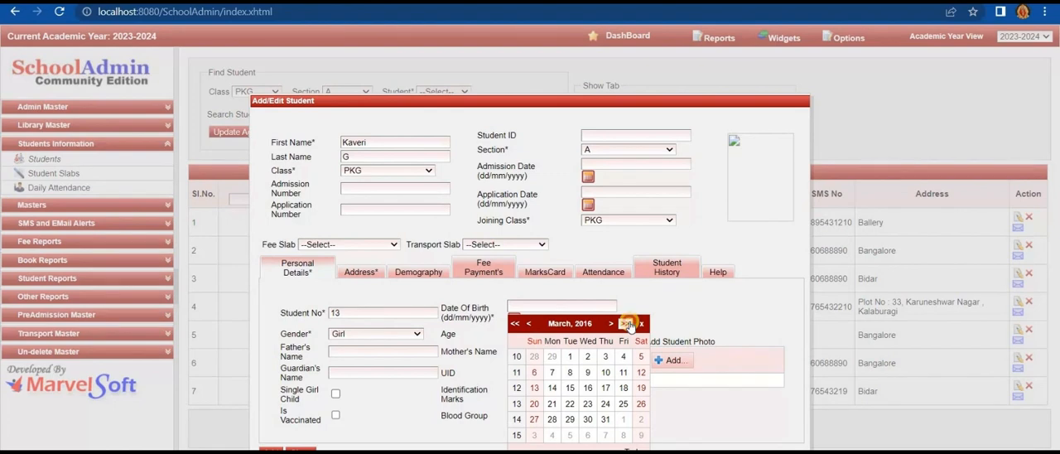
click(628, 323)
click(628, 324)
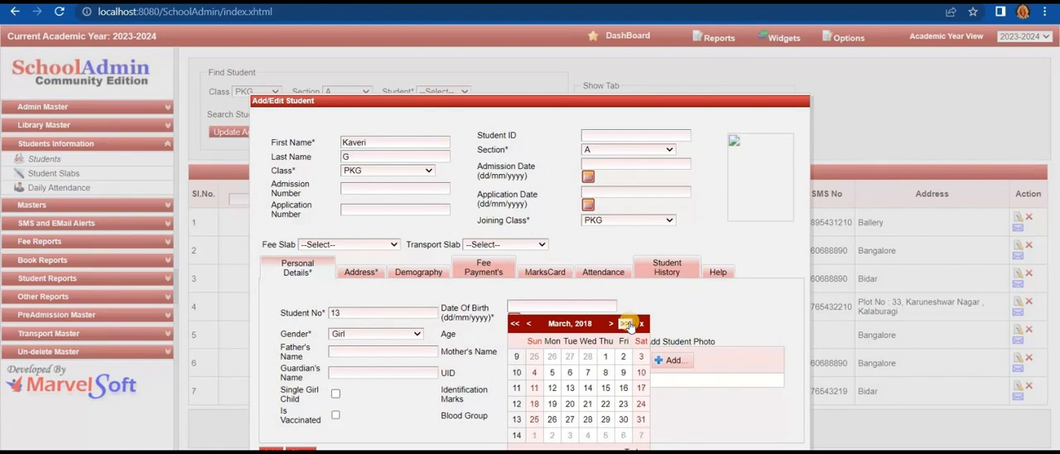
click(629, 324)
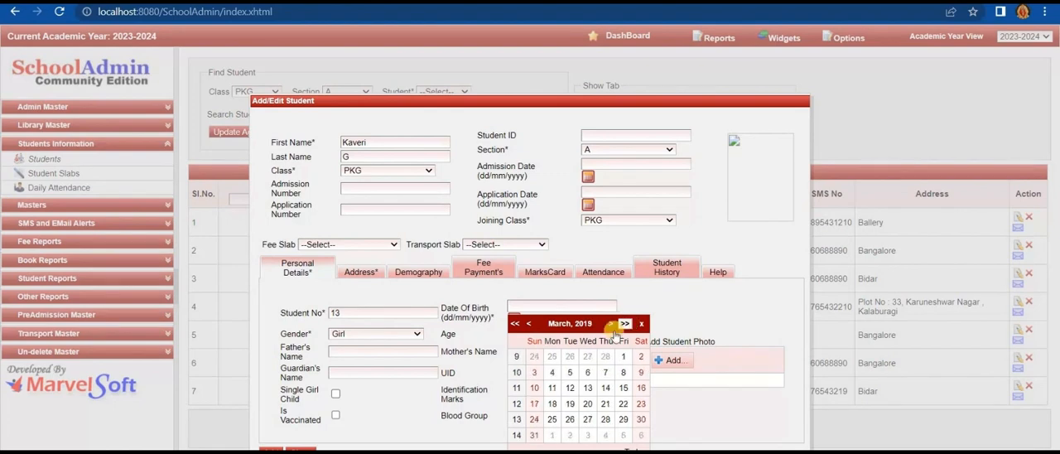
click(590, 375)
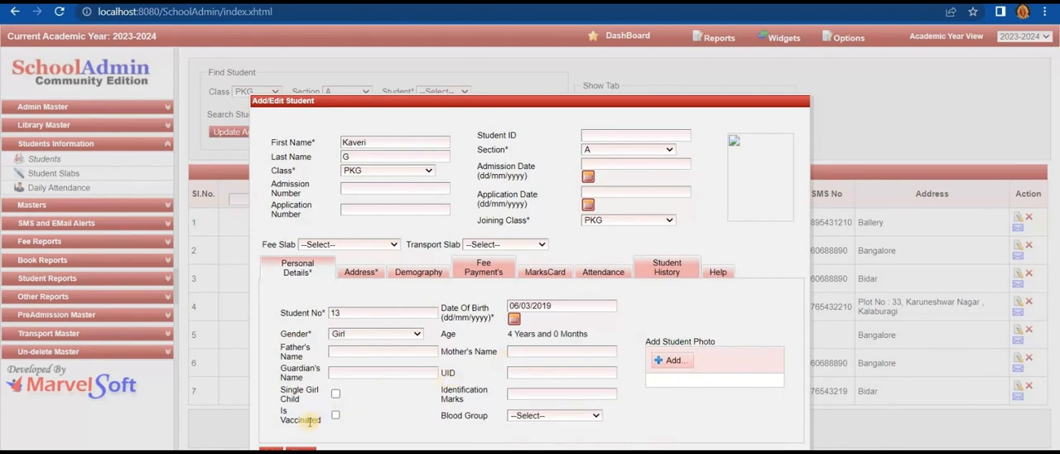
- Enter the student's postal address in the address details
click(357, 278)
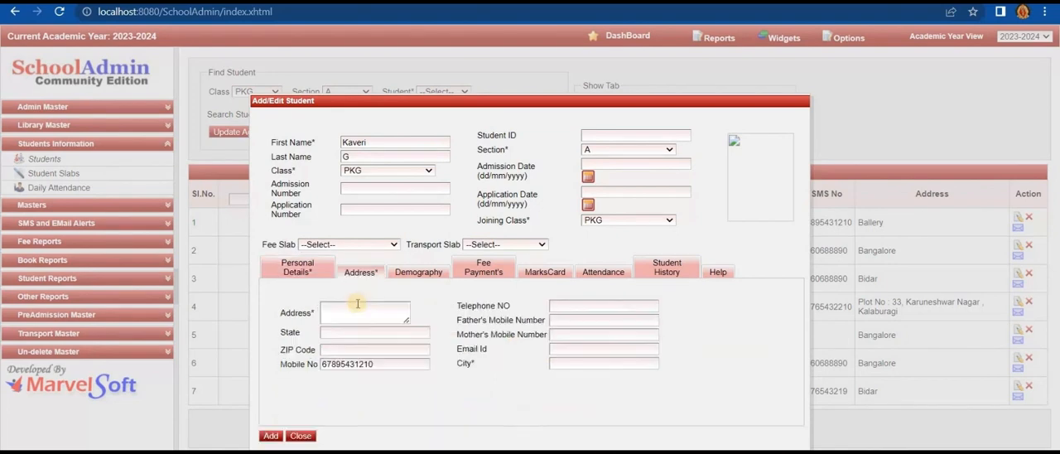
click(361, 308)
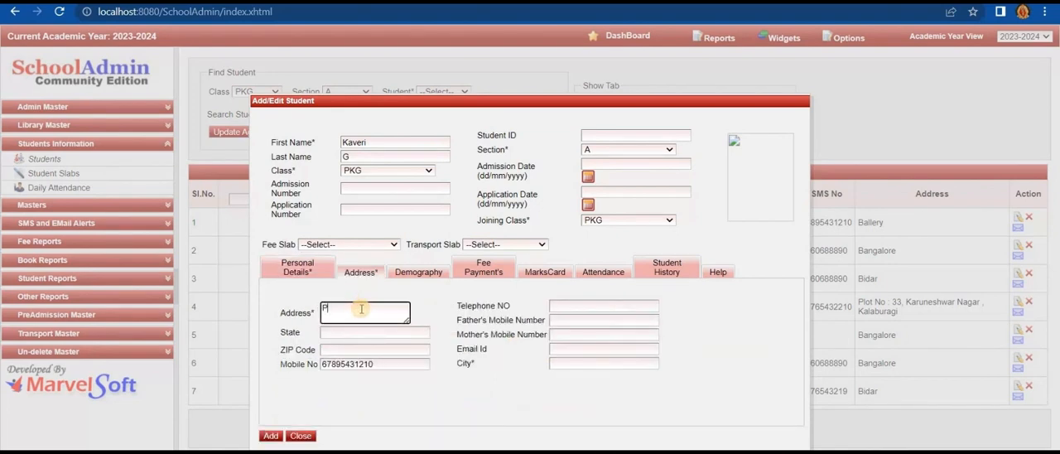
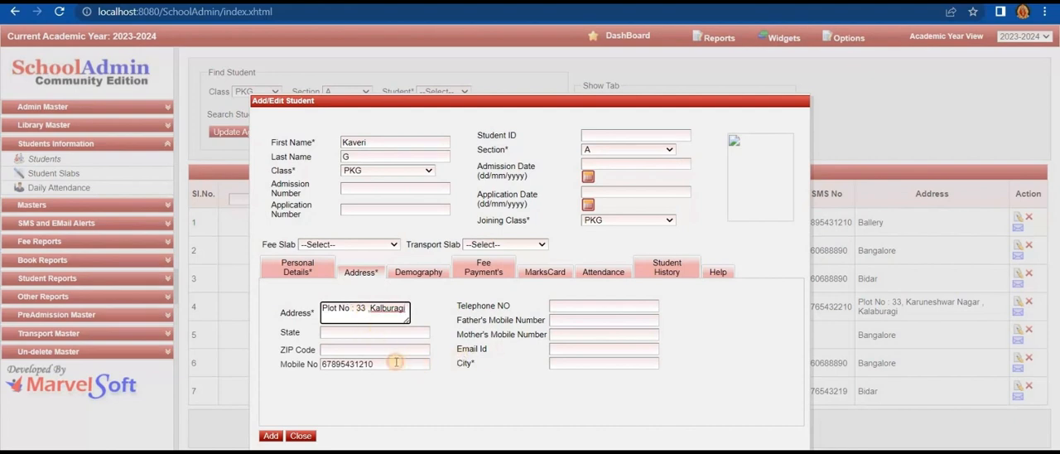
- Replace the prefilled mobile number with the student's own number and fill in the city
drag(395, 361, 319, 367)
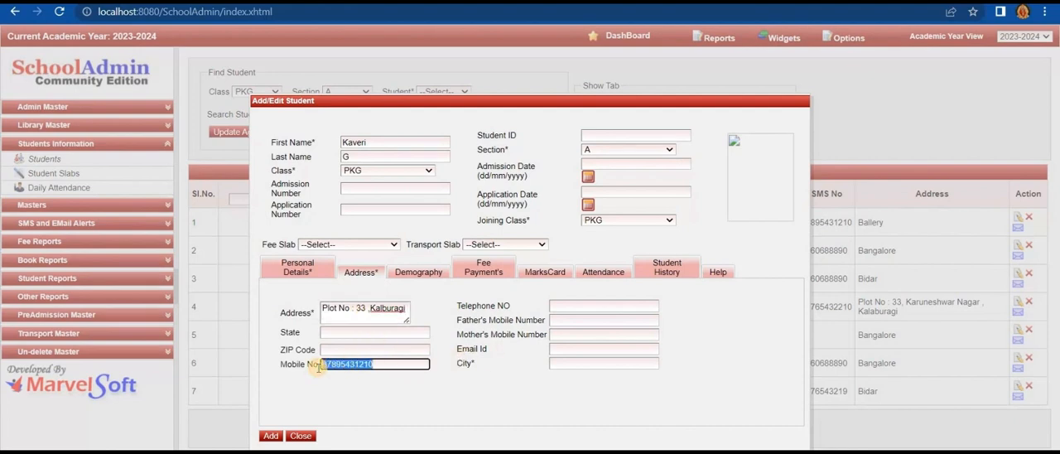
key(BackSpace)
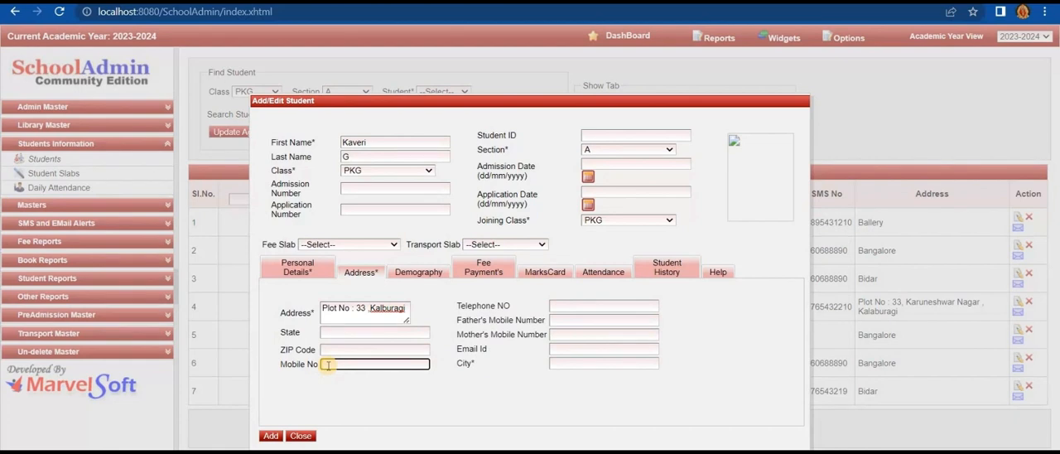
text(9876543210)
click(578, 365)
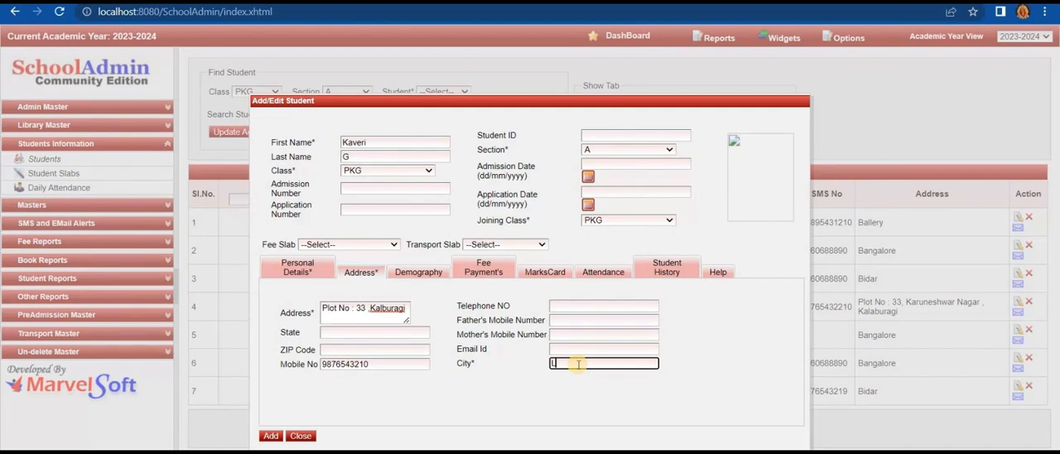
text(Kalaburagi)
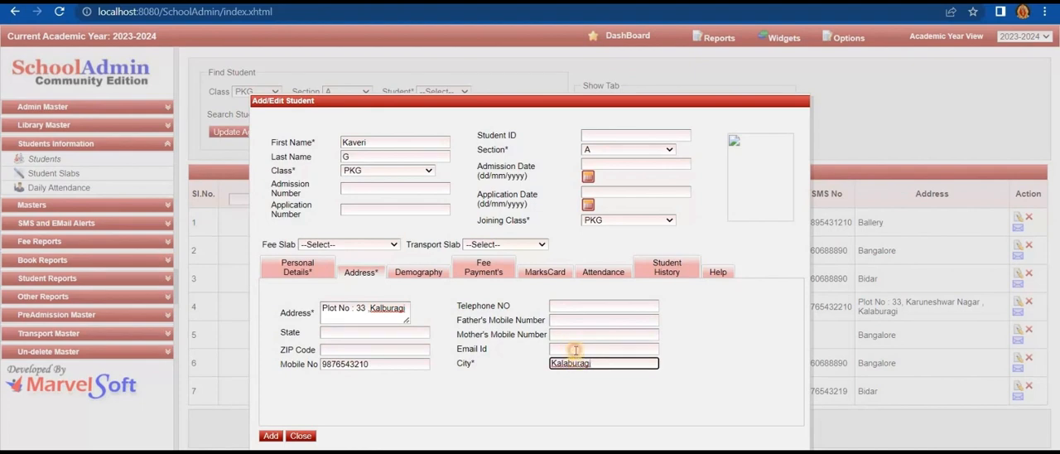
- Fill in the student's e-mail address in the contact details
click(576, 350)
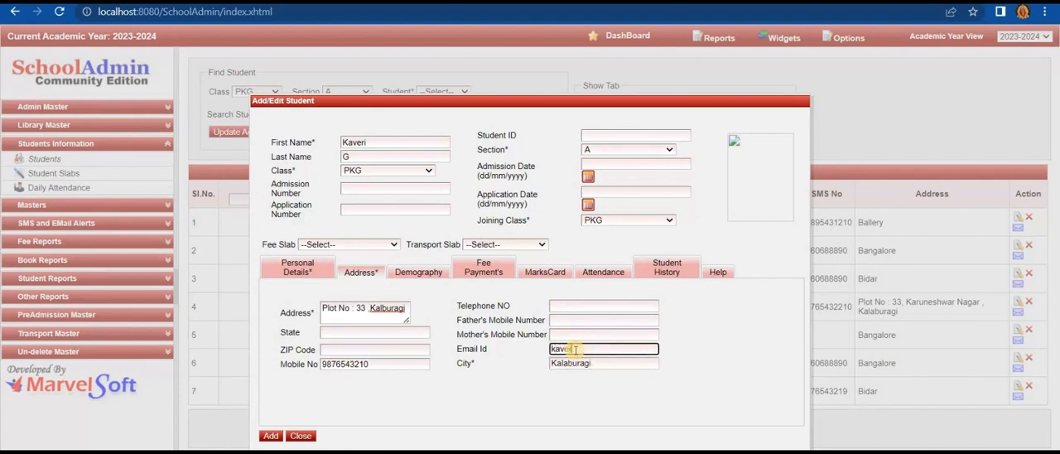
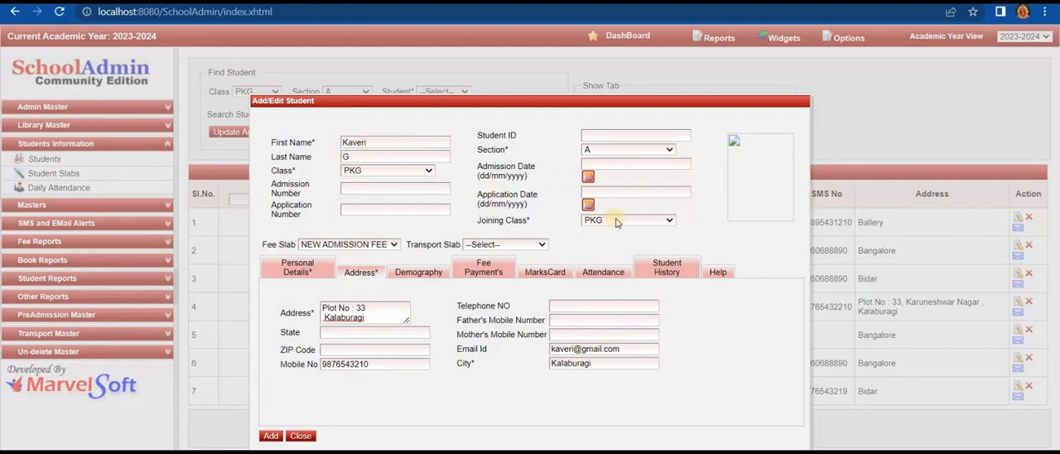
- Check the personal details and submit the new student record with the NEW ADMISSION FEE slab
click(297, 267)
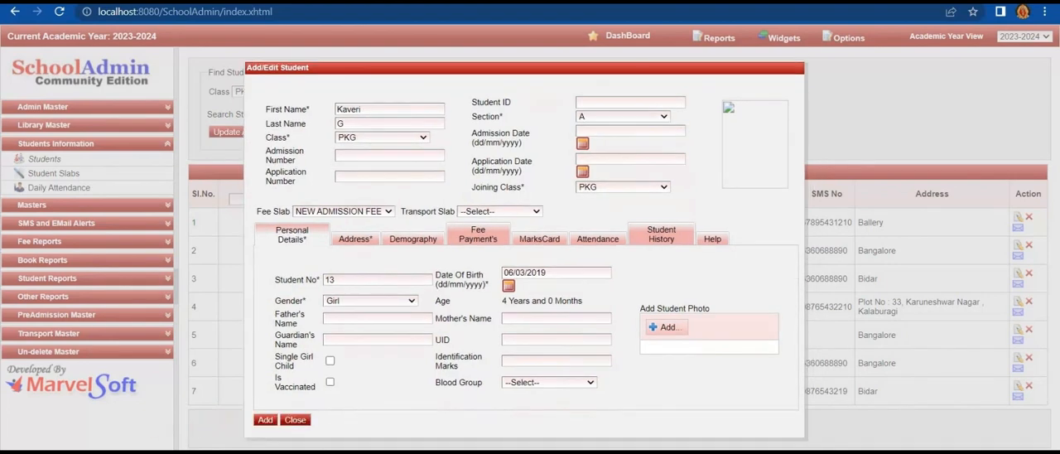
click(271, 421)
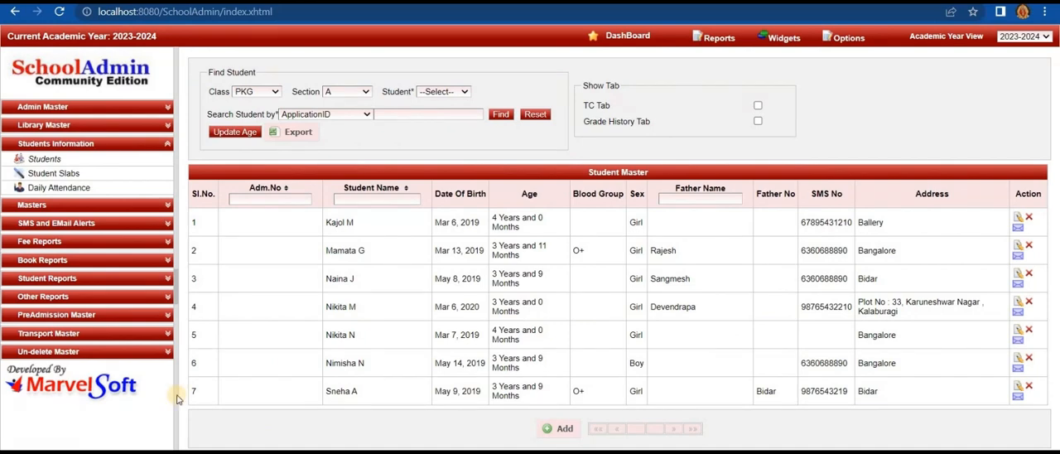
- Open the PreAdmission page of the PreAdmission Master
click(104, 314)
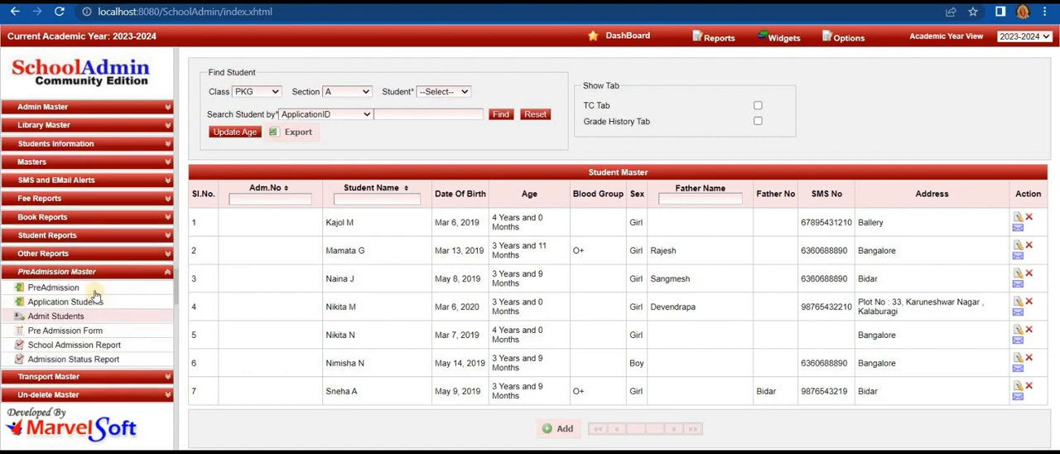
click(53, 287)
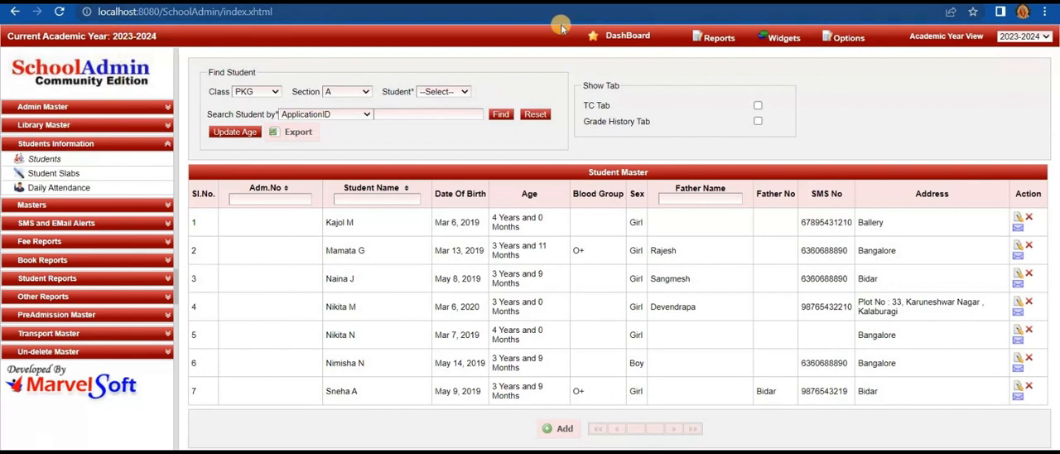
- Switch the school's current academic year to 2022-2023 in the settings and confirm the switch
mouse_move(836, 41)
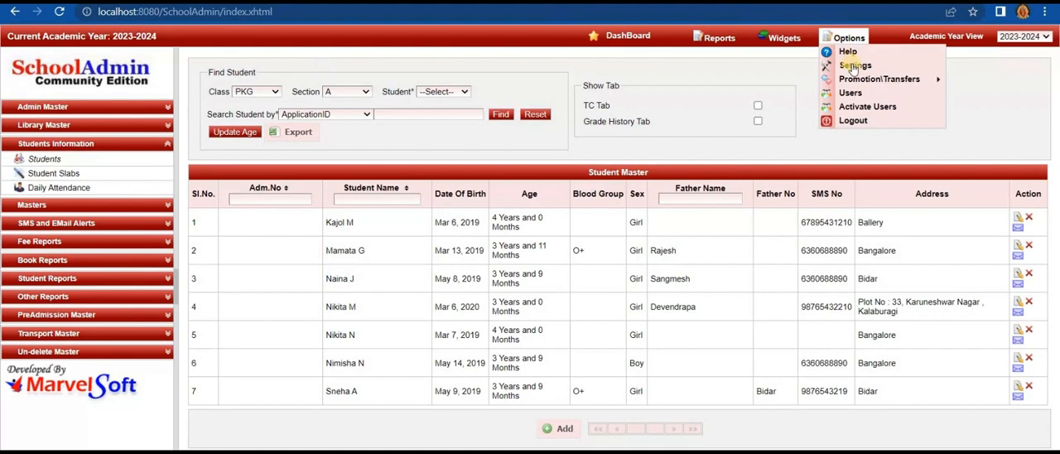
click(853, 66)
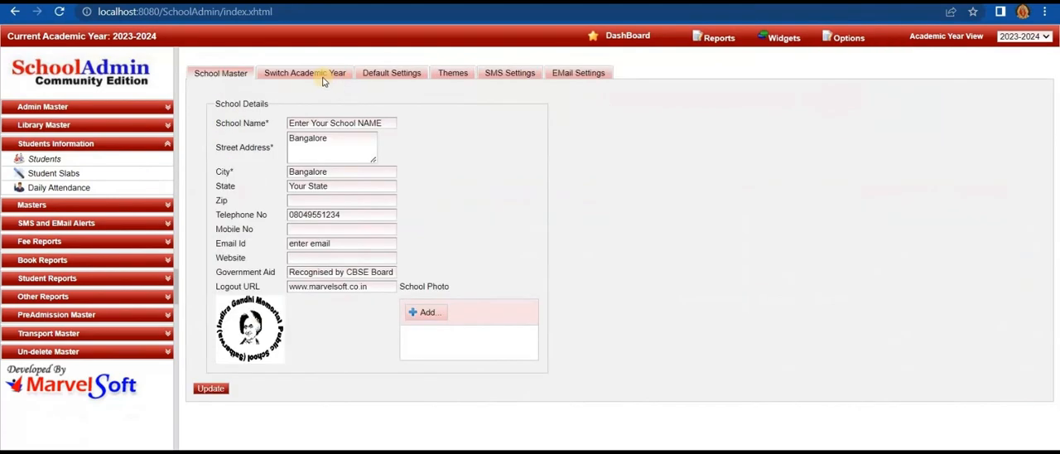
click(323, 76)
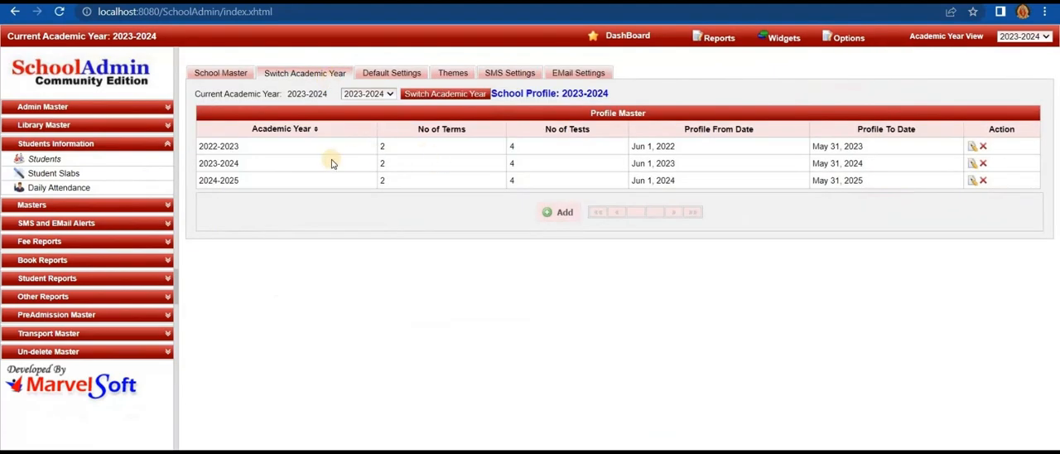
click(368, 94)
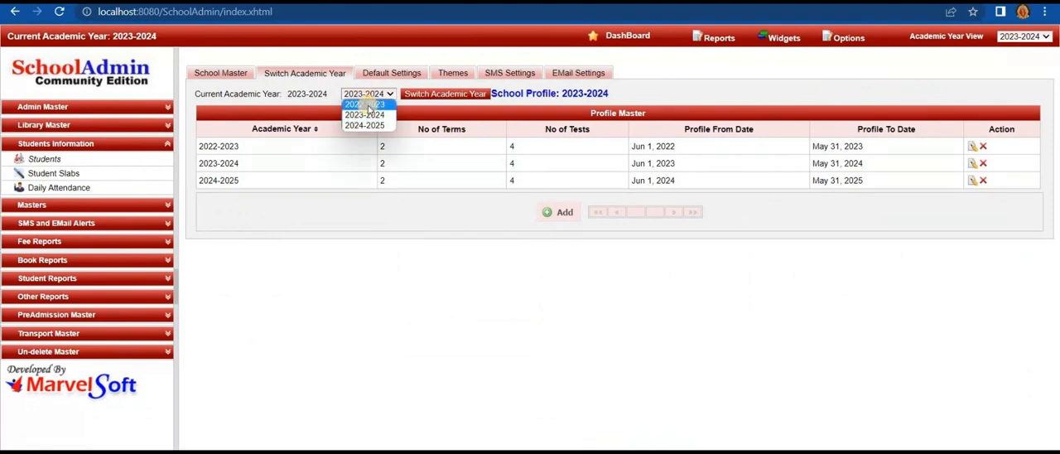
click(367, 105)
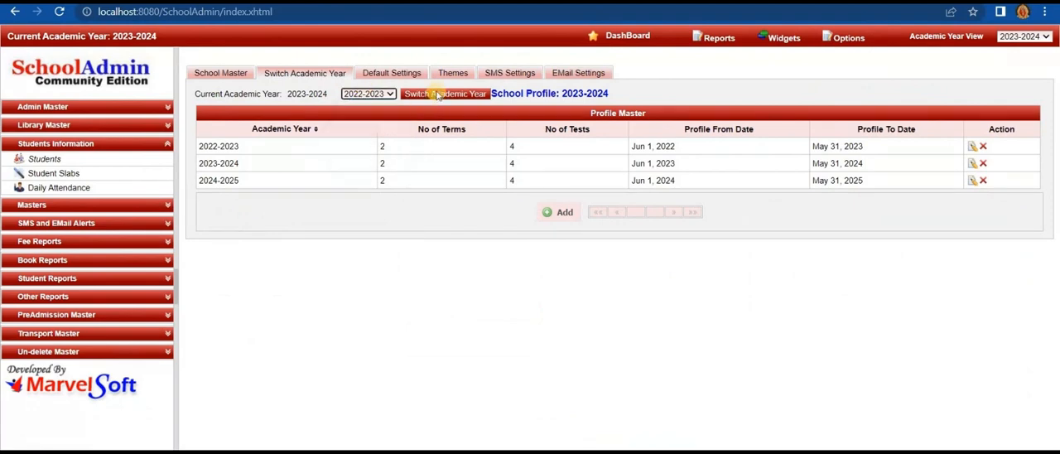
click(437, 95)
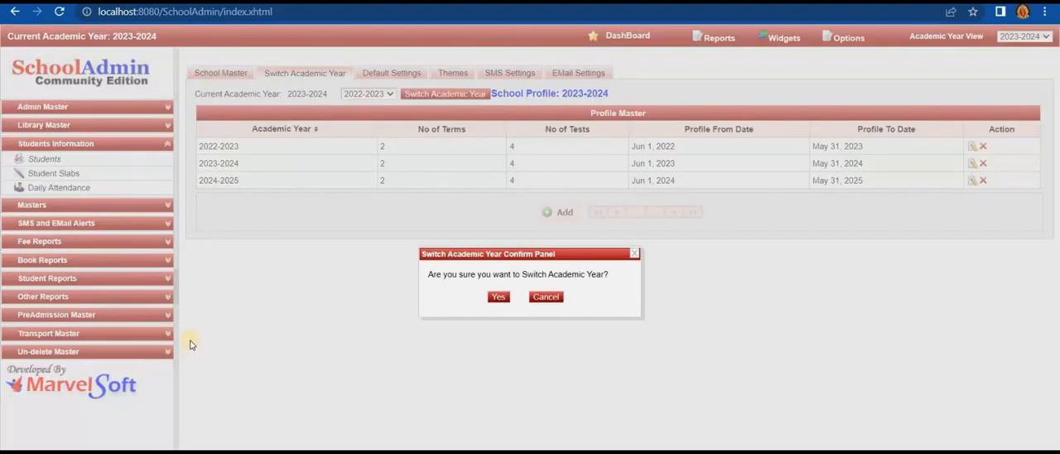
click(500, 300)
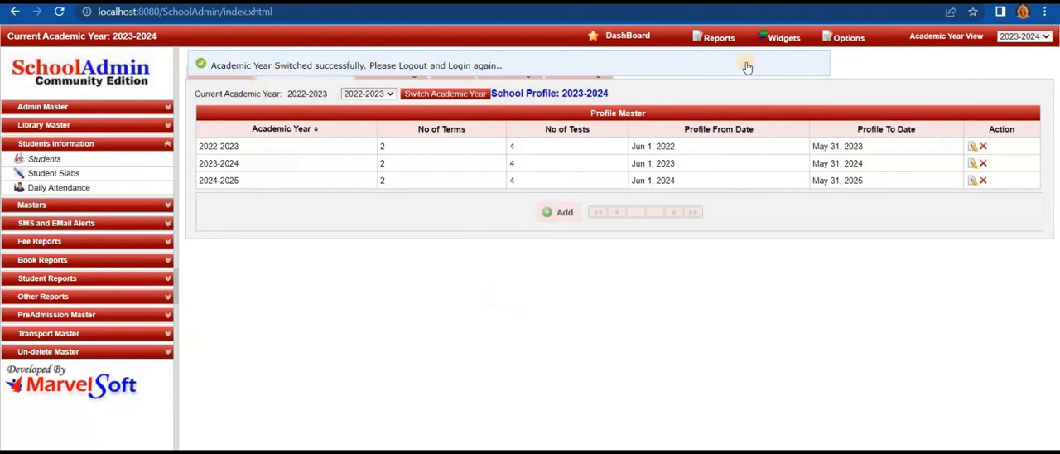
- Log out, log back in with the saved credentials, and dismiss the browser's password warning
click(847, 39)
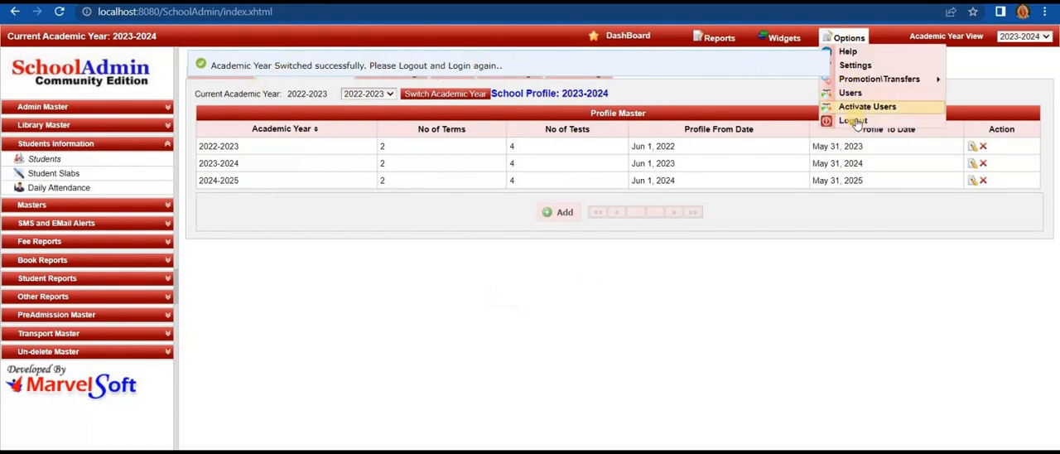
click(853, 121)
click(598, 222)
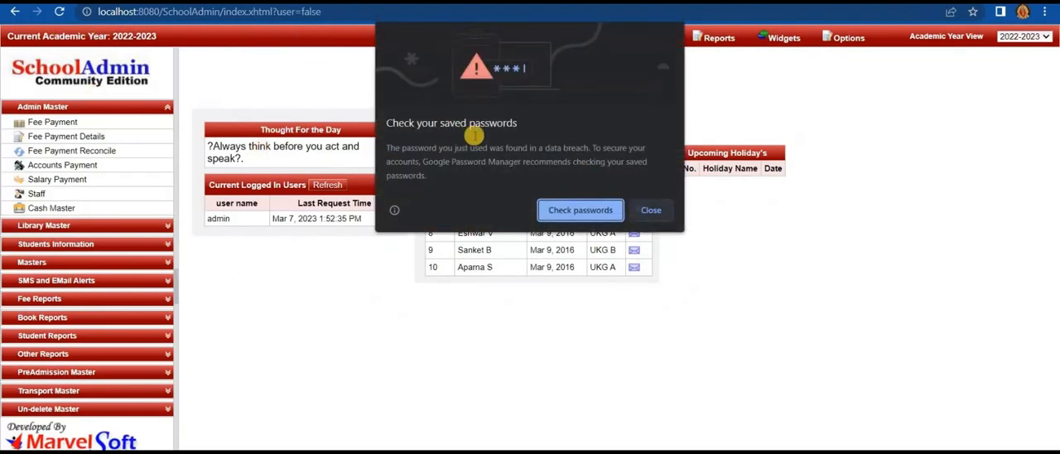
click(651, 211)
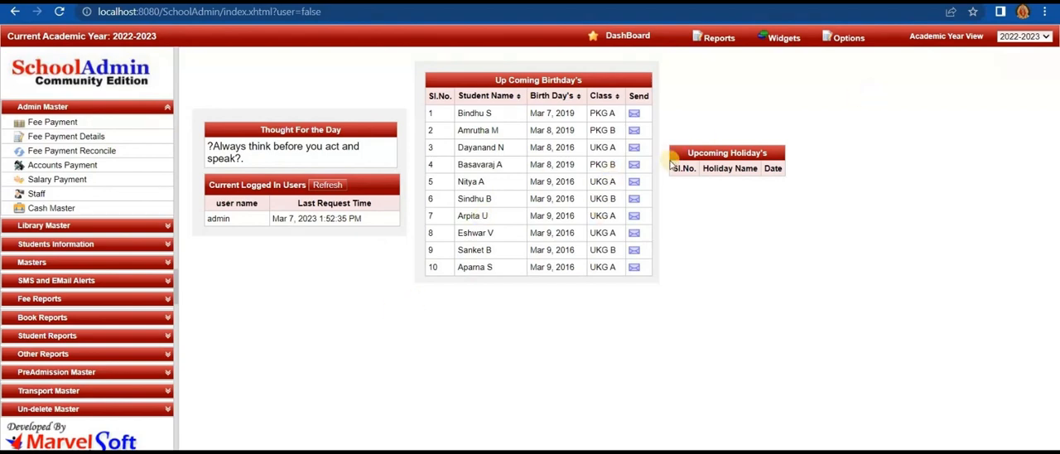
- Open the Promote Students page for promotions and transfers
click(845, 38)
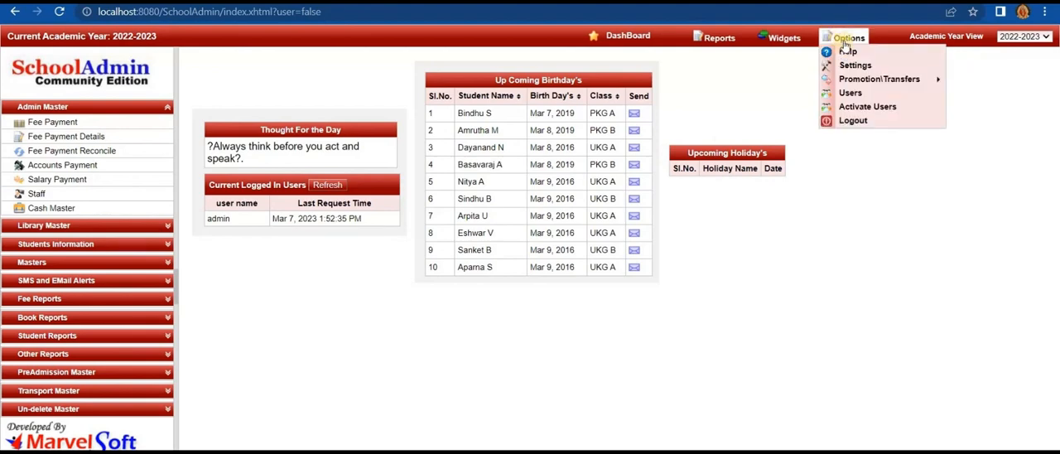
mouse_move(858, 82)
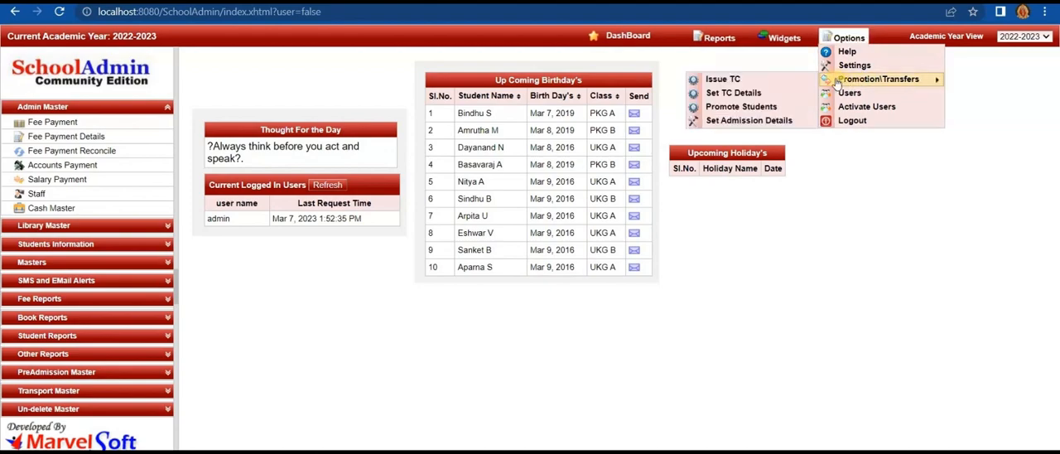
click(800, 108)
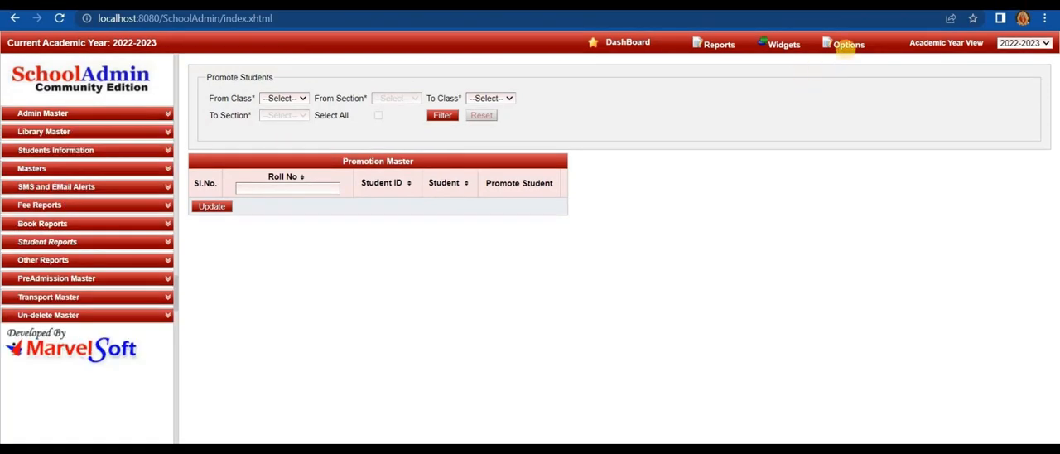
- Open the Issue TC page and find all students of class X-STD, section A
click(848, 37)
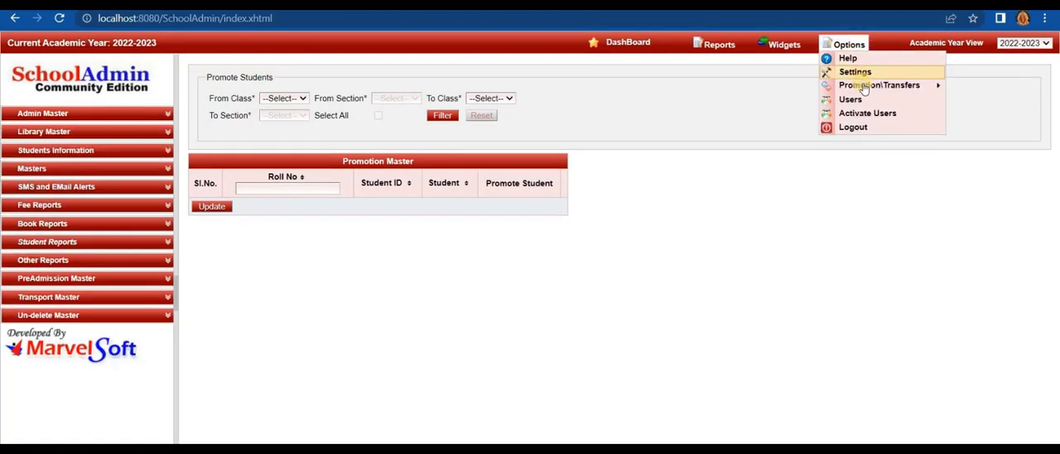
mouse_move(864, 89)
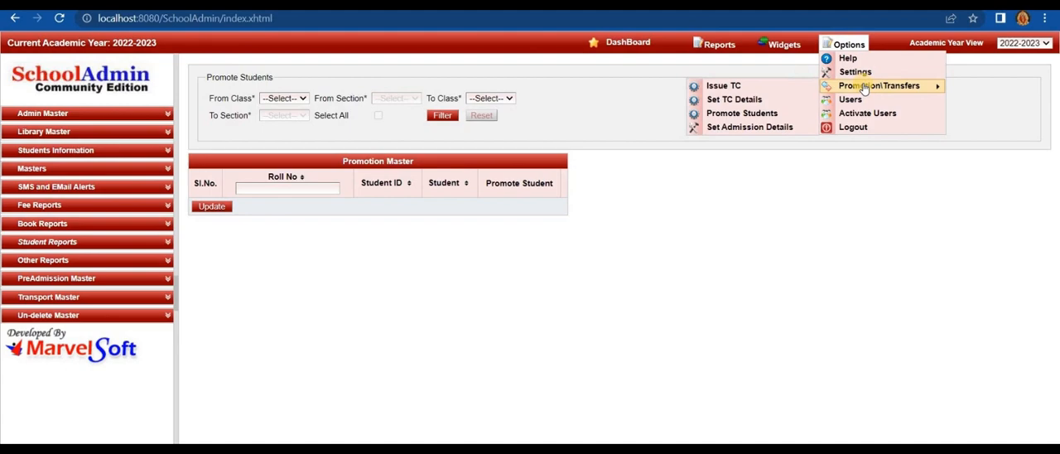
click(786, 87)
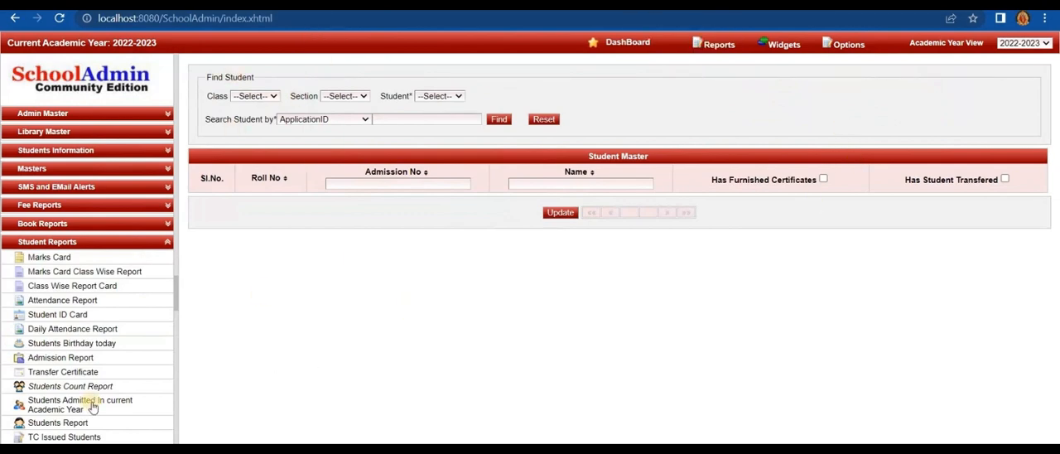
click(254, 96)
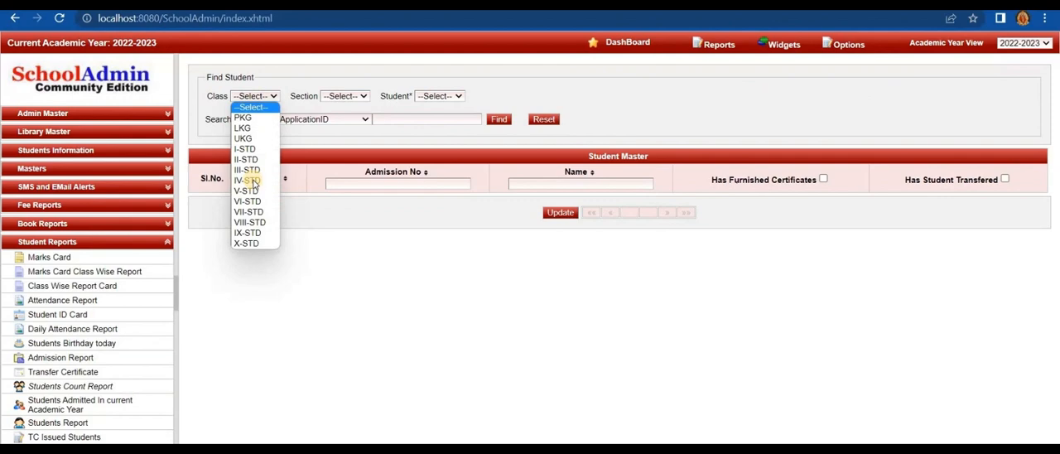
click(247, 243)
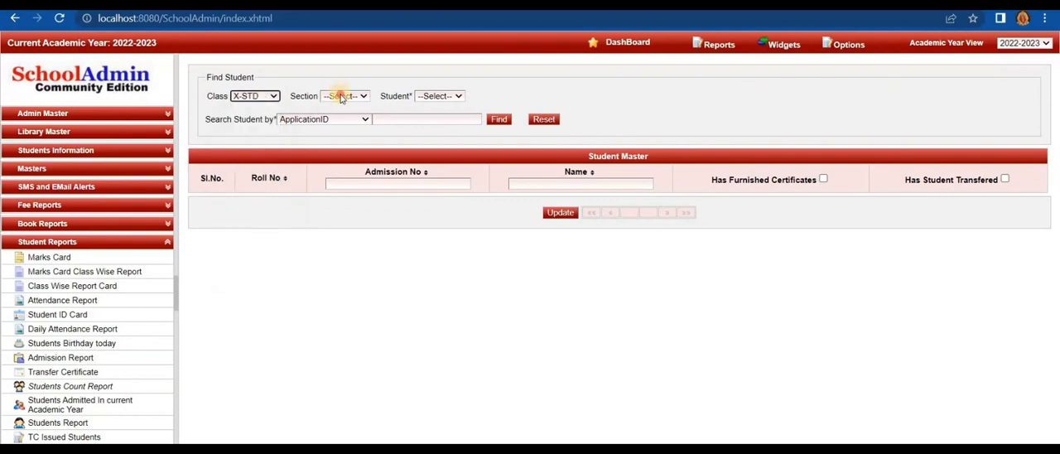
click(343, 96)
click(424, 98)
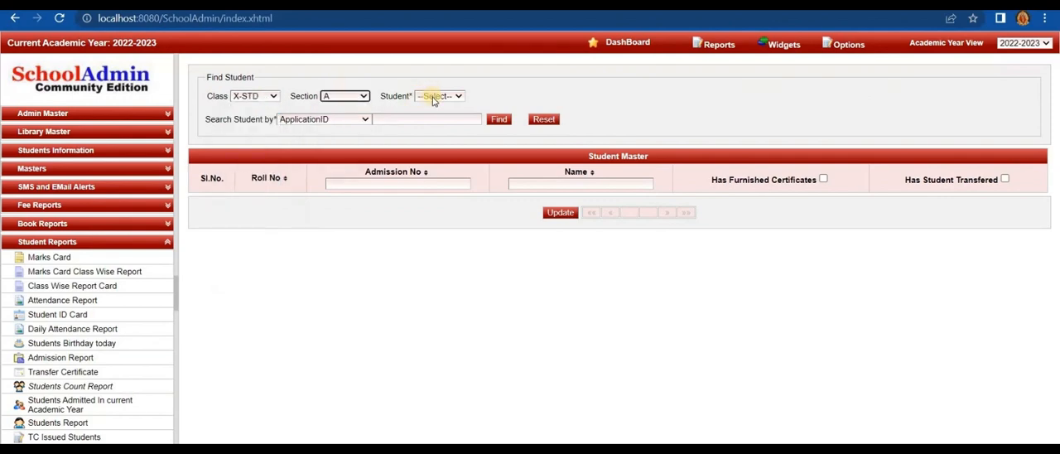
click(432, 96)
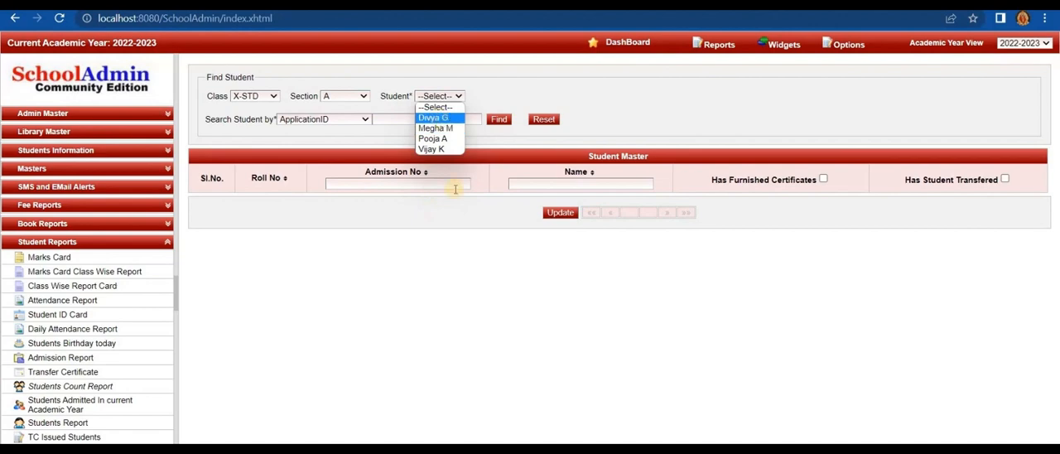
click(497, 122)
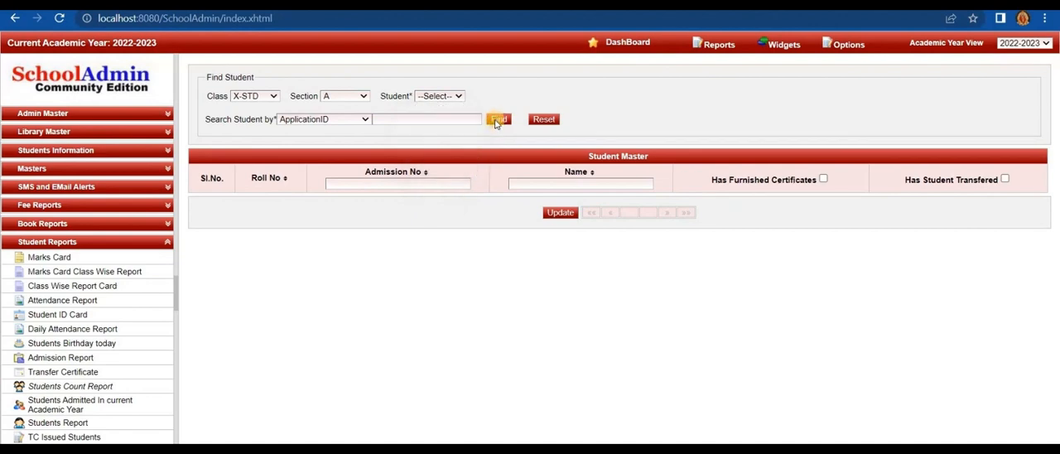
click(499, 120)
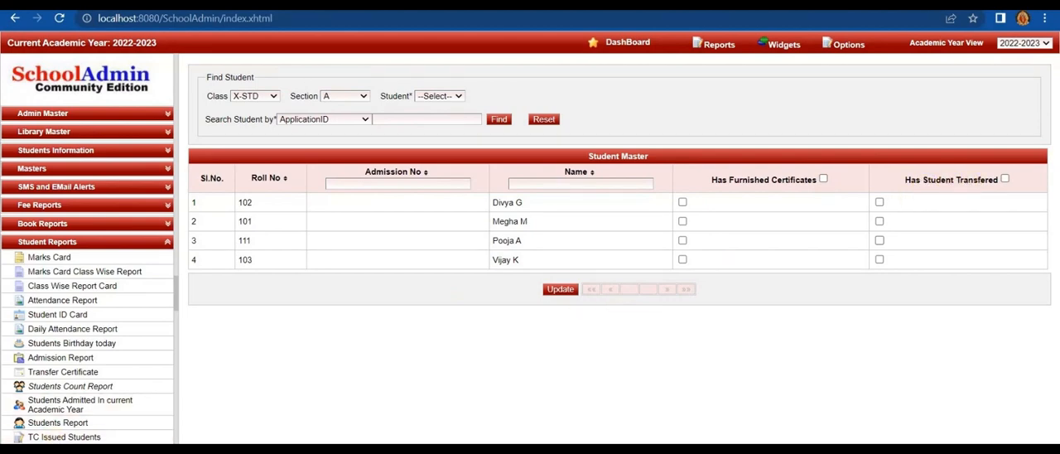
- Mark all listed X-STD students as having furnished certificates and as transferred, and update the records
click(824, 179)
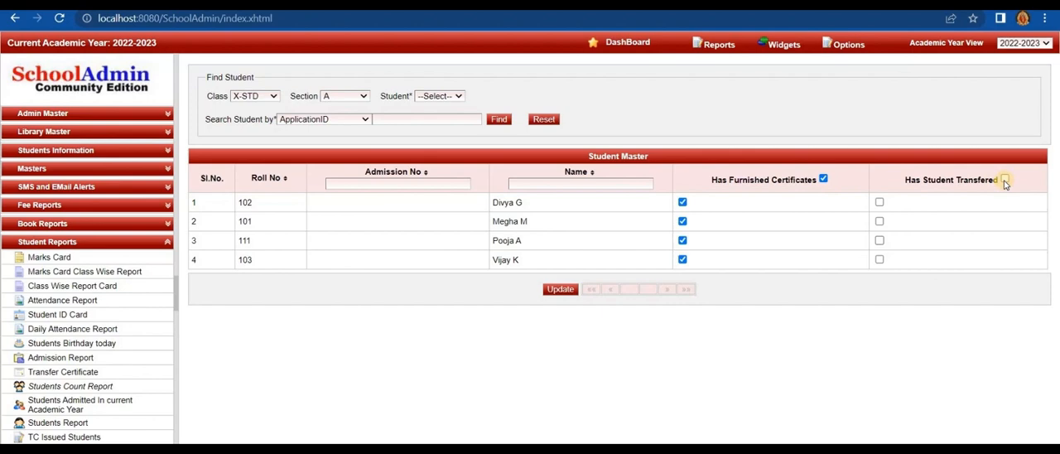
click(1004, 181)
click(551, 291)
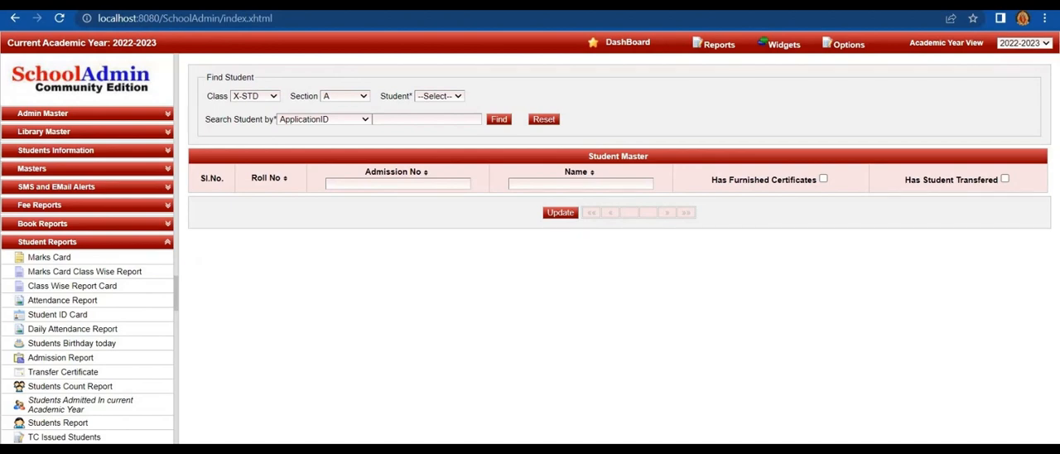
- Open the Promote Students page and filter for promotion from IX-STD section A to X-STD section A
click(844, 43)
mouse_move(866, 89)
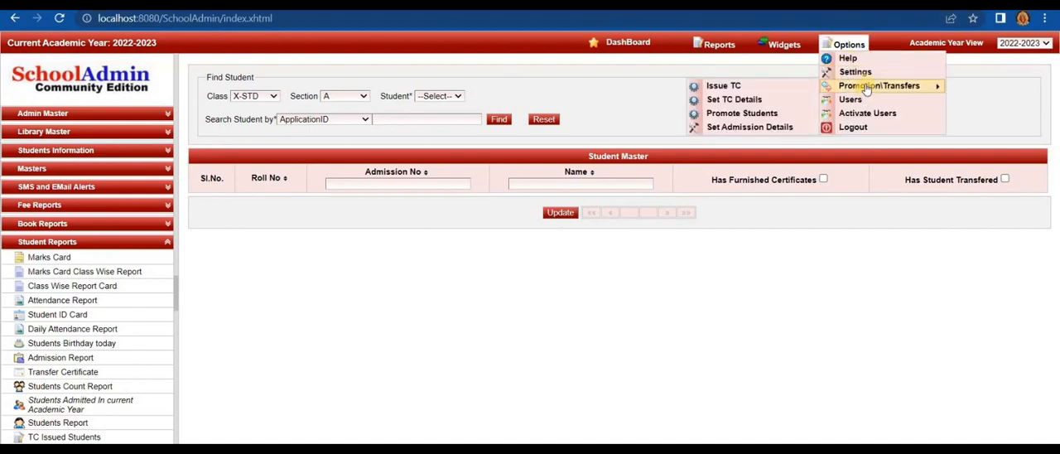
click(798, 113)
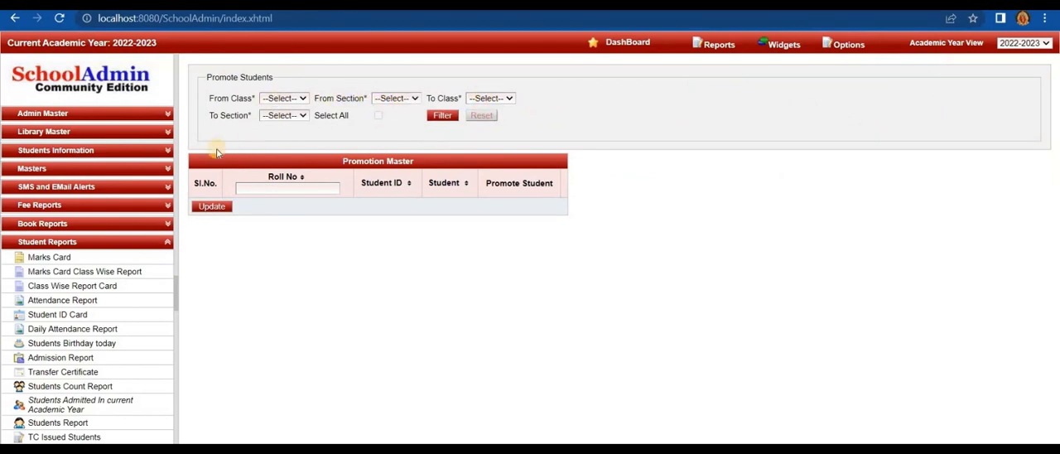
click(297, 100)
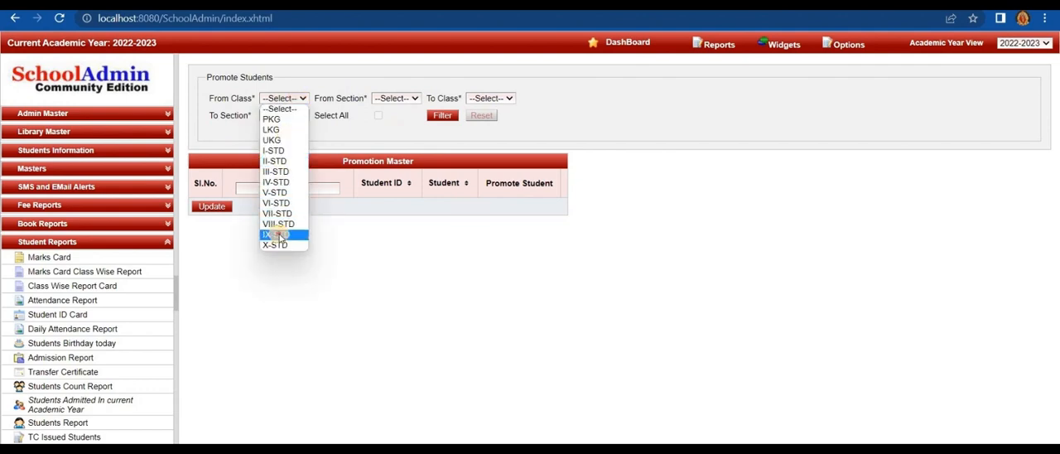
click(279, 236)
click(388, 99)
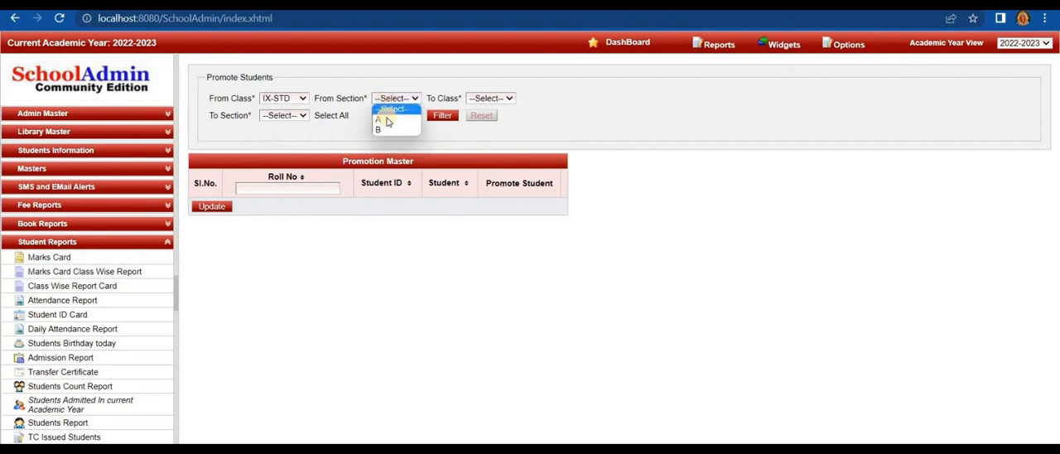
click(387, 121)
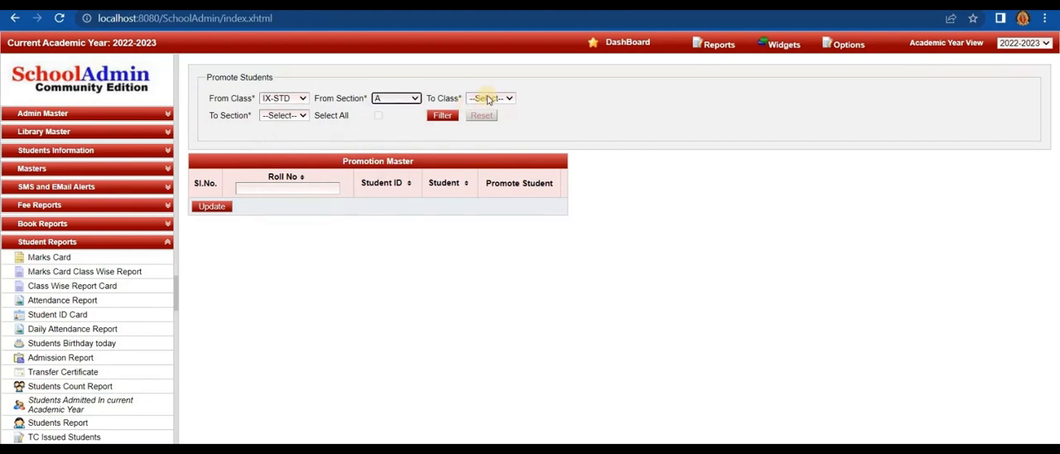
click(488, 98)
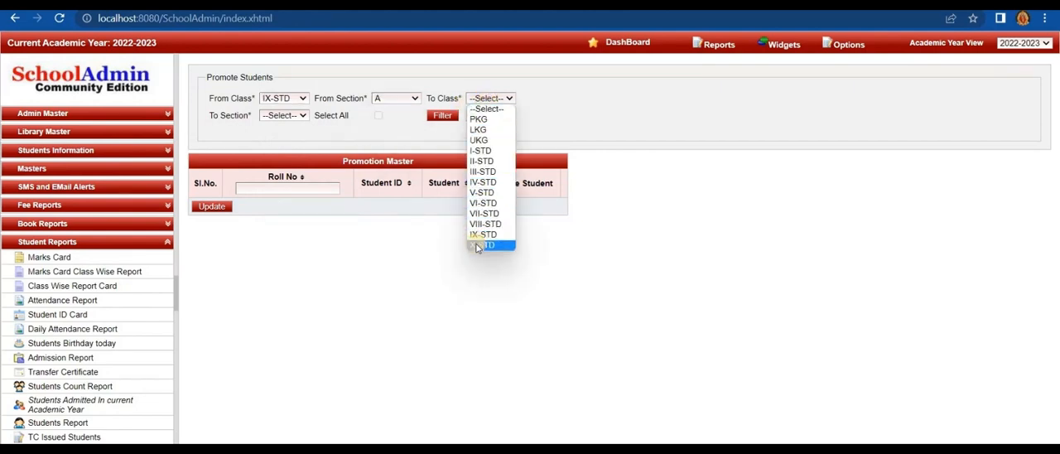
click(478, 246)
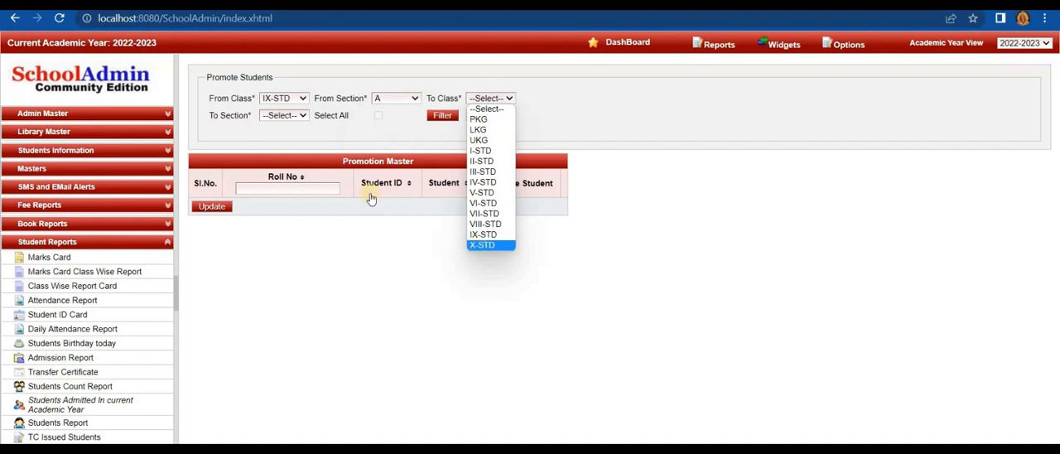
click(284, 117)
click(275, 137)
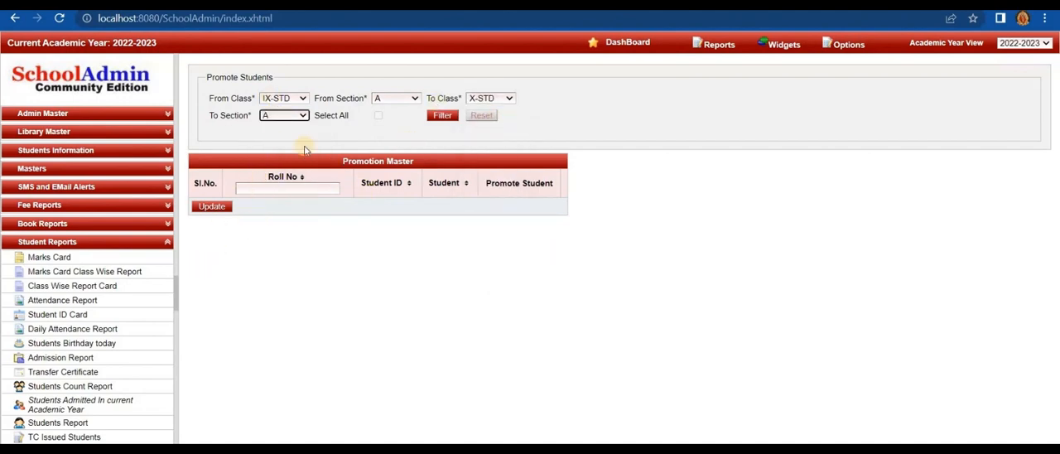
click(441, 116)
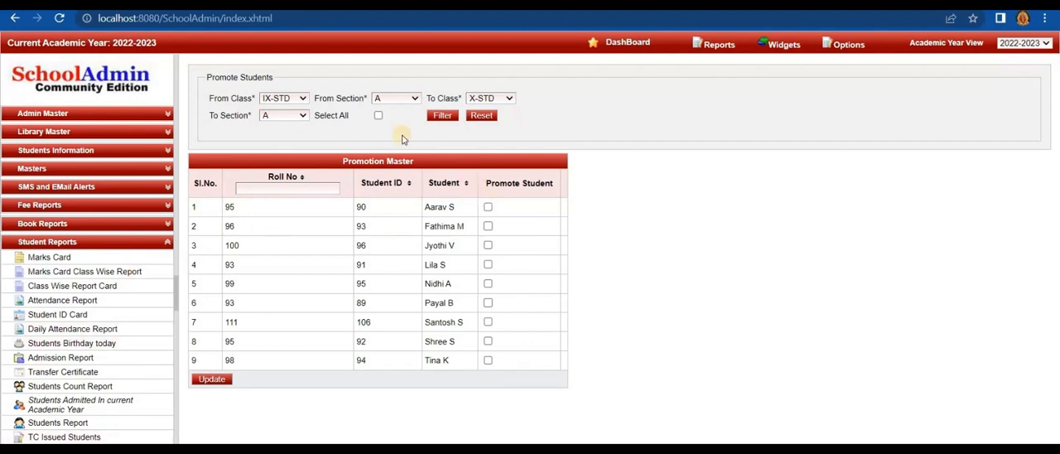
- Select all listed IX-STD section A students for promotion and apply the update
click(488, 207)
click(488, 226)
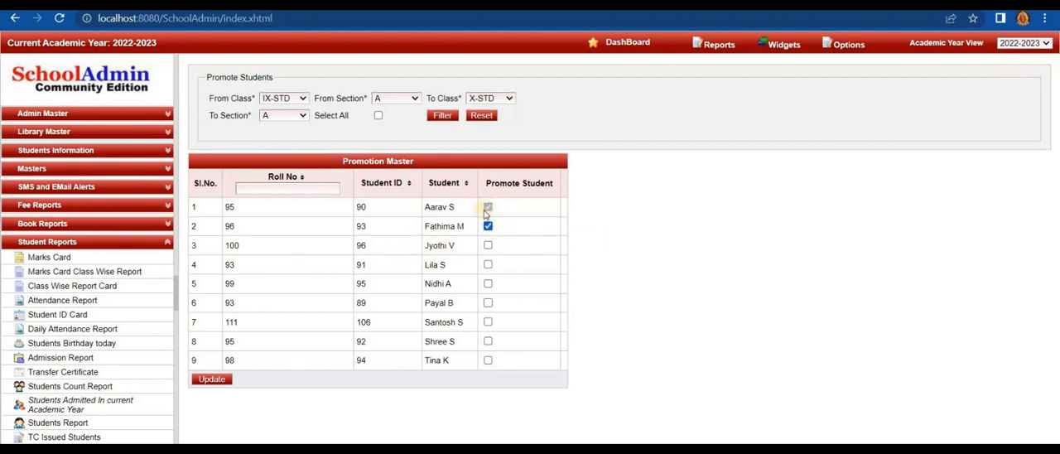
click(378, 116)
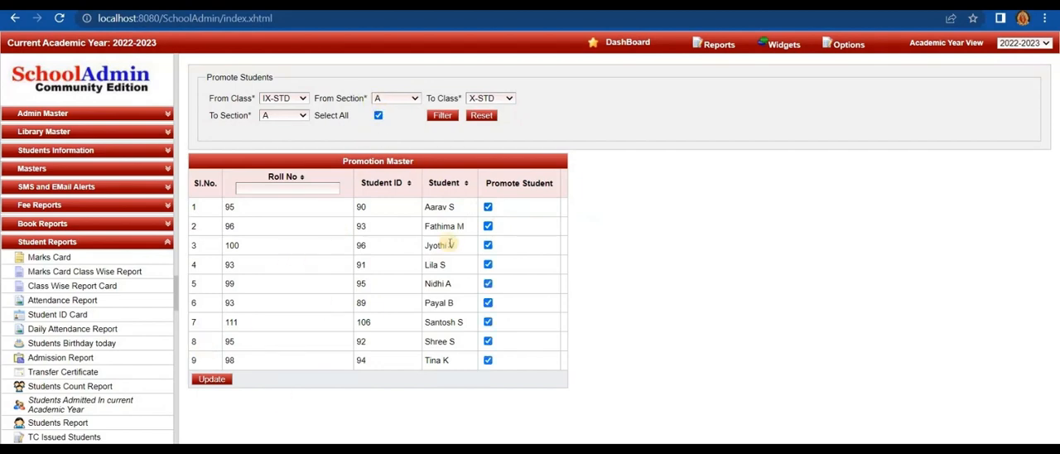
click(213, 382)
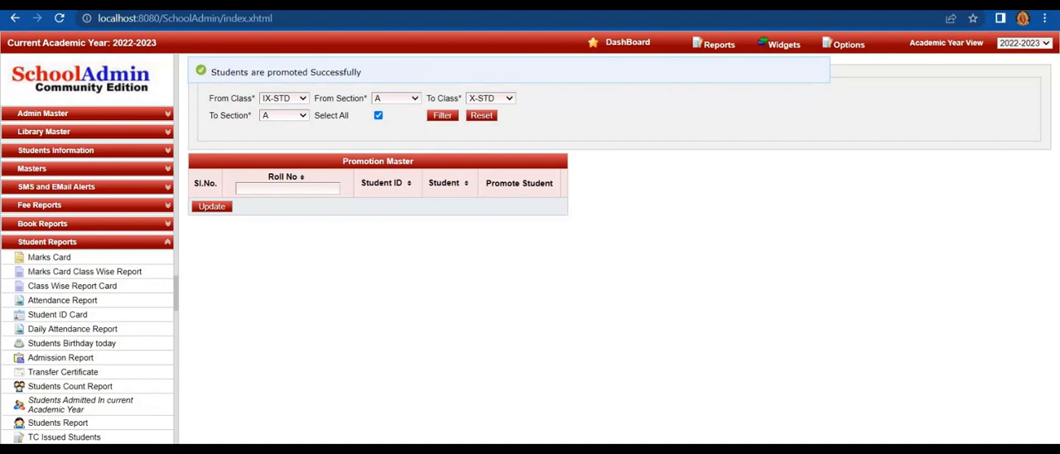
- Reset the promotion filter, list VIII-STD section A students for IX-STD section A, and promote all of them
click(480, 116)
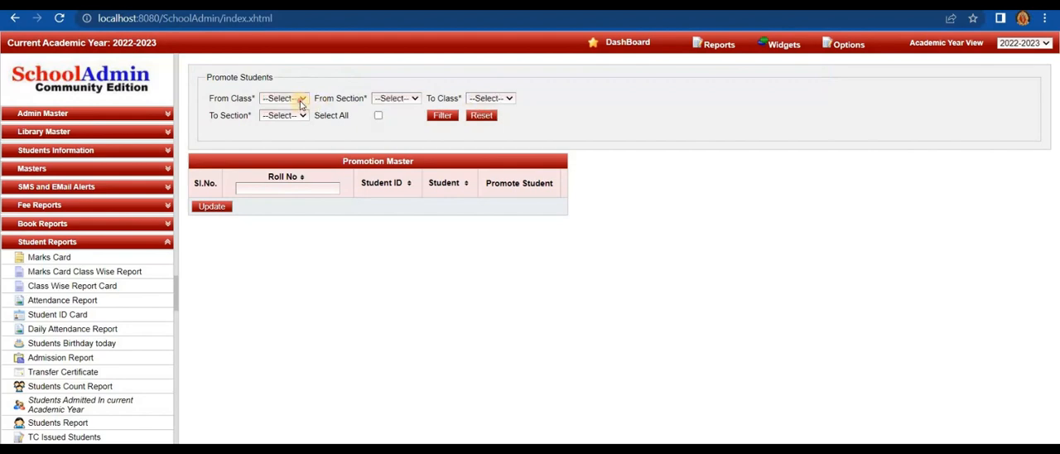
click(286, 98)
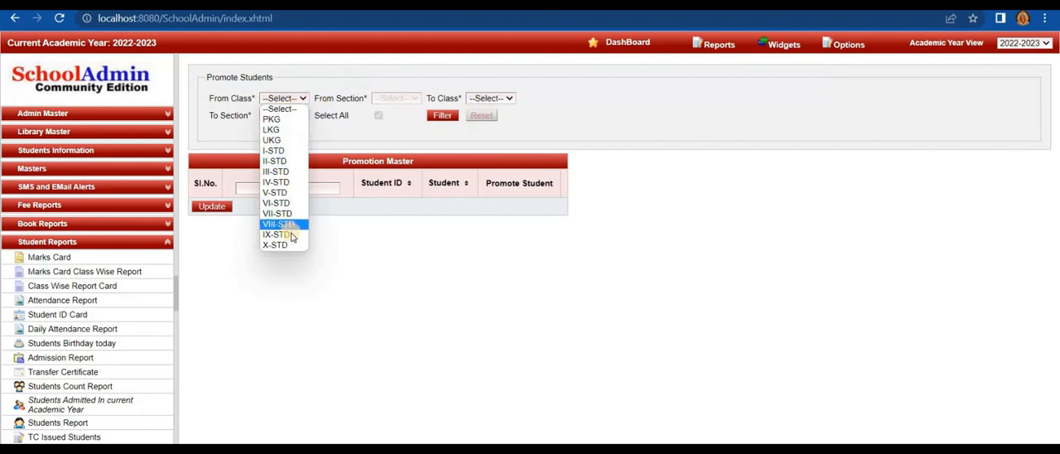
click(291, 225)
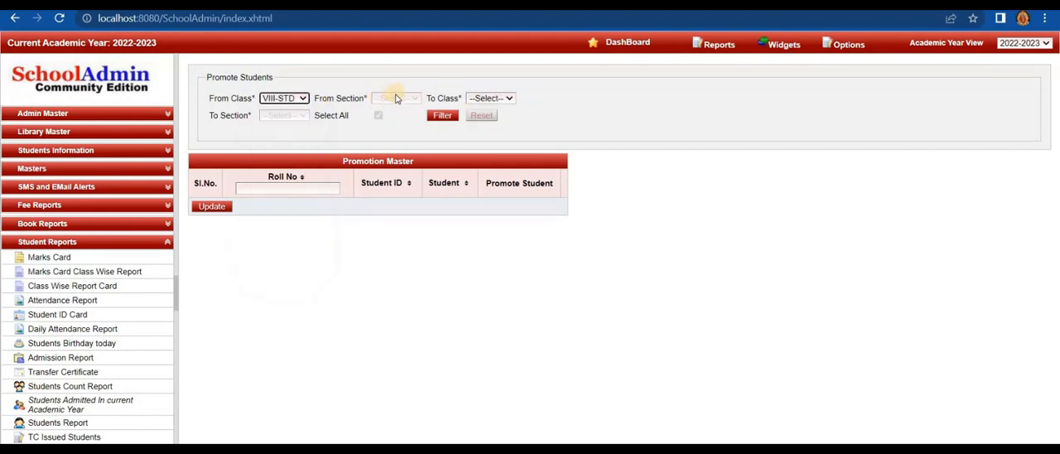
click(395, 98)
click(384, 121)
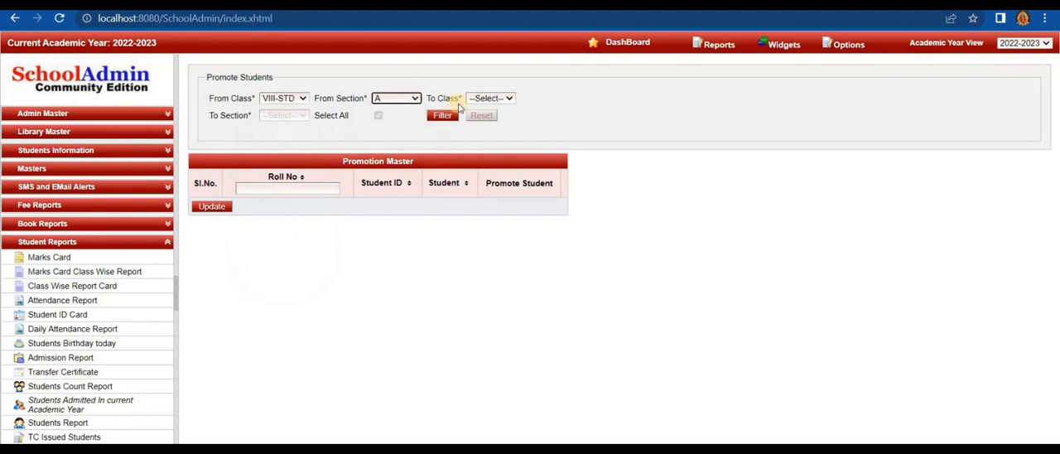
click(489, 98)
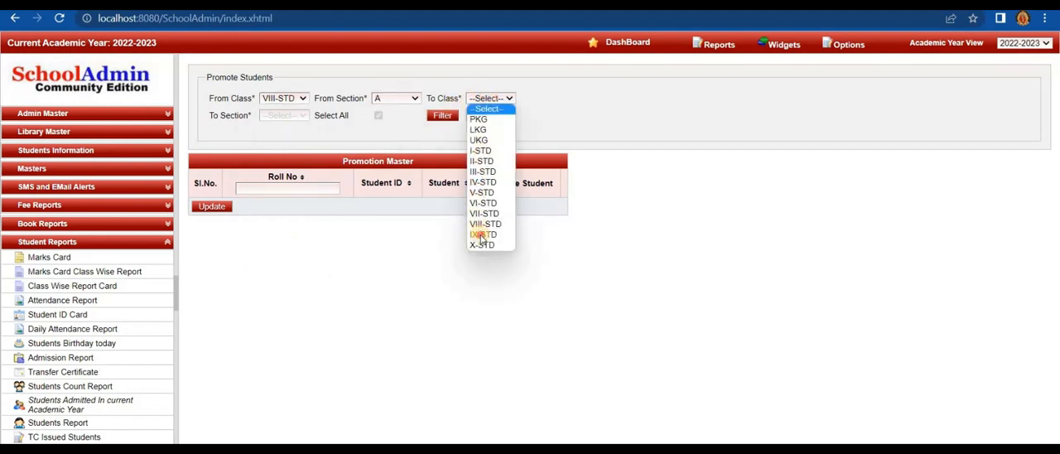
click(483, 235)
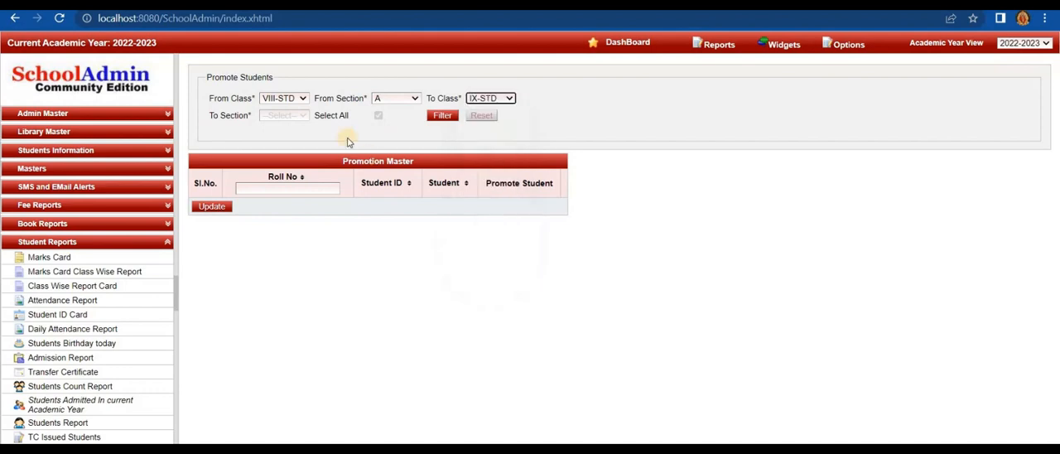
click(282, 117)
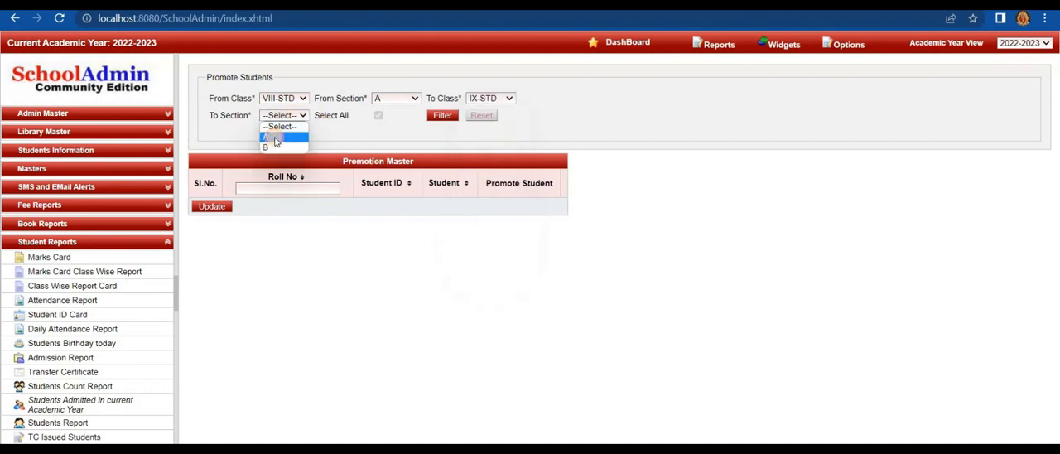
click(275, 135)
click(438, 117)
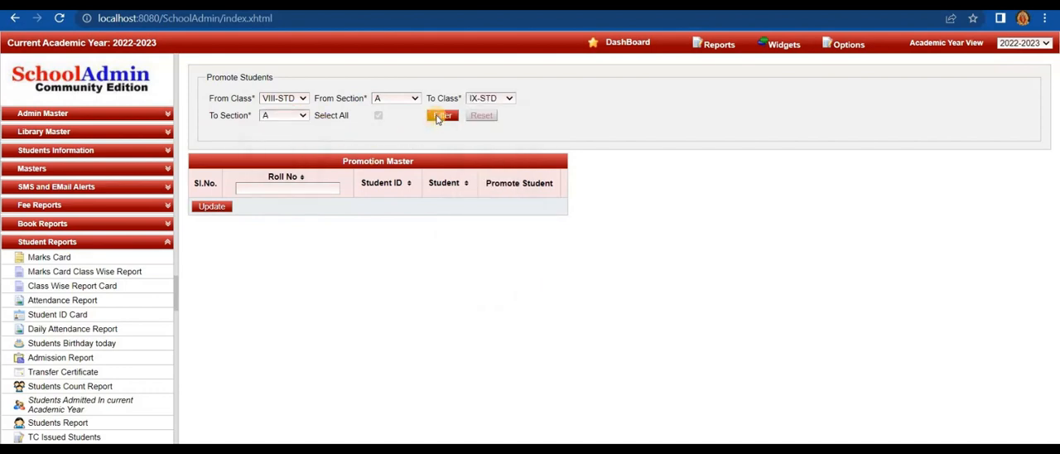
click(377, 117)
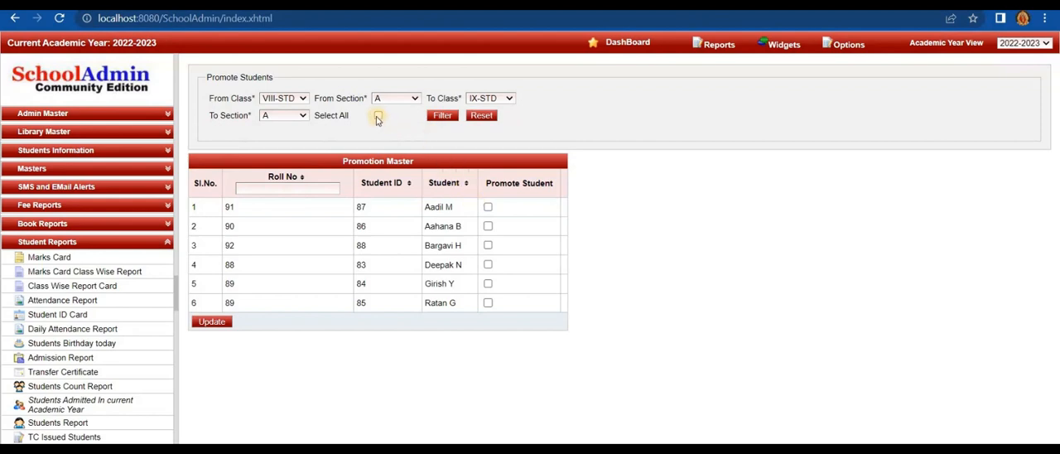
click(212, 323)
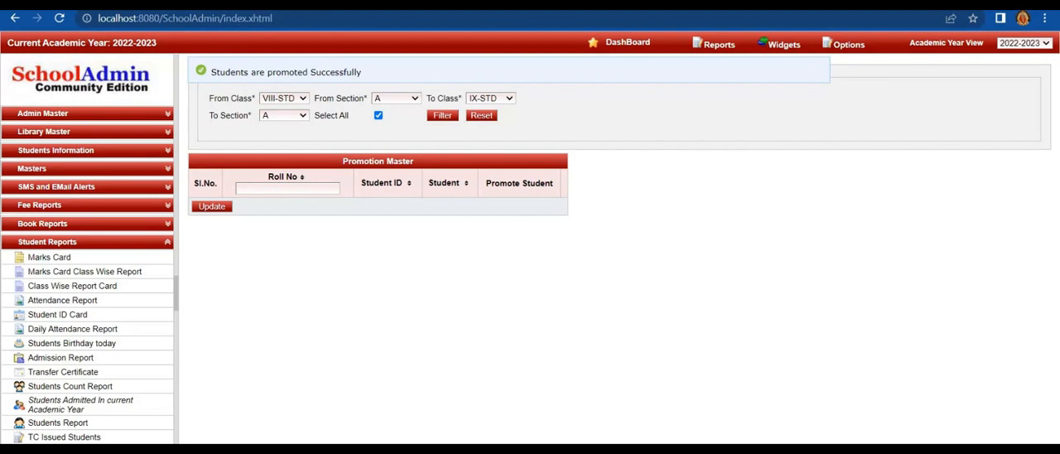
- Reset the promotion filter, list VII-STD section A students for VIII-STD section A, and promote all of them
click(481, 115)
click(285, 98)
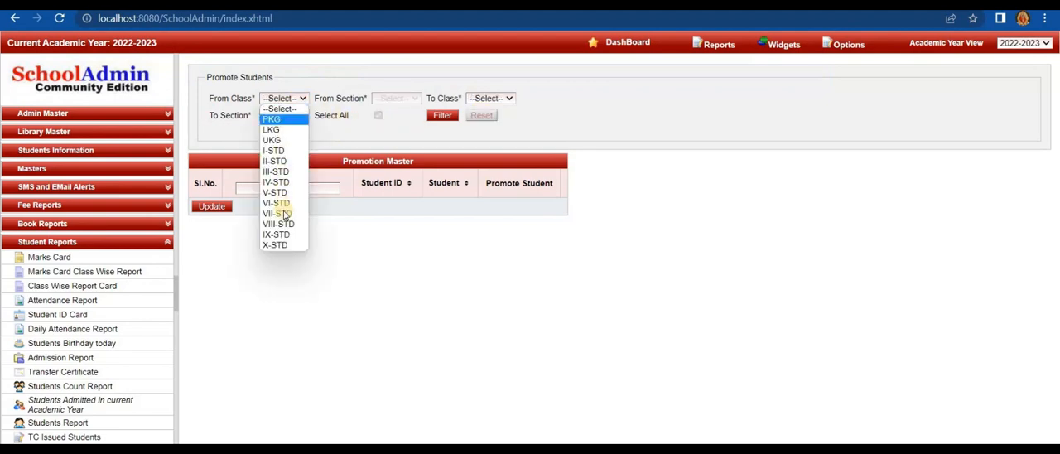
click(280, 212)
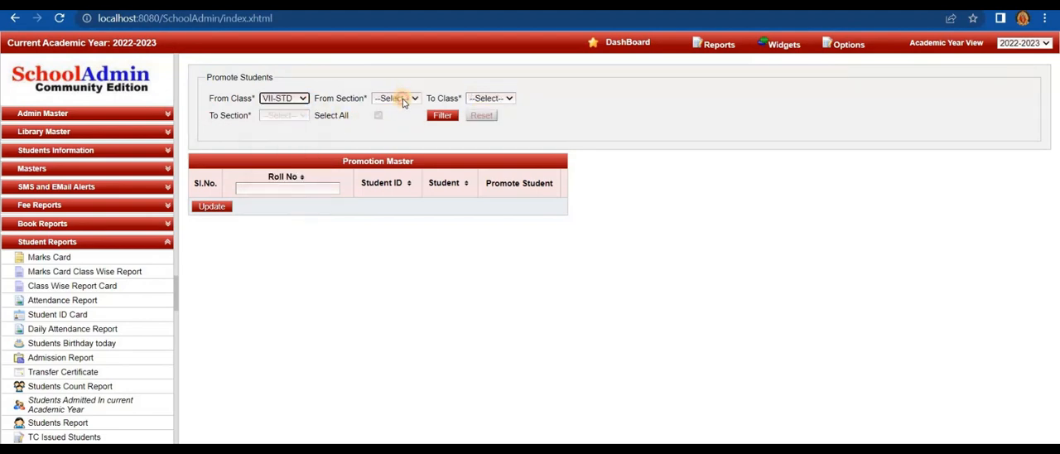
click(403, 101)
click(388, 119)
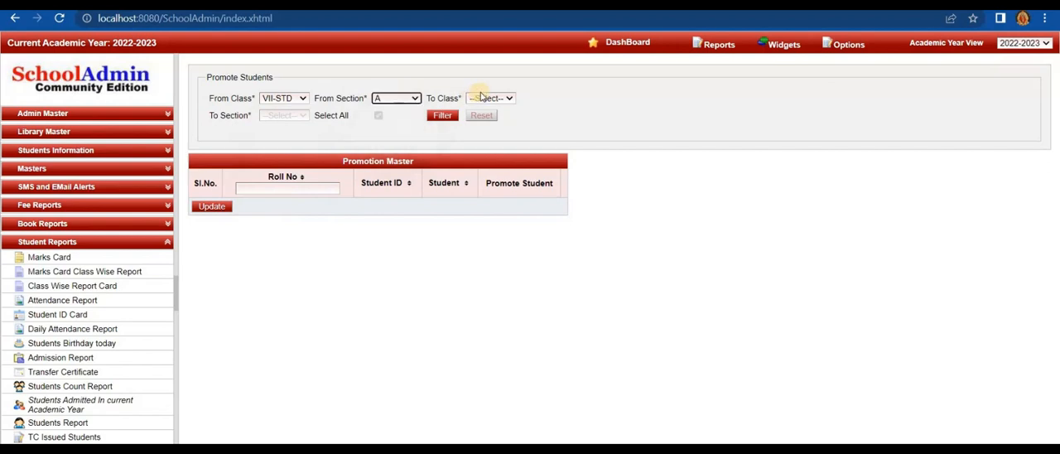
click(481, 97)
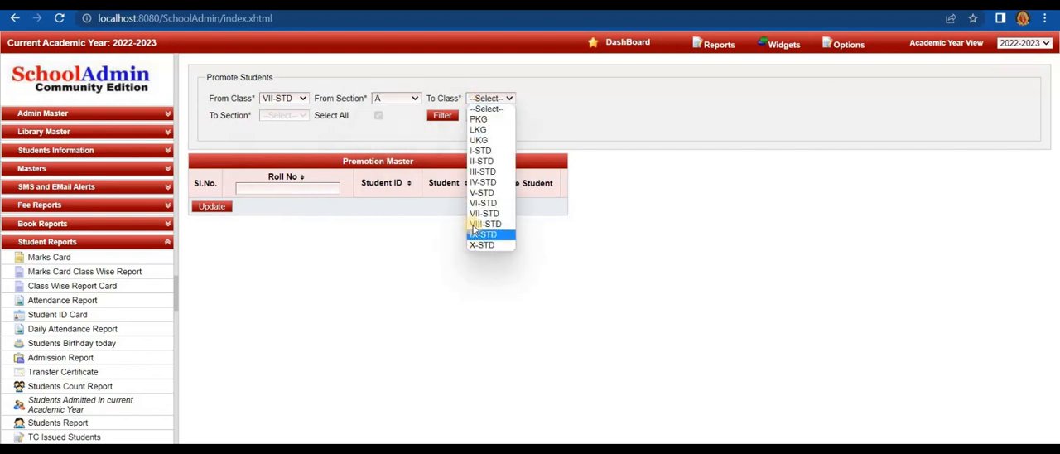
click(476, 224)
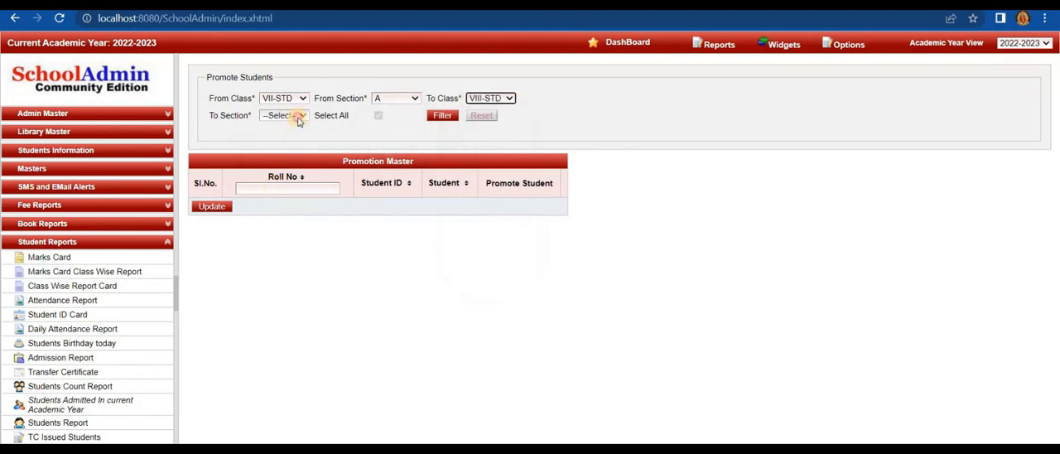
click(299, 121)
click(284, 135)
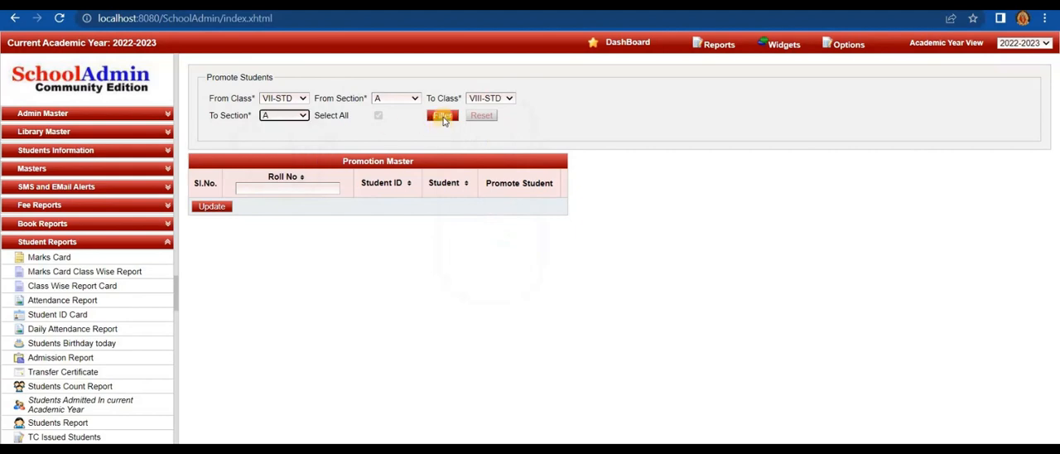
click(443, 117)
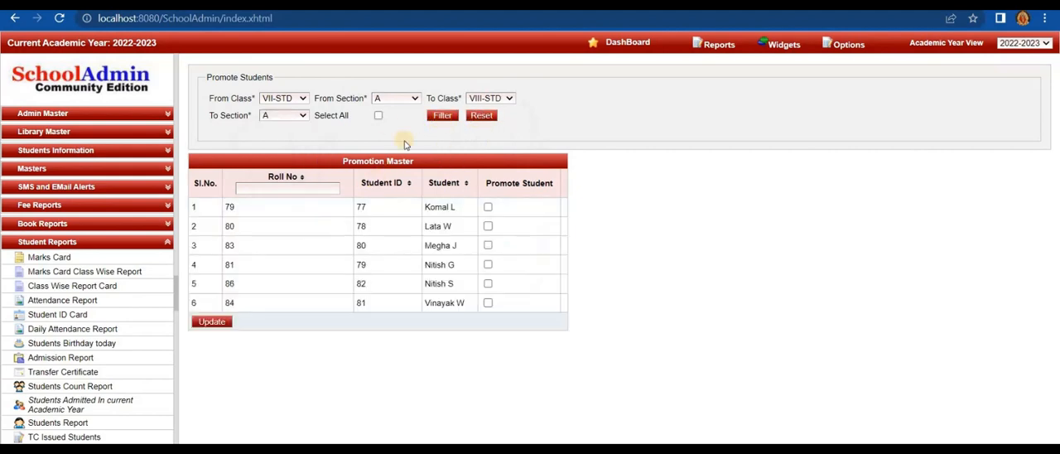
click(378, 115)
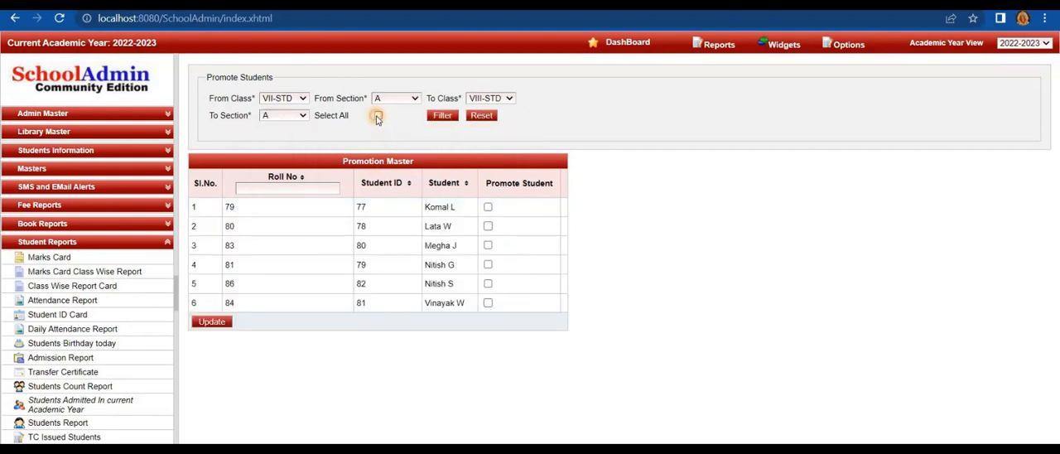
click(212, 325)
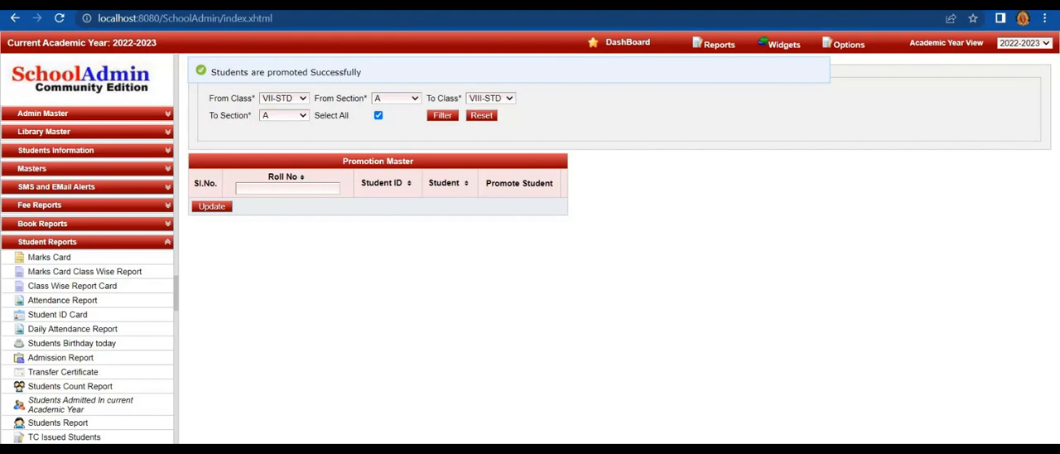
- Switch the current academic year to 2023-2024 in the school settings and confirm the switch
click(845, 43)
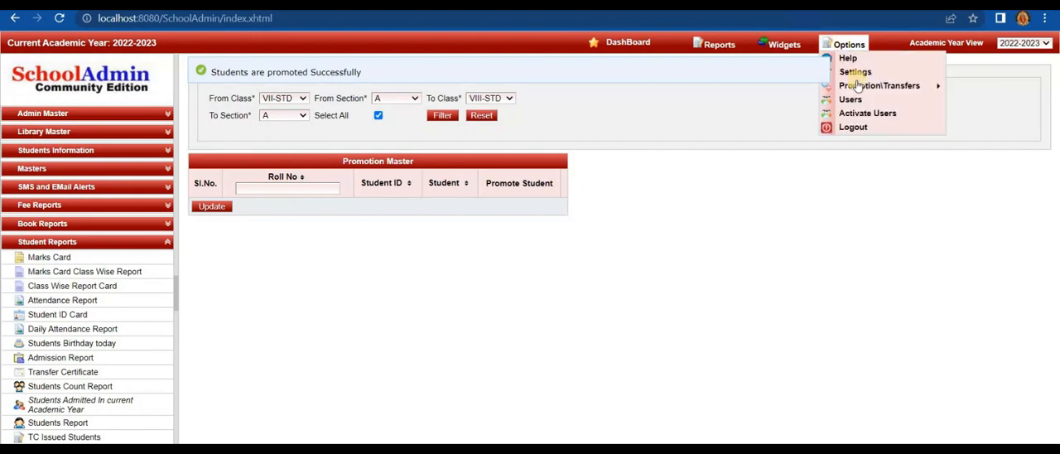
click(853, 72)
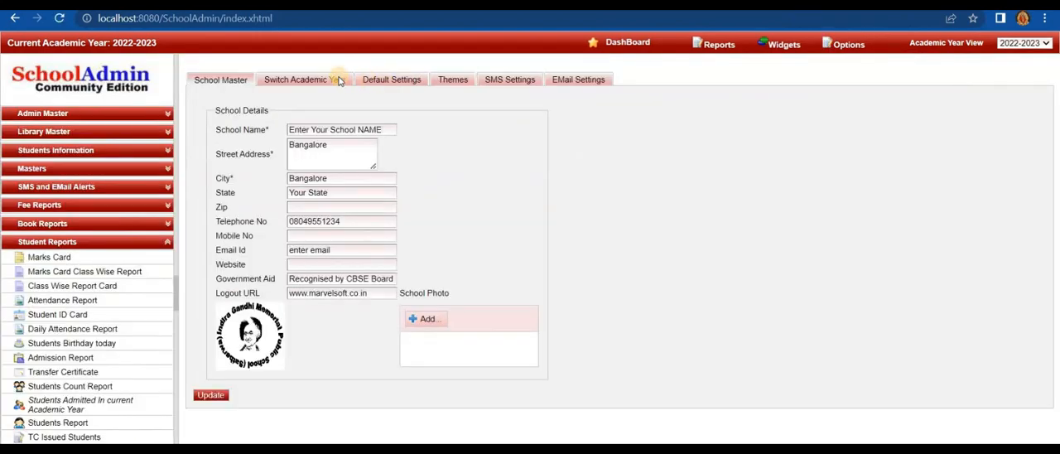
click(327, 79)
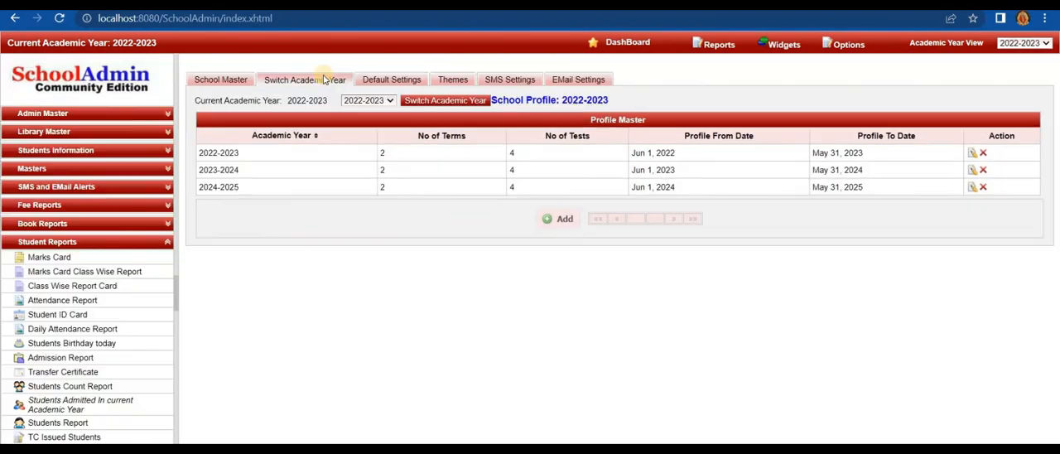
click(364, 100)
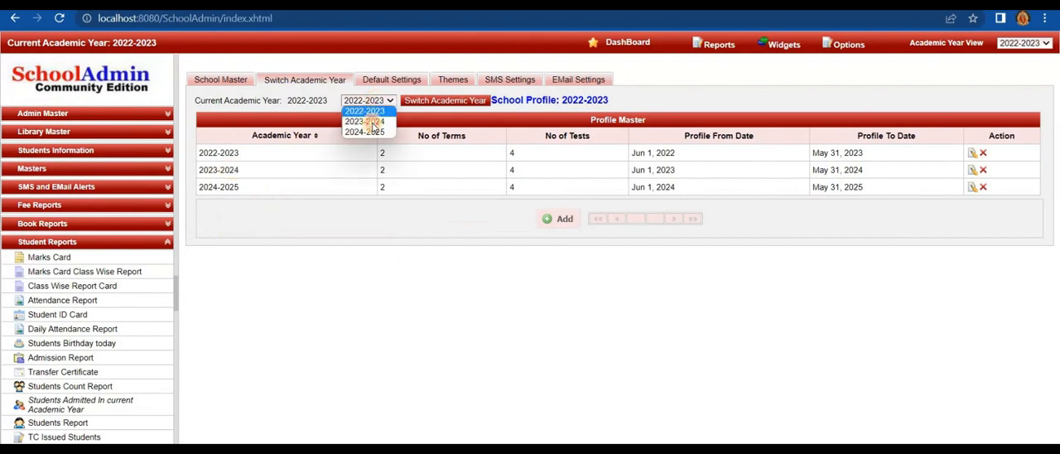
click(373, 121)
click(429, 101)
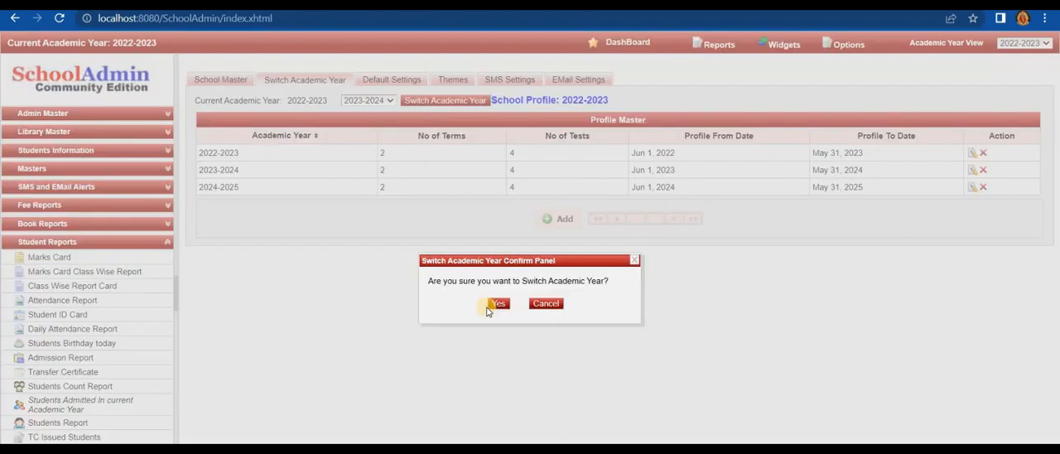
click(495, 304)
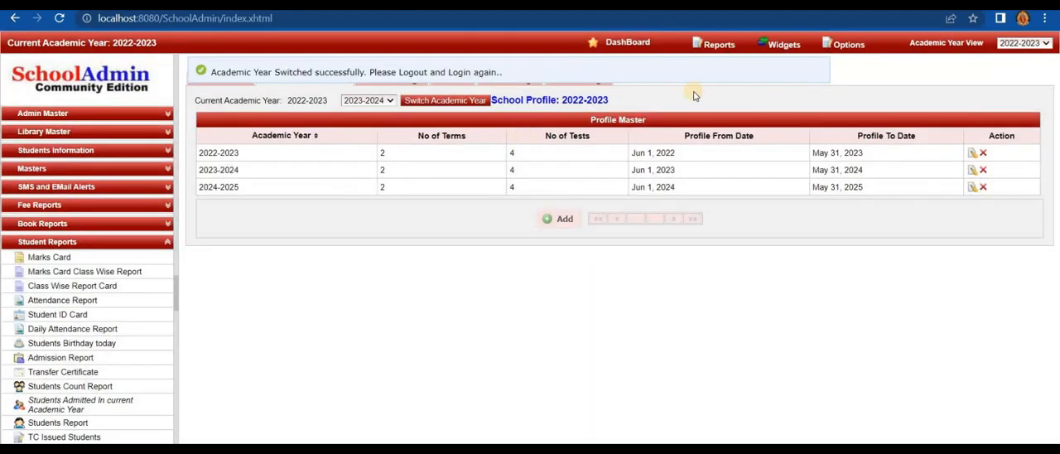
- Log out and log back in with the saved admin credentials
click(848, 43)
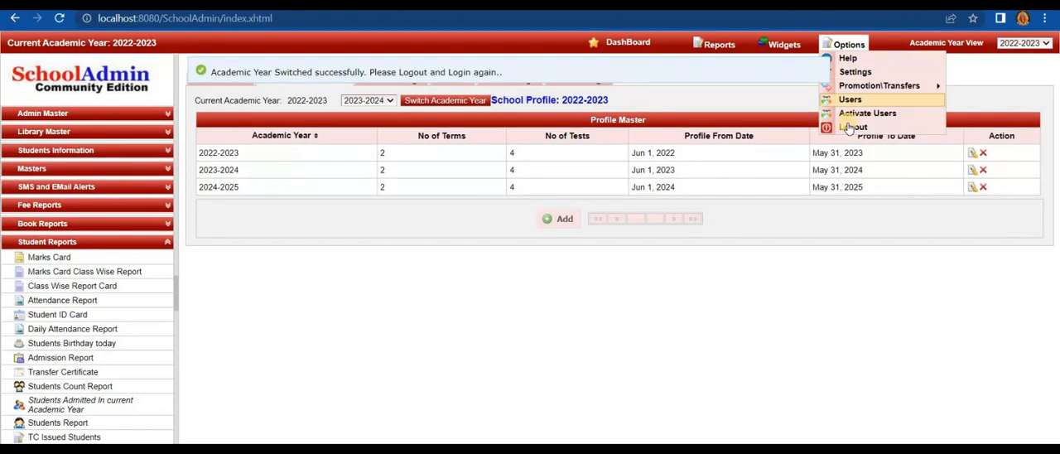
click(851, 127)
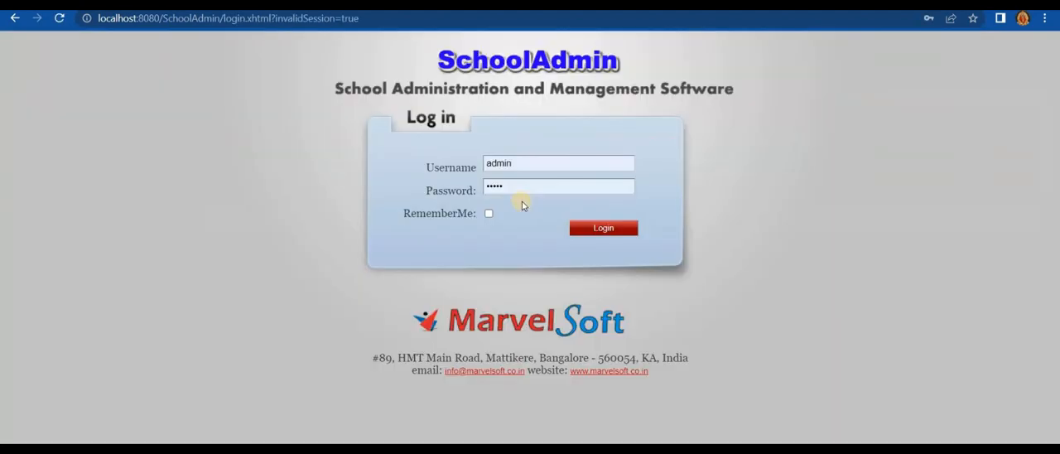
click(593, 230)
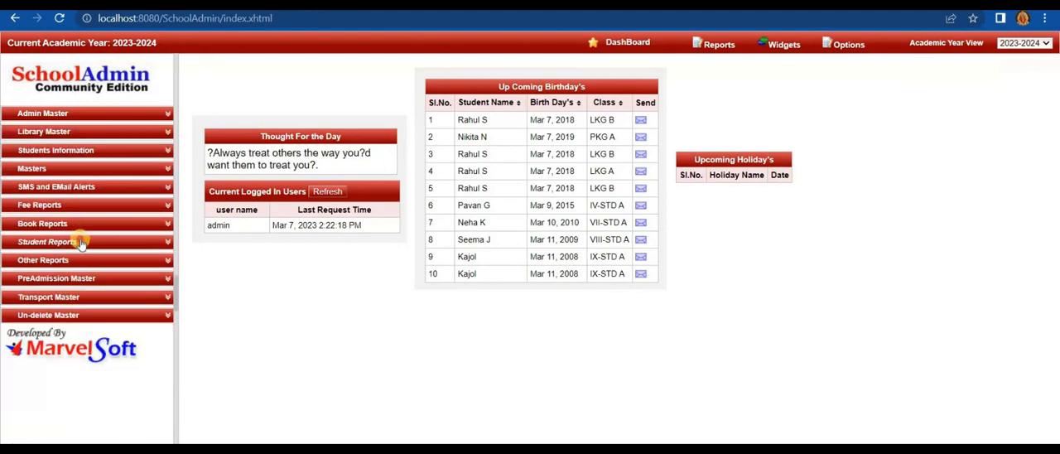
- Preview the Students Count Report and examine the class-wise and school totals for the academic year
click(75, 244)
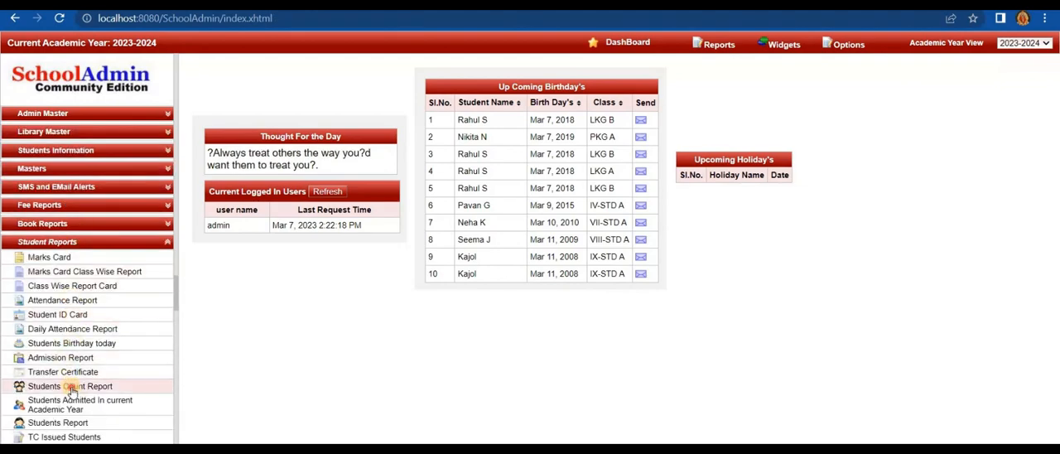
click(71, 387)
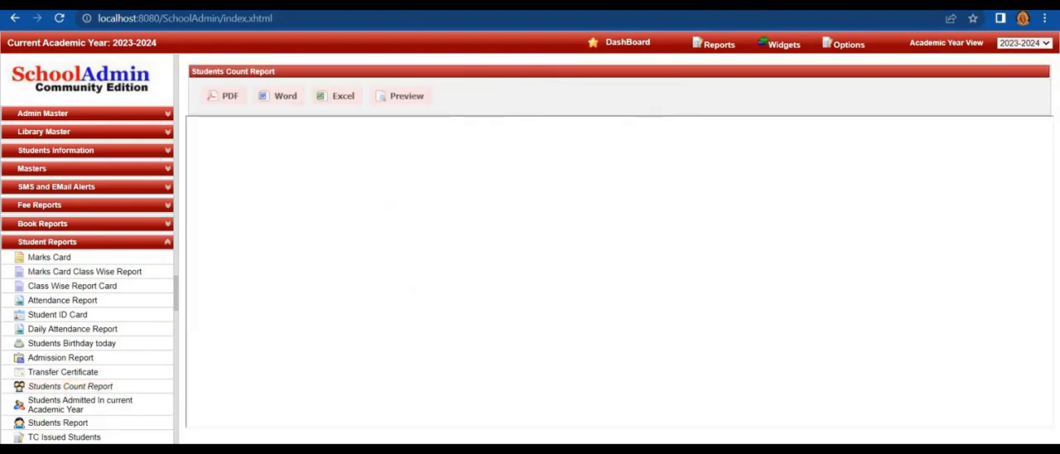
click(407, 98)
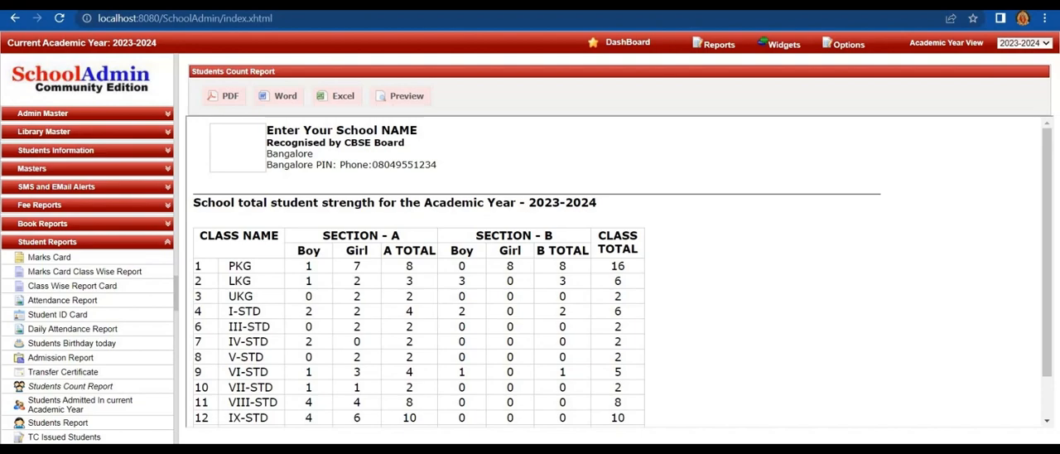
click(1048, 285)
drag(1048, 286, 1053, 373)
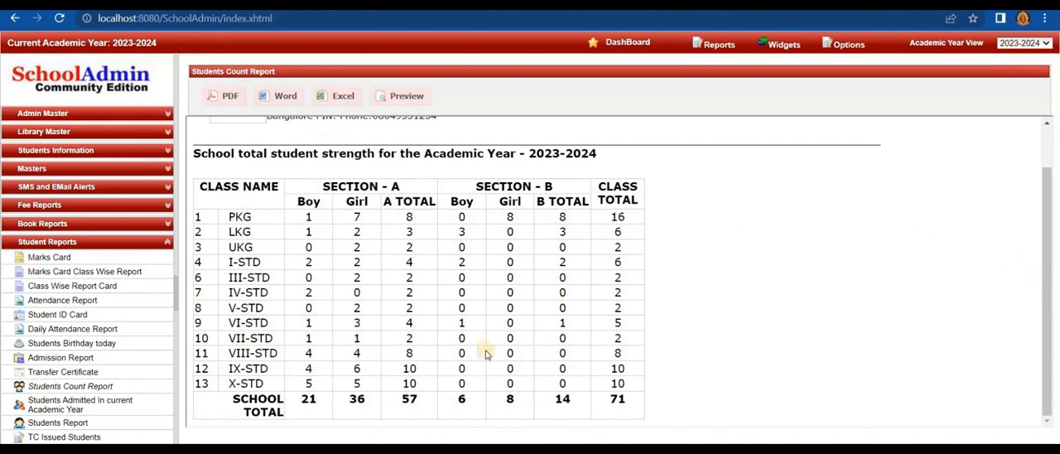